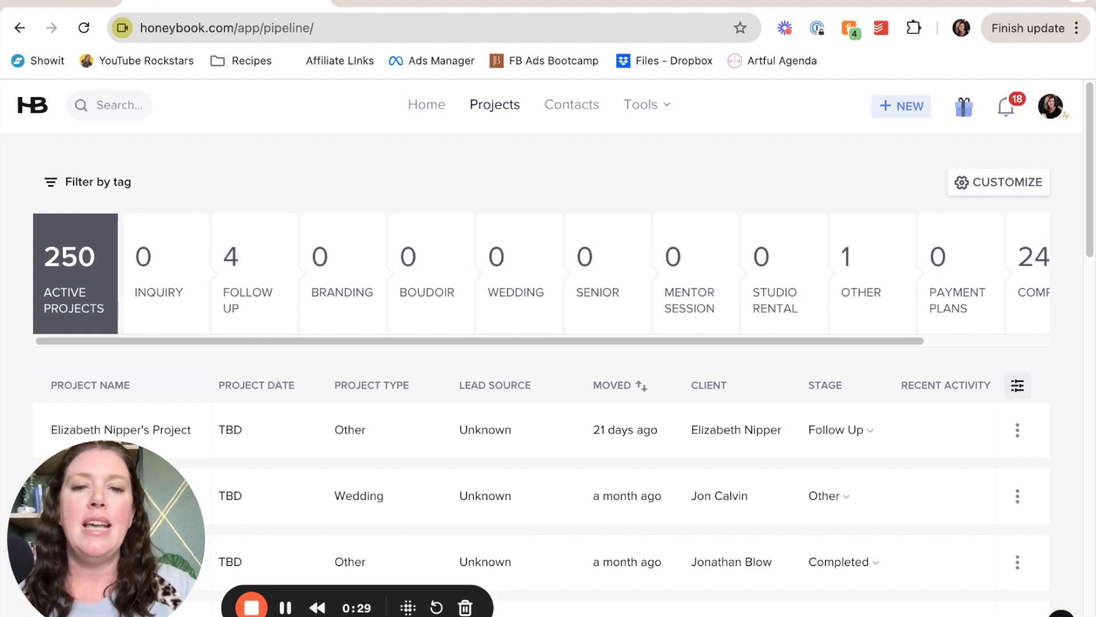
# Step: Open the Scheduler and bring up the list of existing session types
pyautogui.click(650, 108)
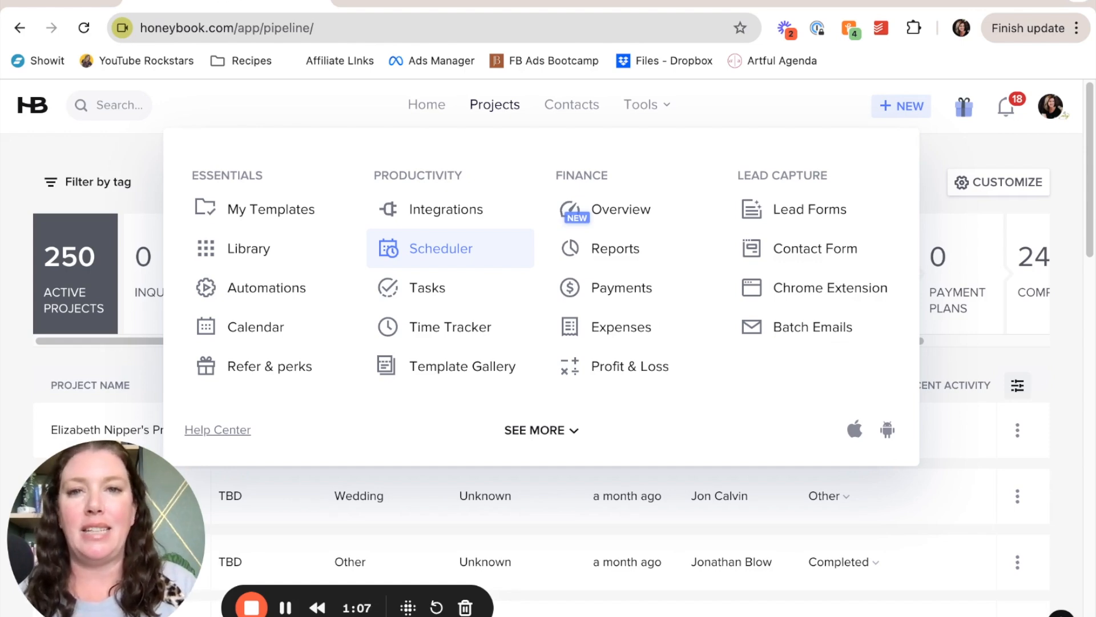
pyautogui.click(441, 248)
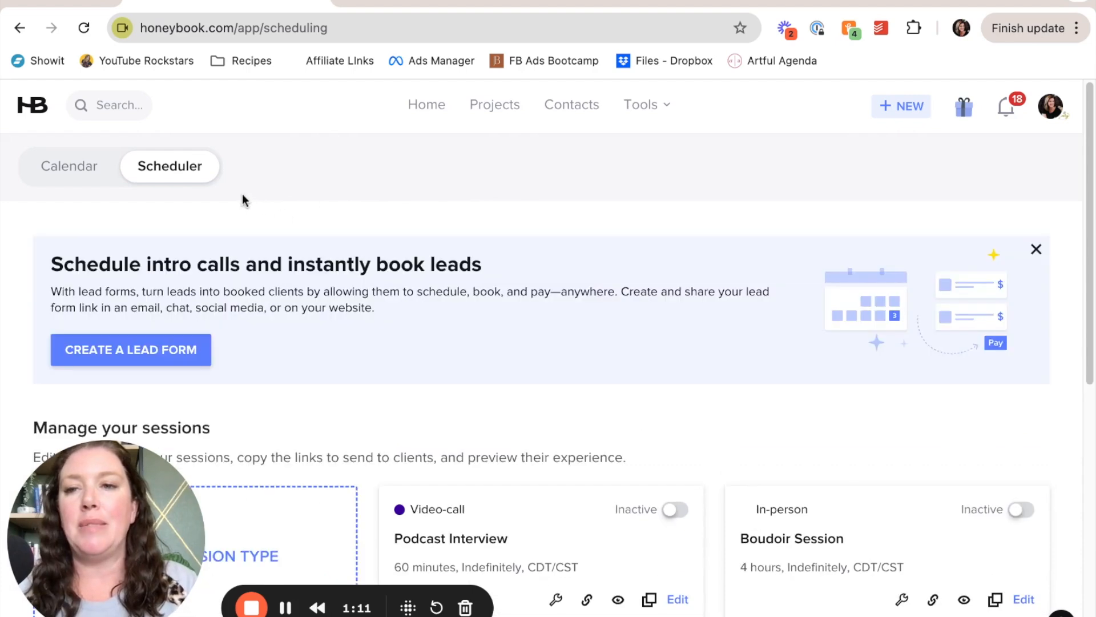
pyautogui.scroll(-4, 319, 231)
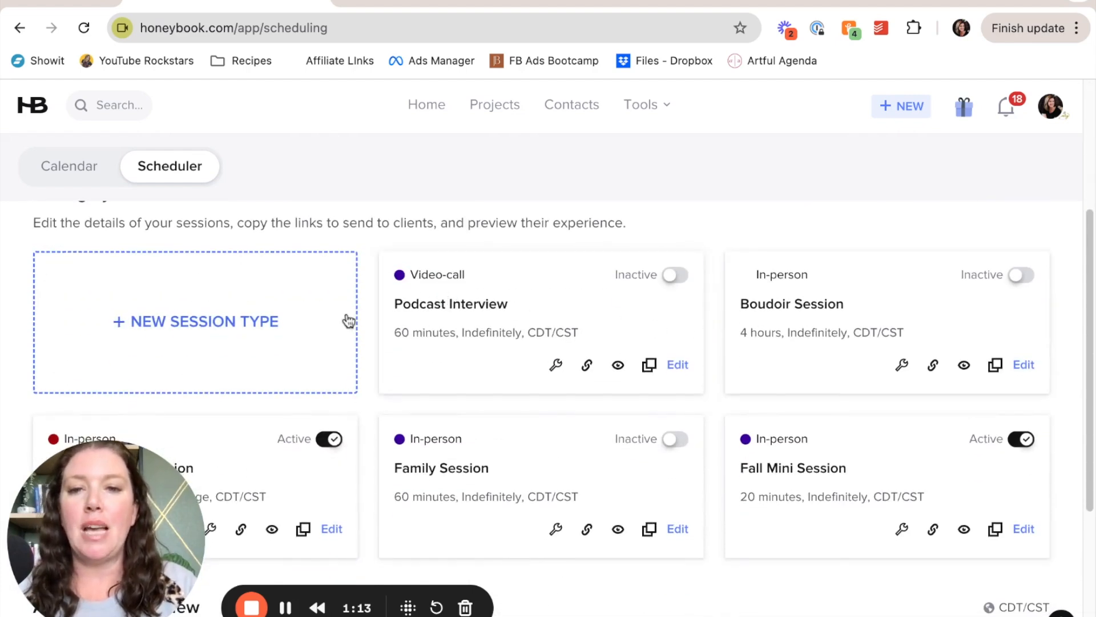
# Step: Deactivate the existing Fall Mini Session type
pyautogui.click(1023, 276)
pyautogui.click(1023, 276)
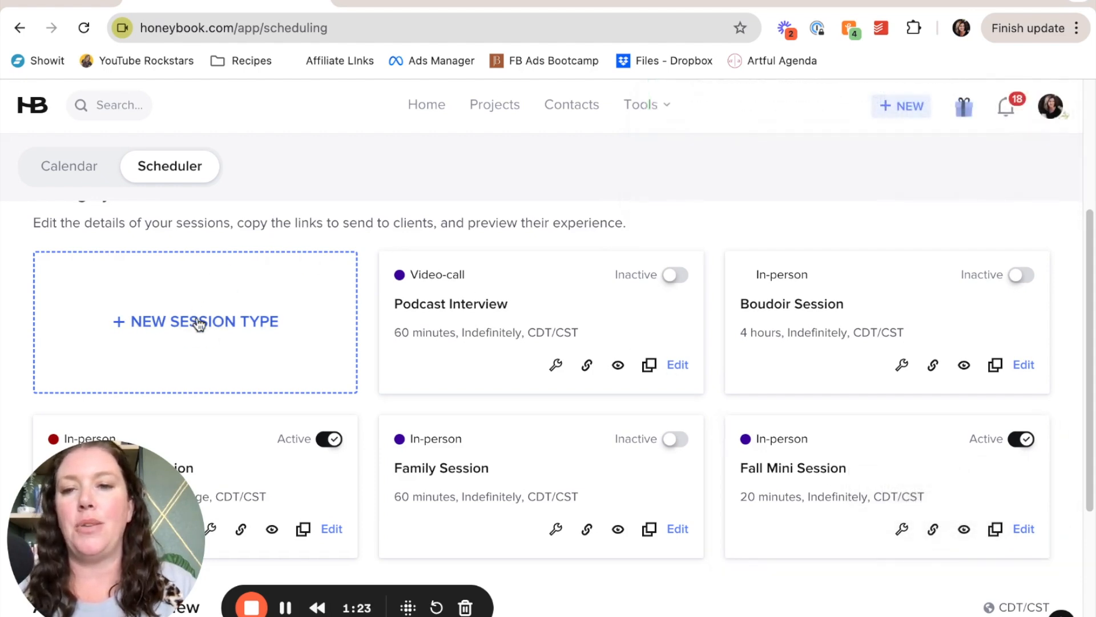
pyautogui.click(1021, 438)
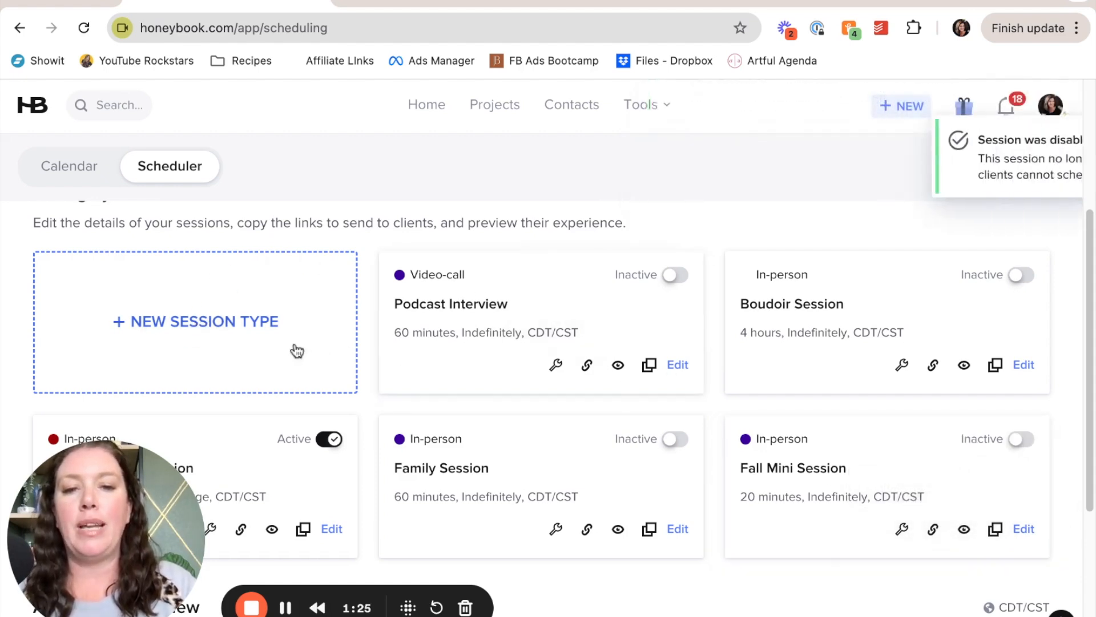
# Step: Create a new session type set to In-person and titled "Fall Mini Session"
pyautogui.click(228, 320)
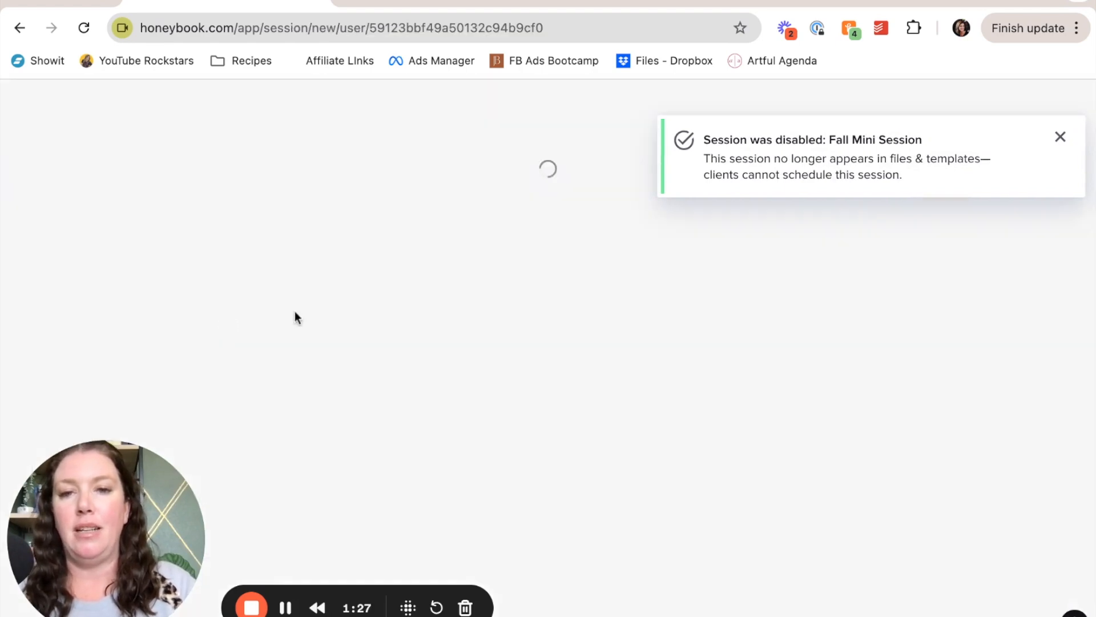
pyautogui.click(1058, 137)
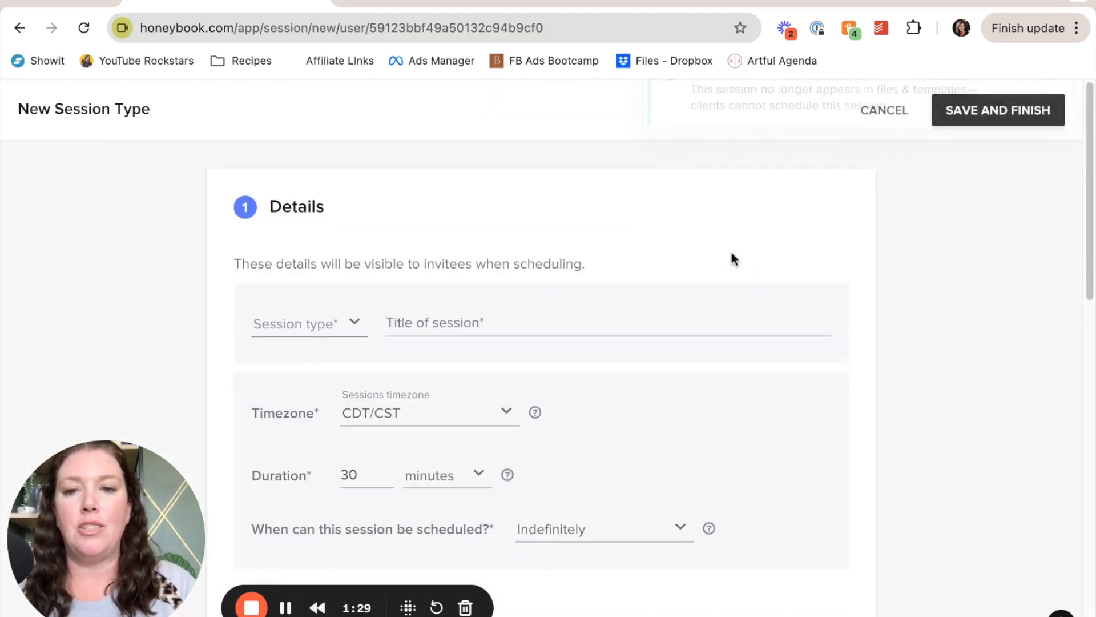
pyautogui.click(353, 321)
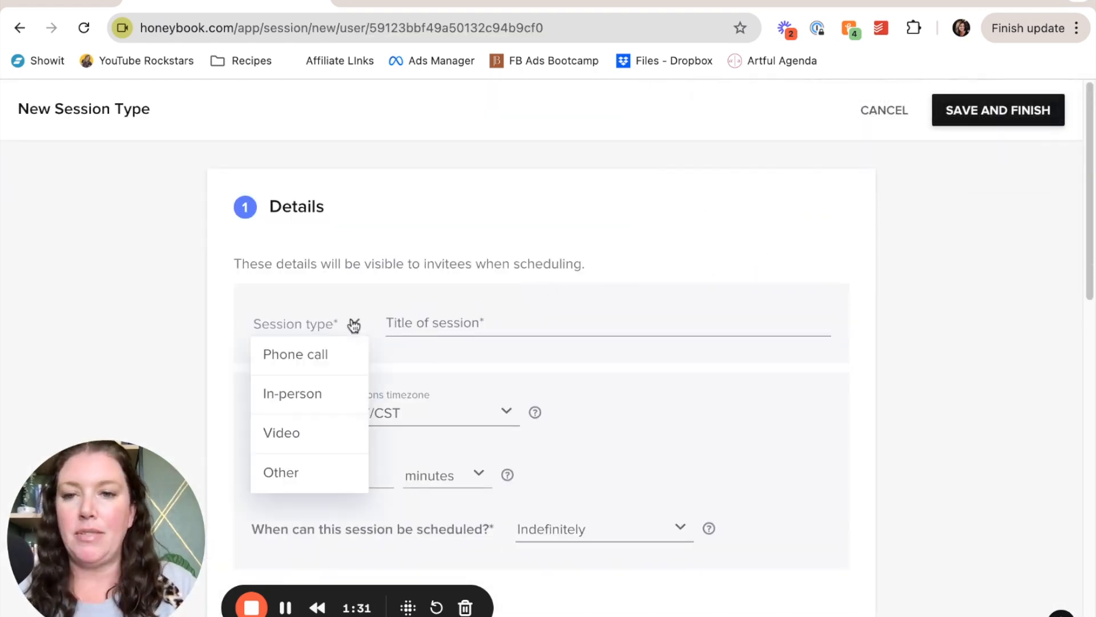
pyautogui.click(321, 398)
pyautogui.click(425, 324)
pyautogui.write('Fall Mini Session')
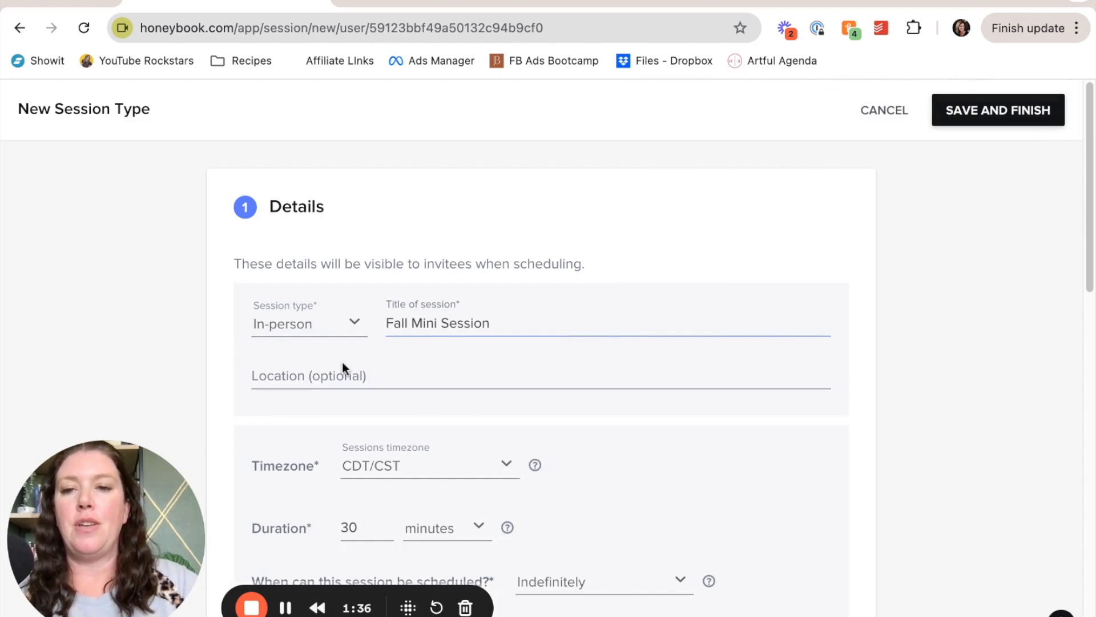
# Step: Leave the optional location blank and set the session duration to 15 minutes
pyautogui.click(292, 374)
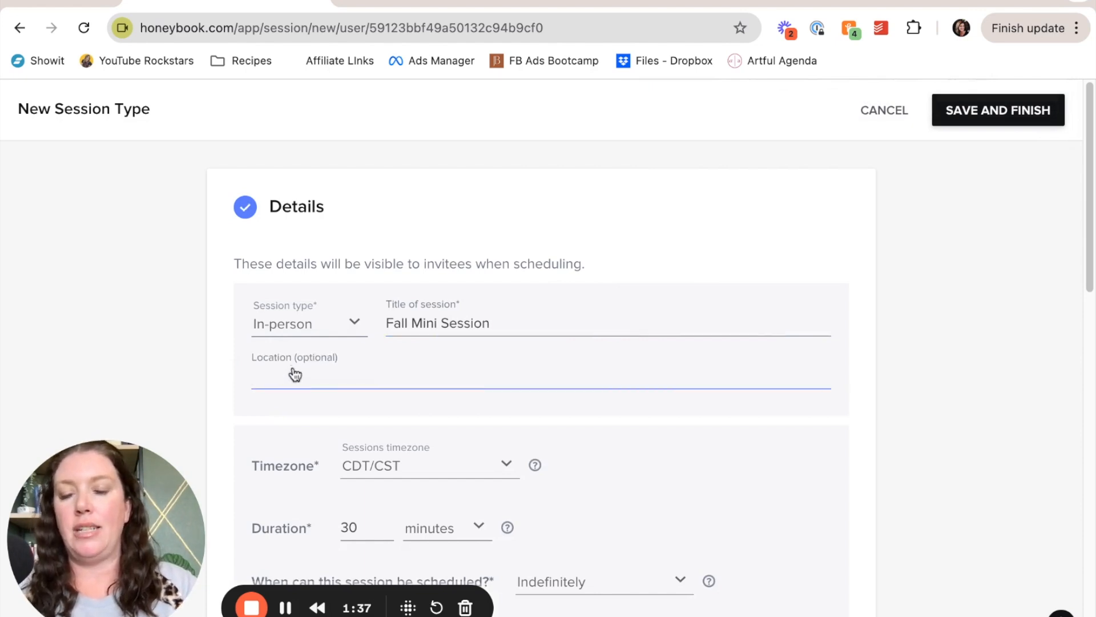
pyautogui.scroll(-2, 347, 376)
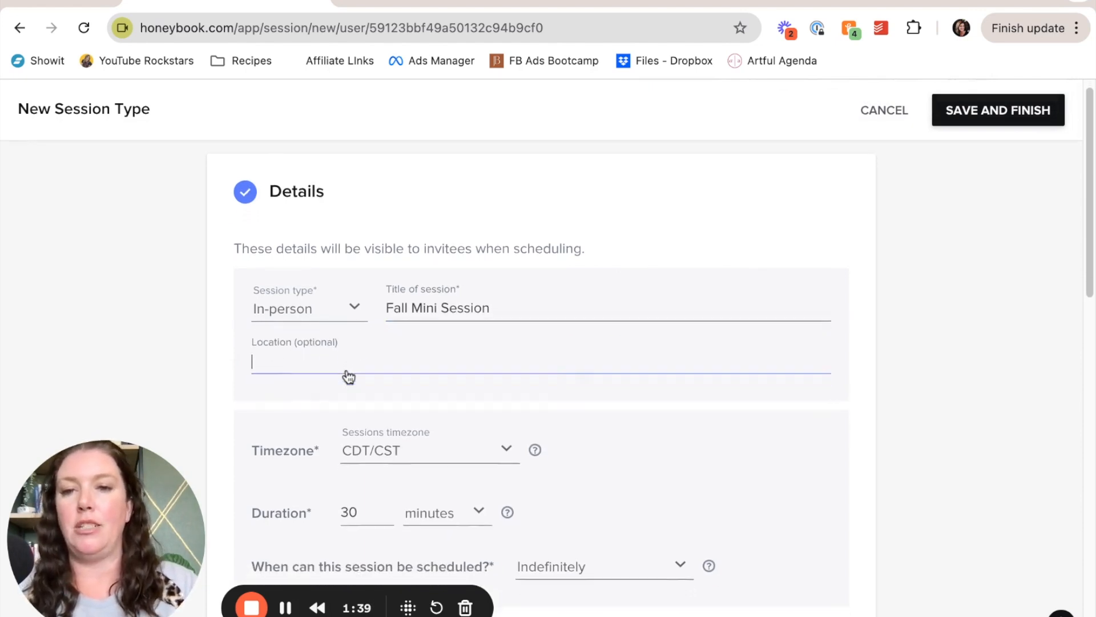
pyautogui.scroll(-3, 348, 377)
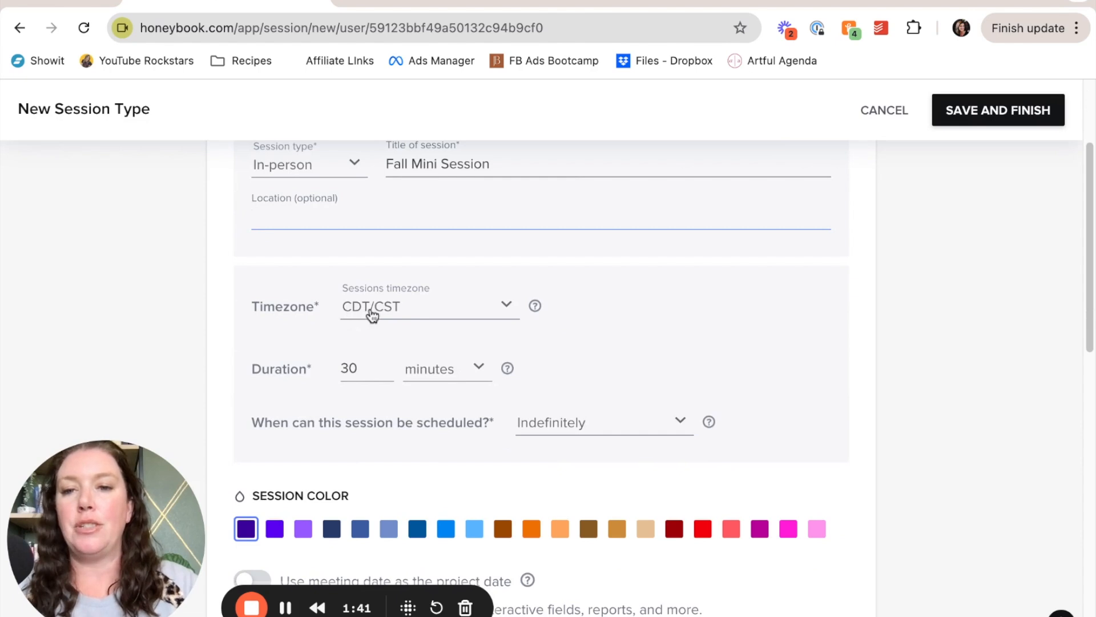
pyautogui.click(363, 370)
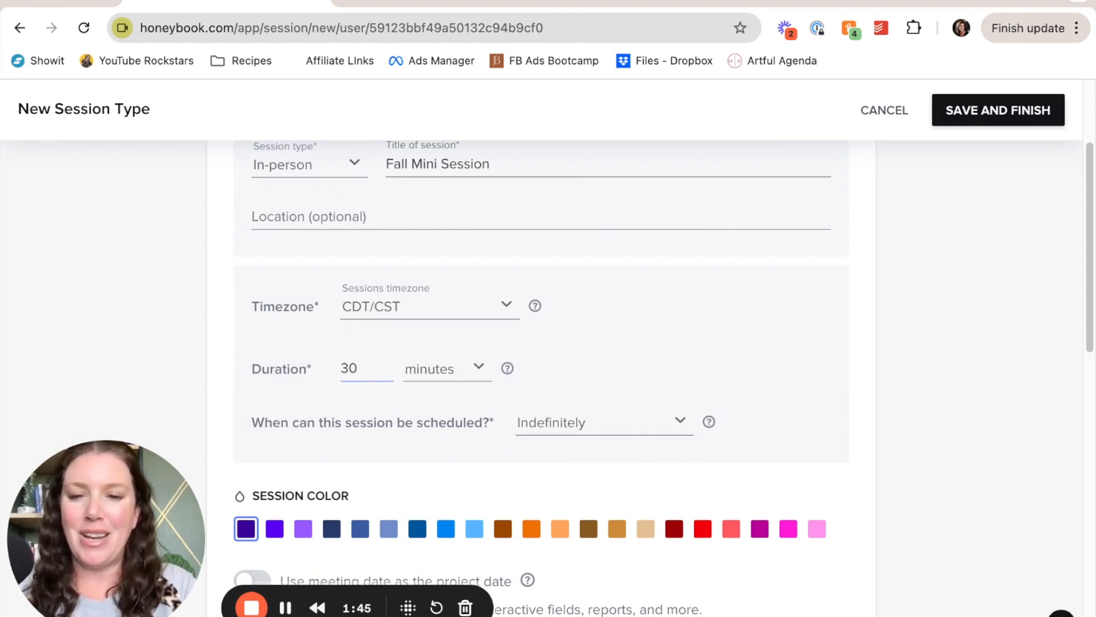
pyautogui.press('BackSpace')
pyautogui.press('BackSpace')
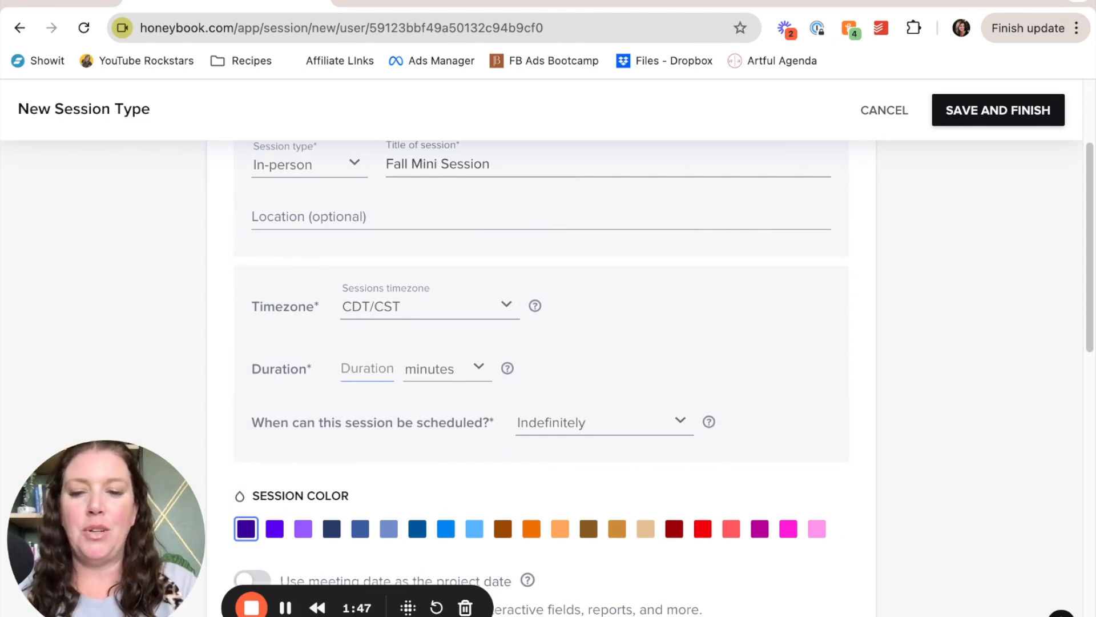
pyautogui.write('15')
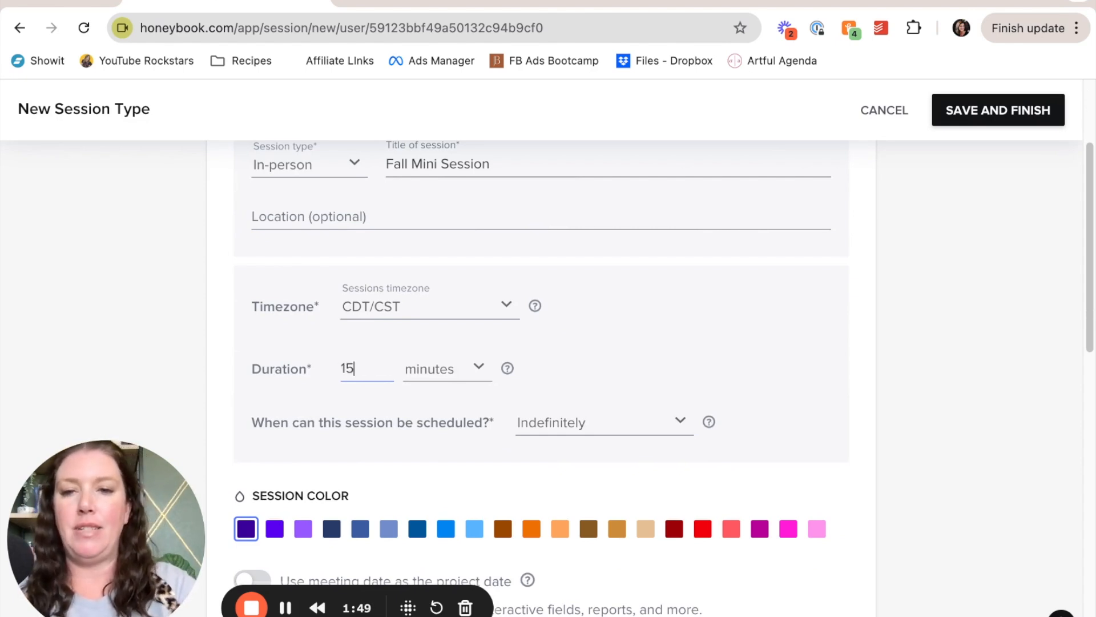
# Step: Choose dark red as the session color
pyautogui.scroll(-5, 573, 363)
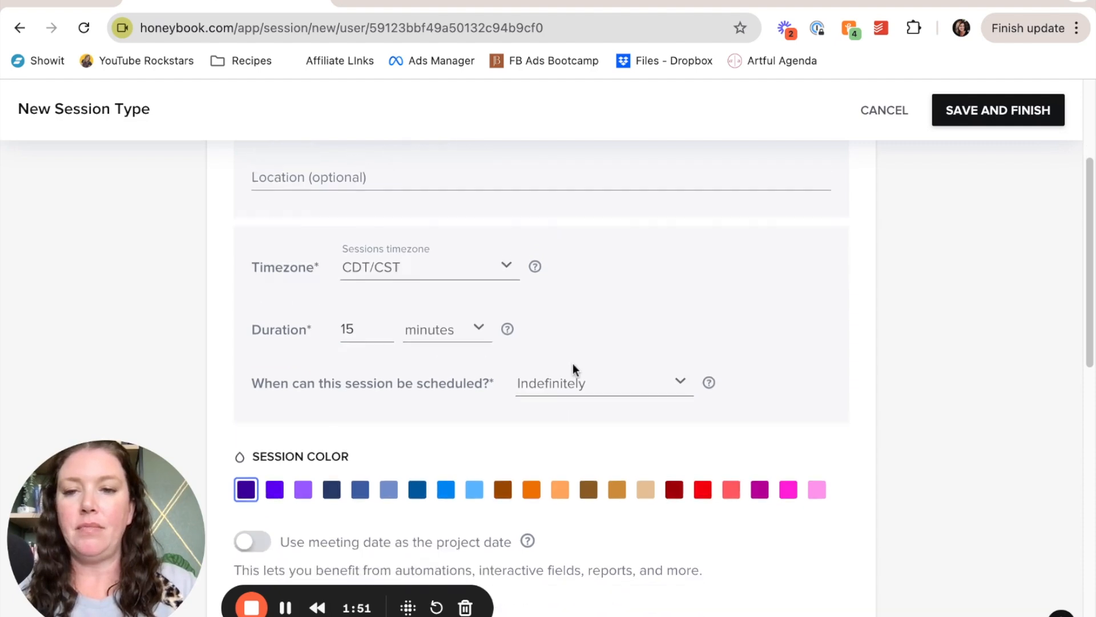
pyautogui.scroll(1, 674, 223)
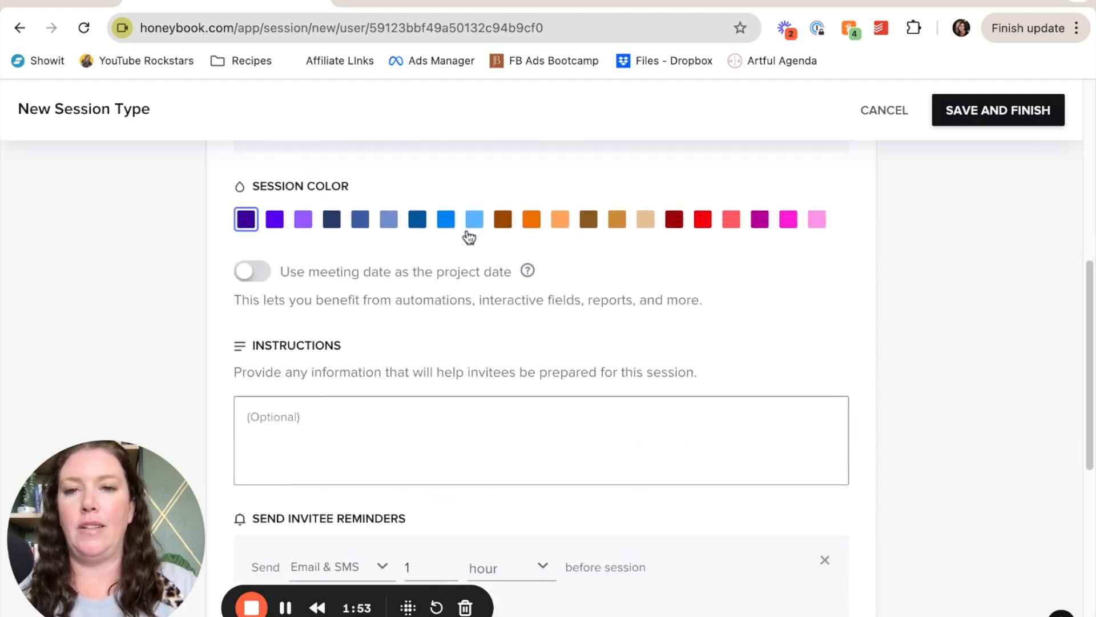
pyautogui.scroll(1, 672, 284)
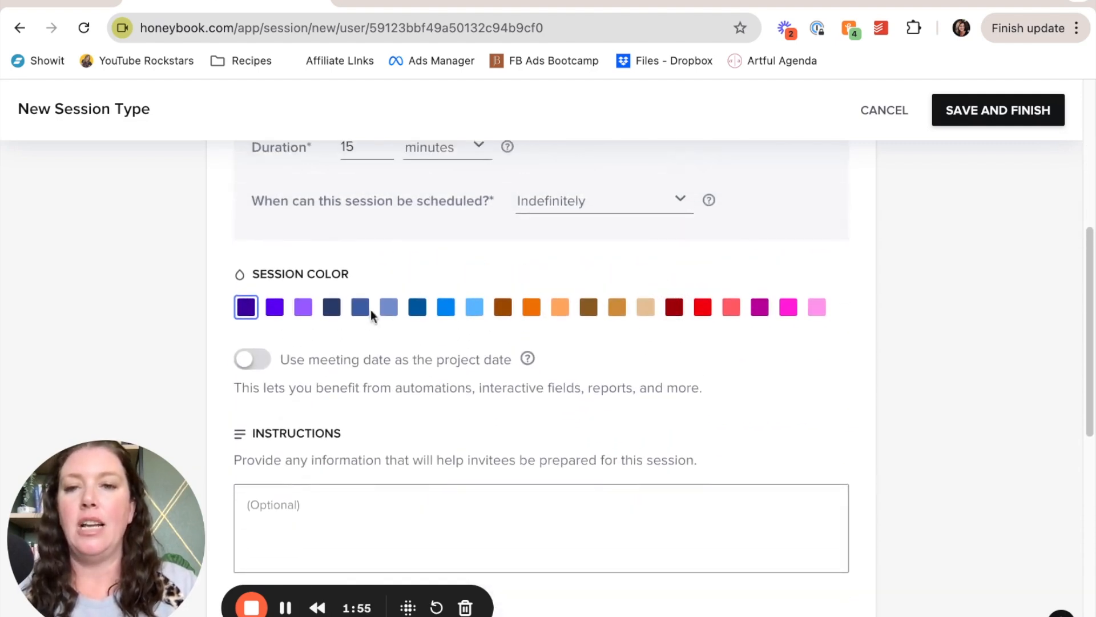
pyautogui.click(676, 317)
pyautogui.scroll(-2, 605, 337)
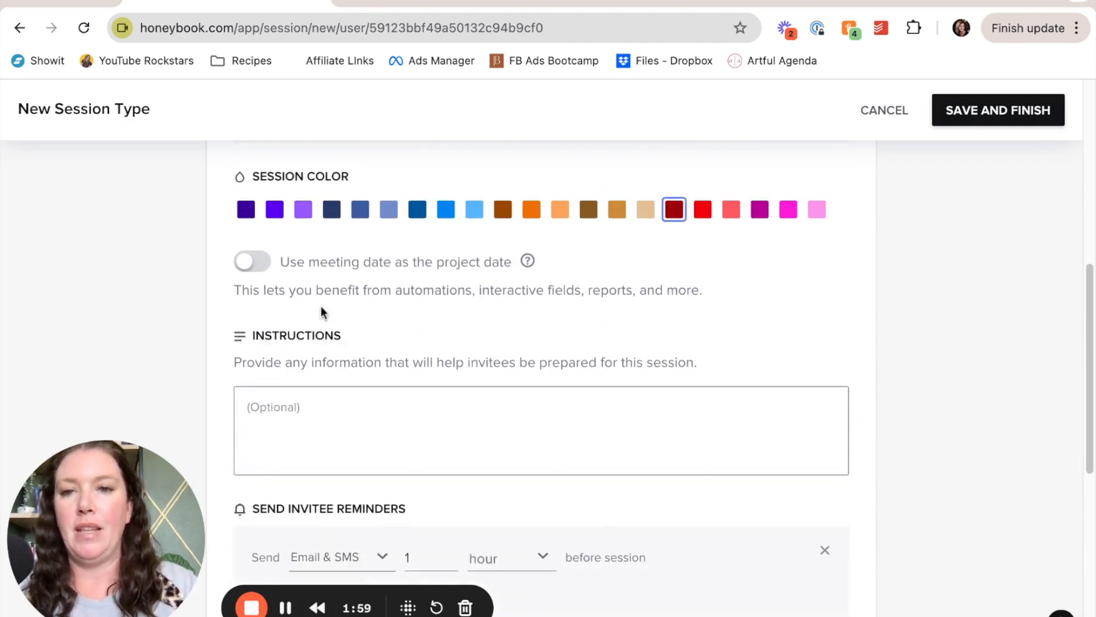
# Step: Examine the optional instructions field and the delivery method and timing choices for the invitee reminders
pyautogui.scroll(-2, 279, 348)
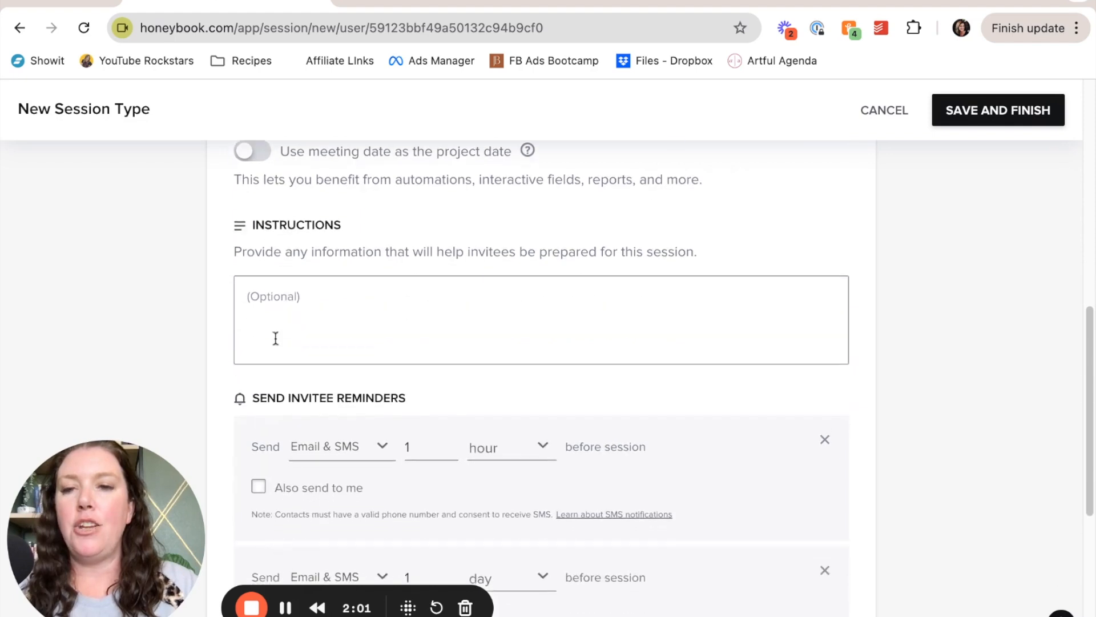
pyautogui.click(286, 296)
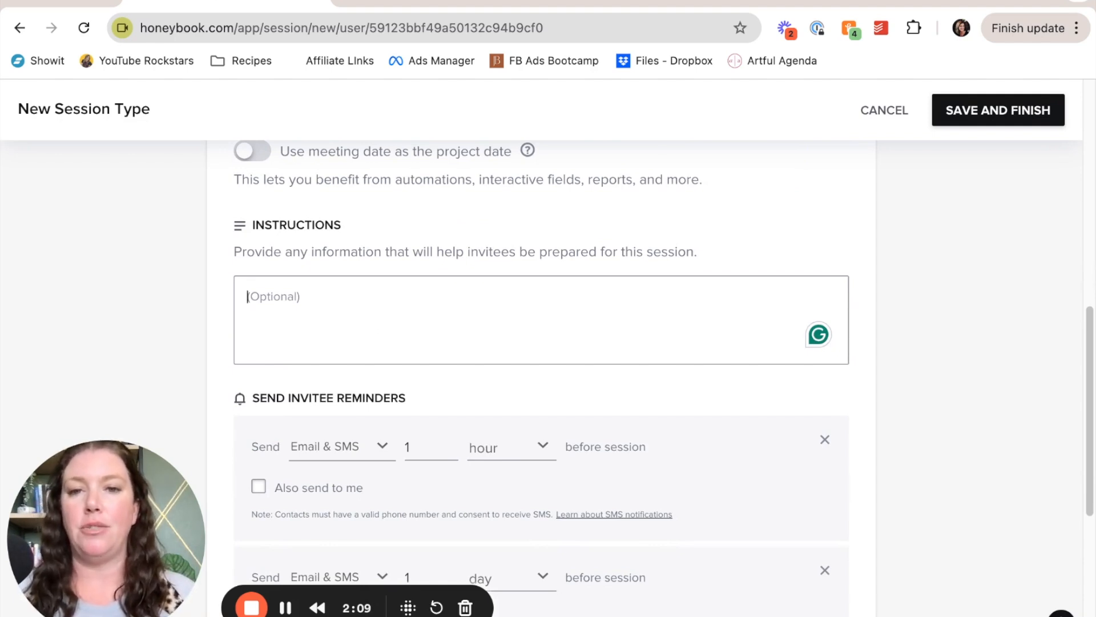
pyautogui.scroll(-2, 270, 302)
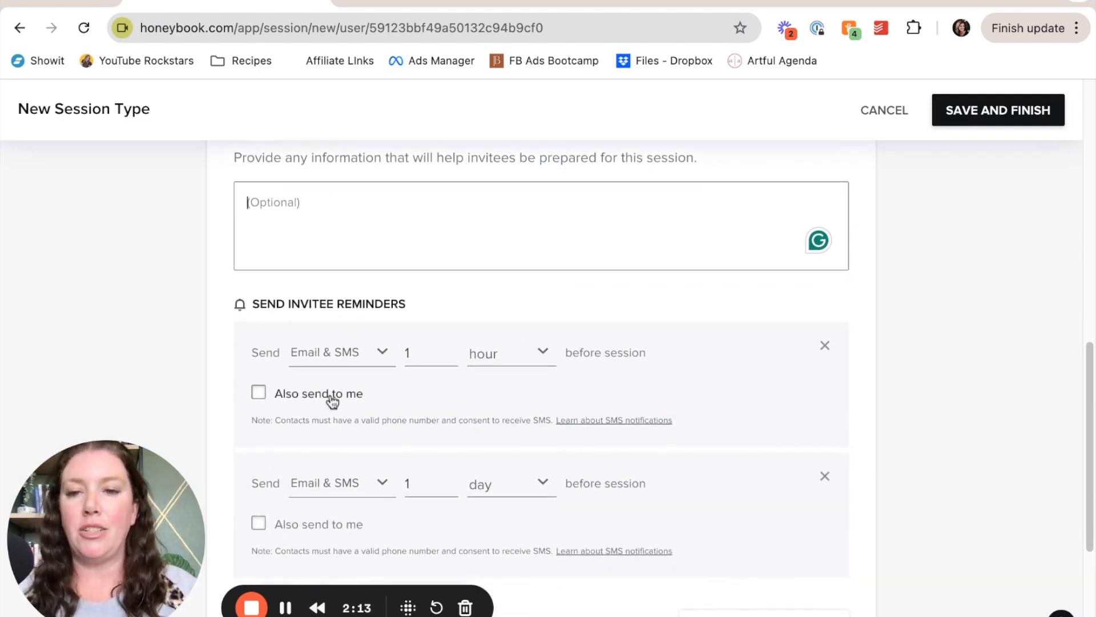
pyautogui.scroll(-2, 335, 397)
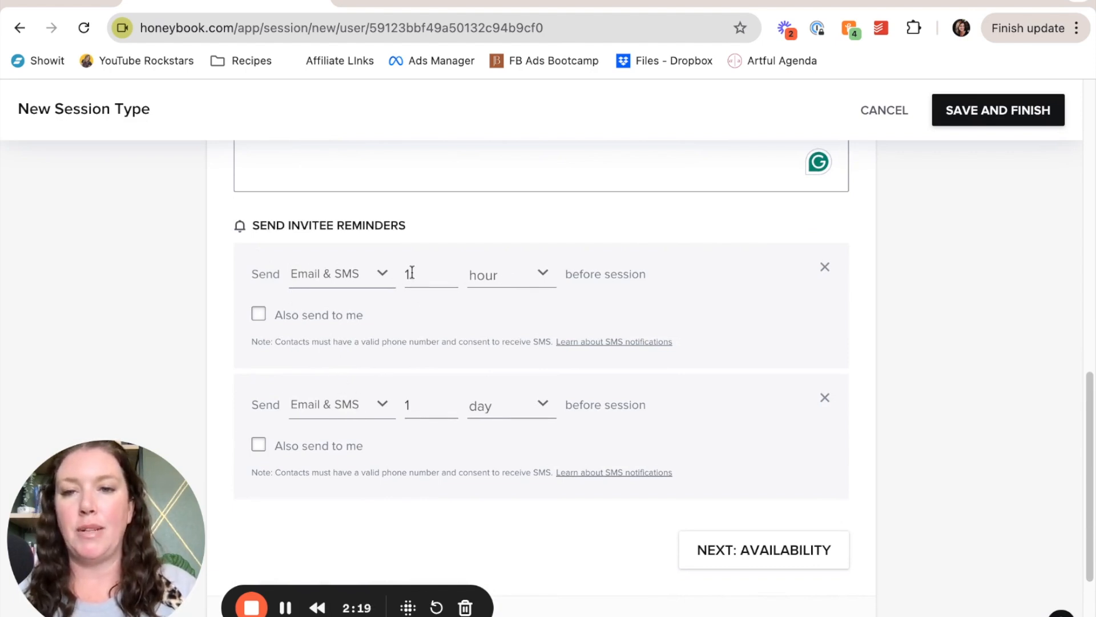
pyautogui.click(374, 282)
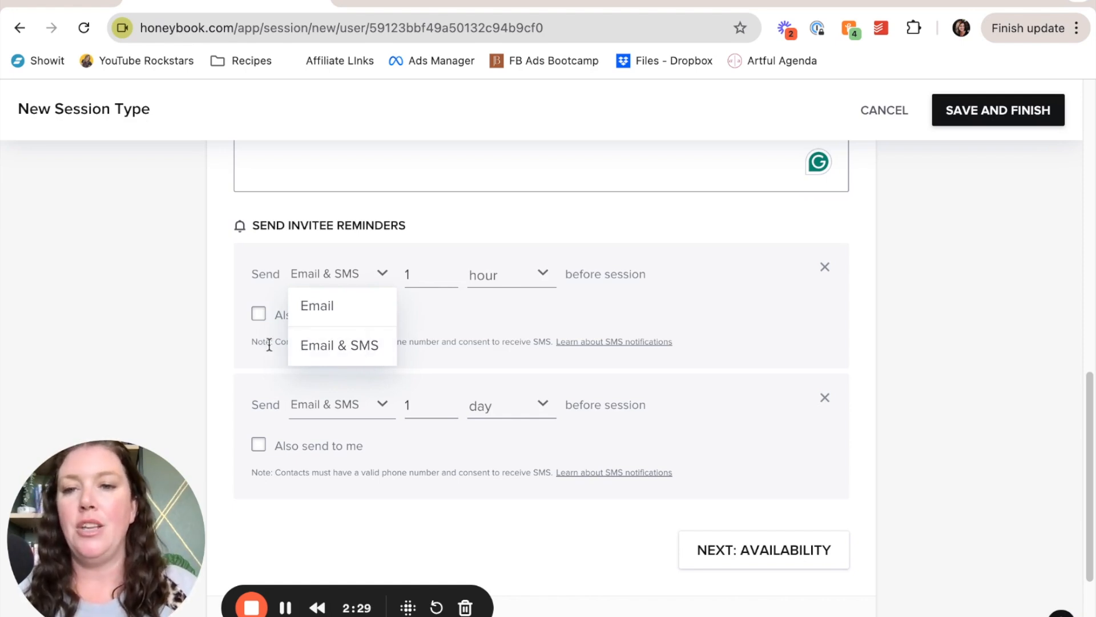
pyautogui.click(308, 370)
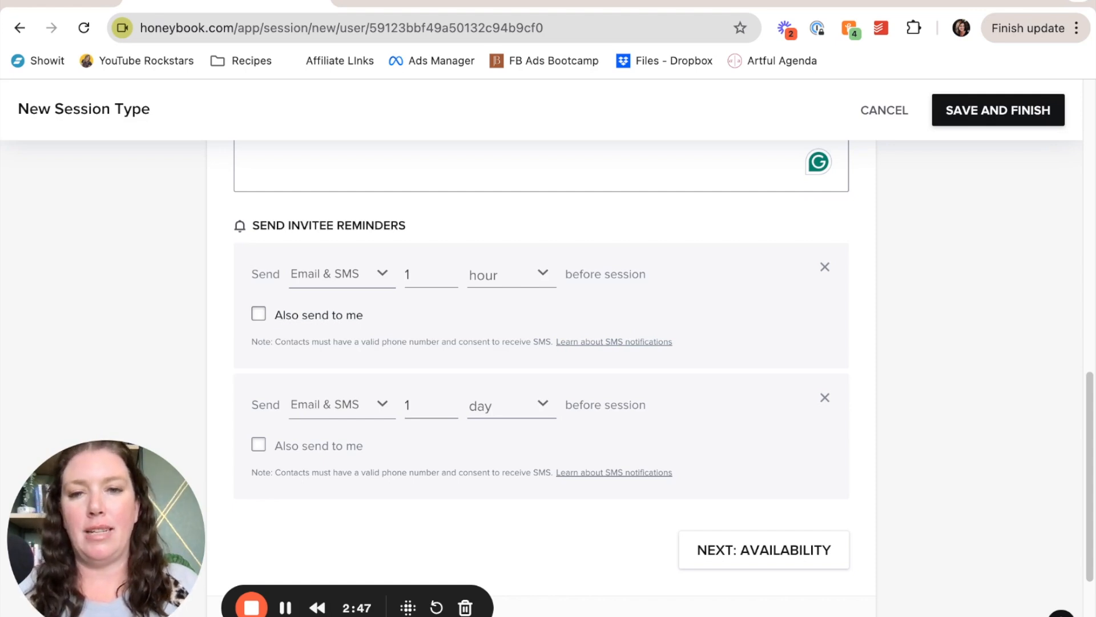
pyautogui.click(487, 280)
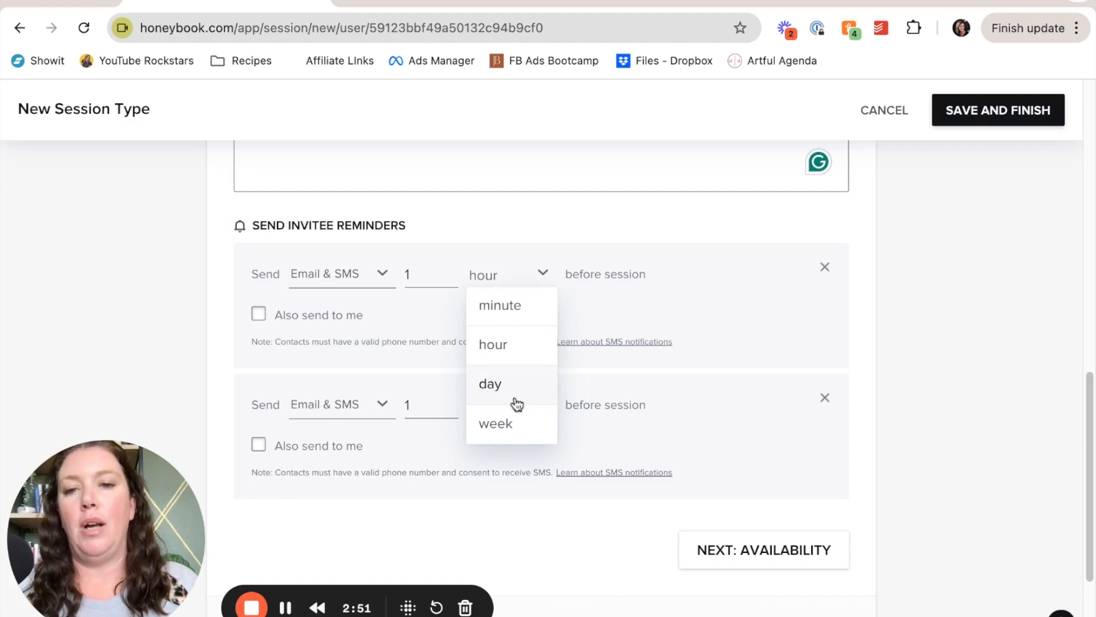
# Step: Try having both invitee reminders also sent to the account owner
pyautogui.click(494, 394)
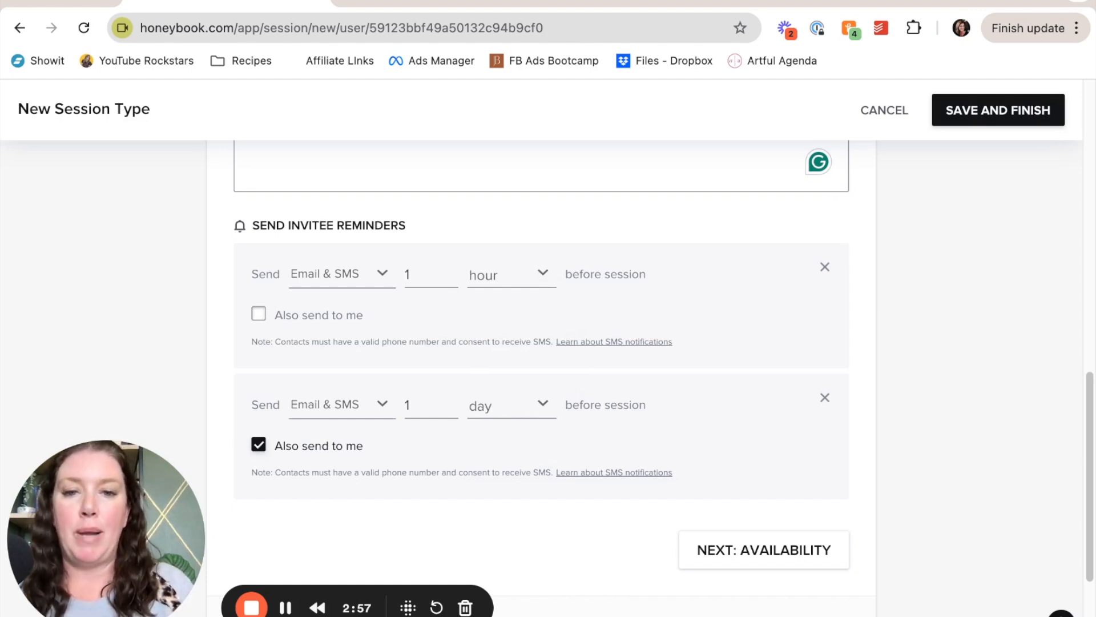
pyautogui.click(258, 314)
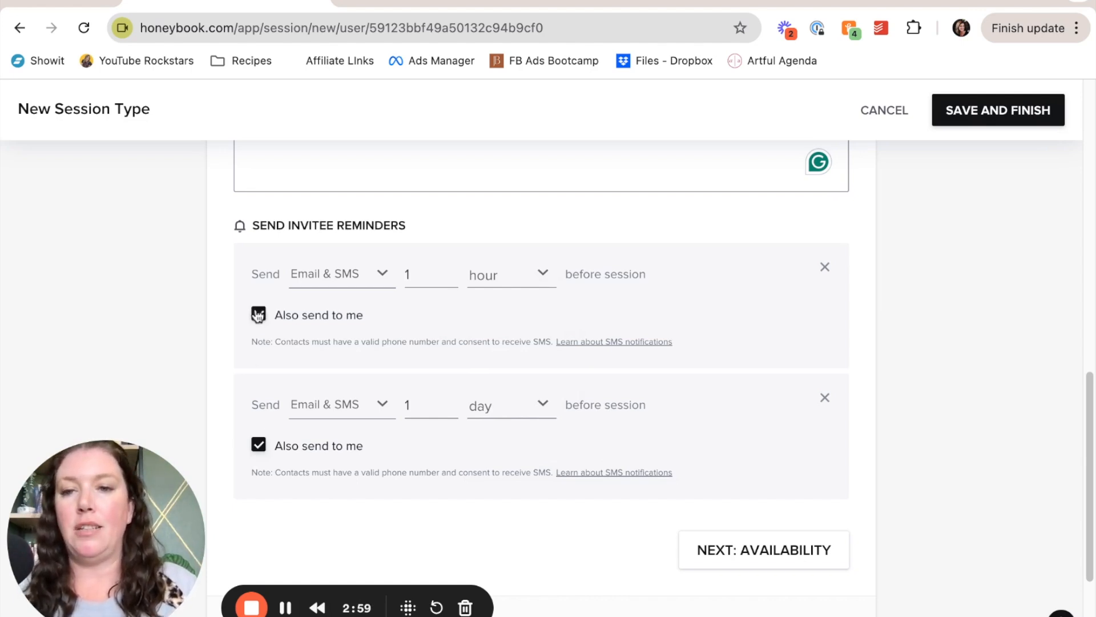
pyautogui.click(259, 316)
pyautogui.click(259, 445)
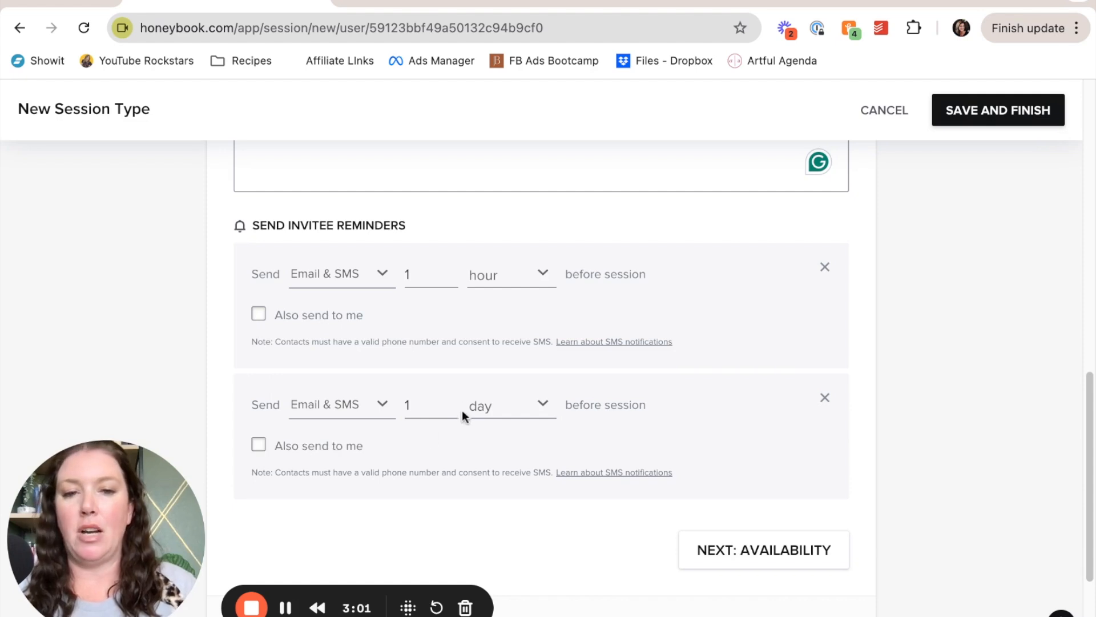
# Step: Continue to the availability section and remove availability for all Mondays
pyautogui.scroll(-1, 458, 417)
pyautogui.click(732, 490)
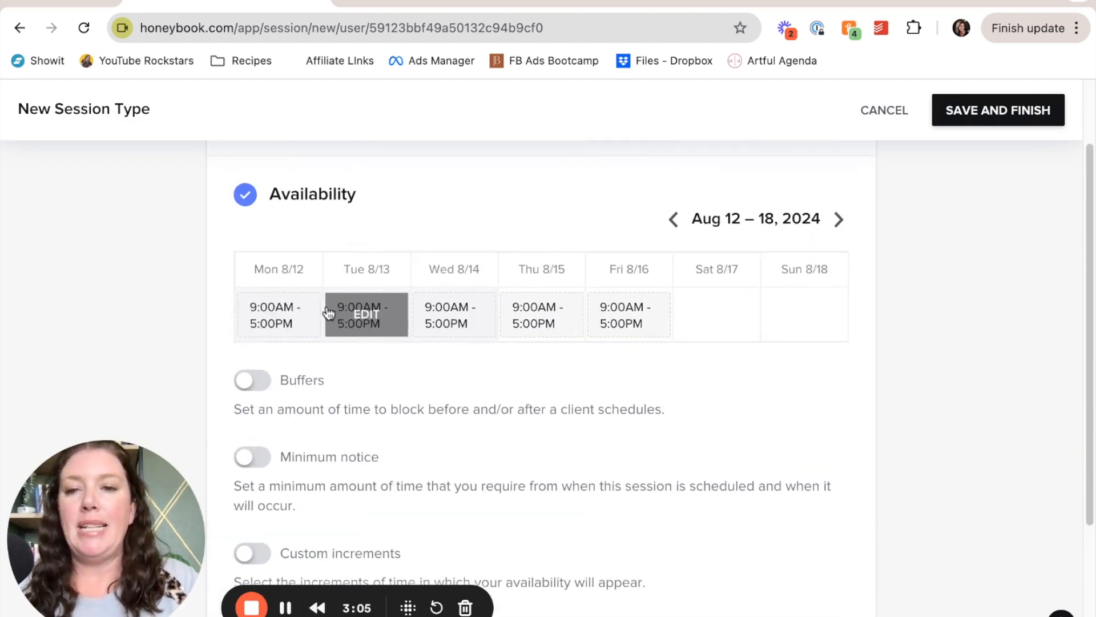
pyautogui.click(289, 316)
pyautogui.click(451, 378)
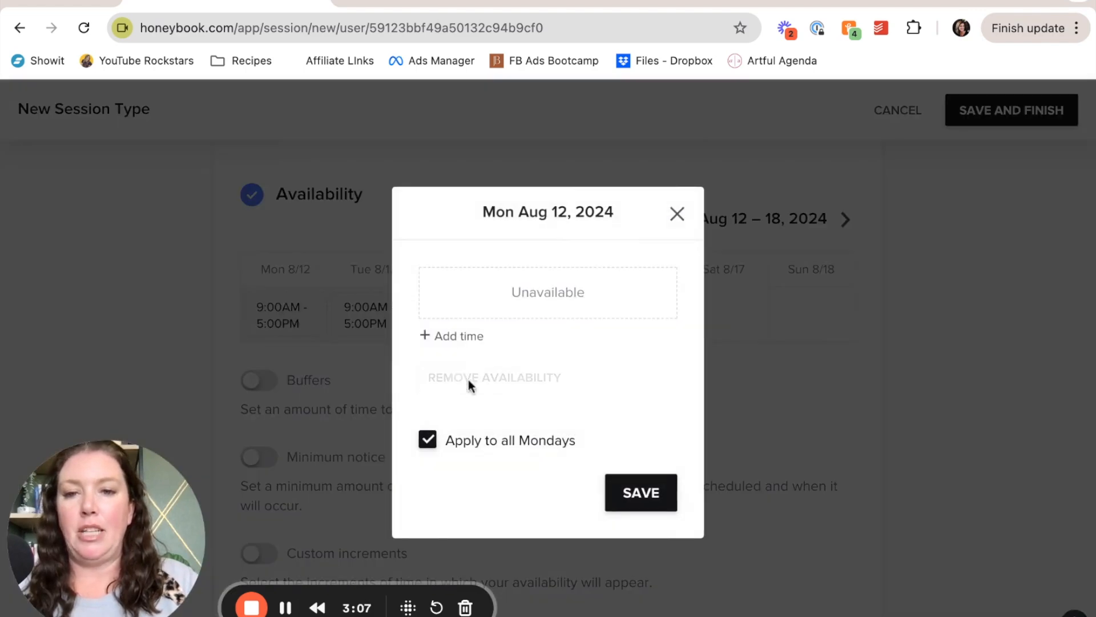
pyautogui.click(640, 491)
# Step: Remove availability for all Tuesdays, Wednesdays, Thursdays and Fridays
pyautogui.click(362, 314)
pyautogui.click(495, 377)
pyautogui.click(627, 489)
pyautogui.click(452, 313)
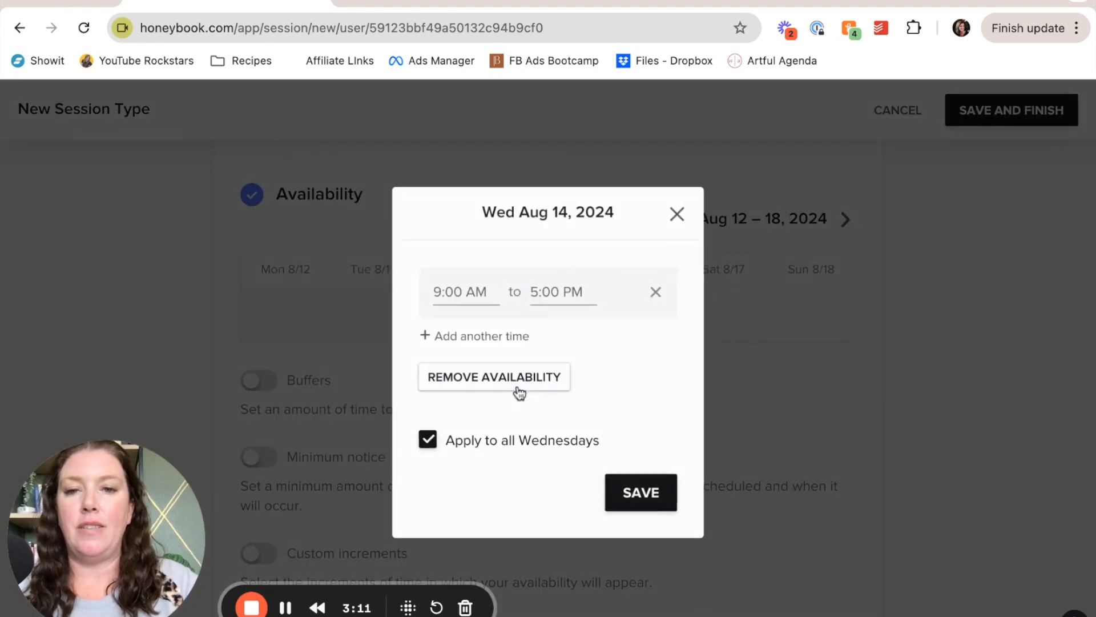
pyautogui.click(512, 379)
pyautogui.click(625, 483)
pyautogui.click(555, 330)
pyautogui.click(528, 382)
pyautogui.click(628, 493)
pyautogui.click(628, 310)
pyautogui.click(516, 380)
pyautogui.click(641, 492)
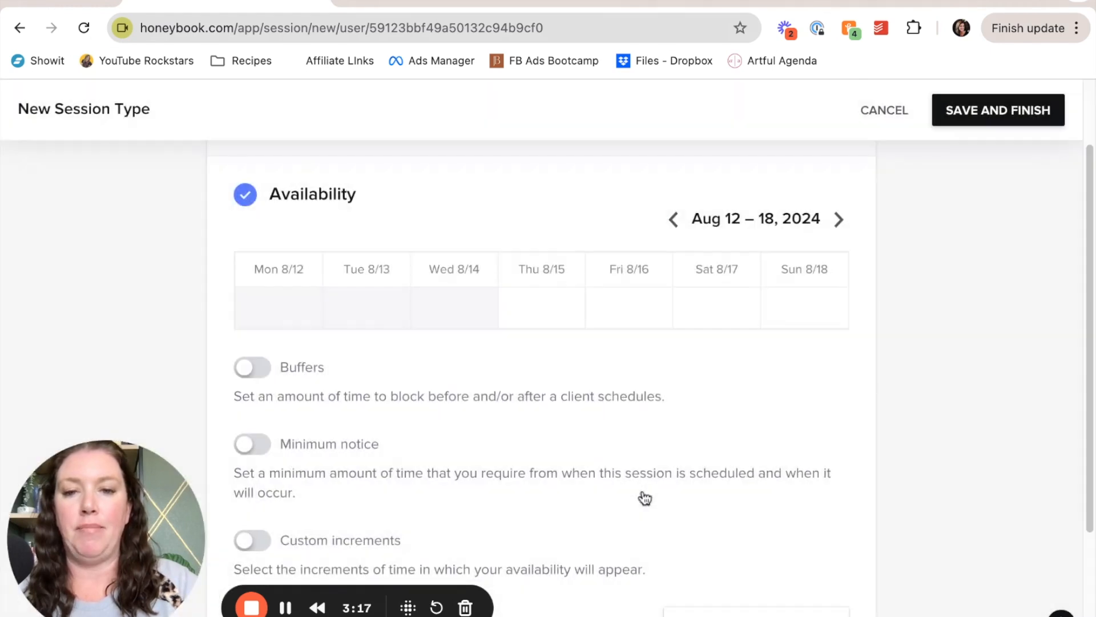
# Step: Go to the week of Sep 16–22, 2024 and add a time for Saturday, Sep 21 starting at 5:00 pm
pyautogui.click(838, 220)
pyautogui.click(839, 220)
pyautogui.click(838, 221)
pyautogui.click(838, 220)
pyautogui.click(839, 220)
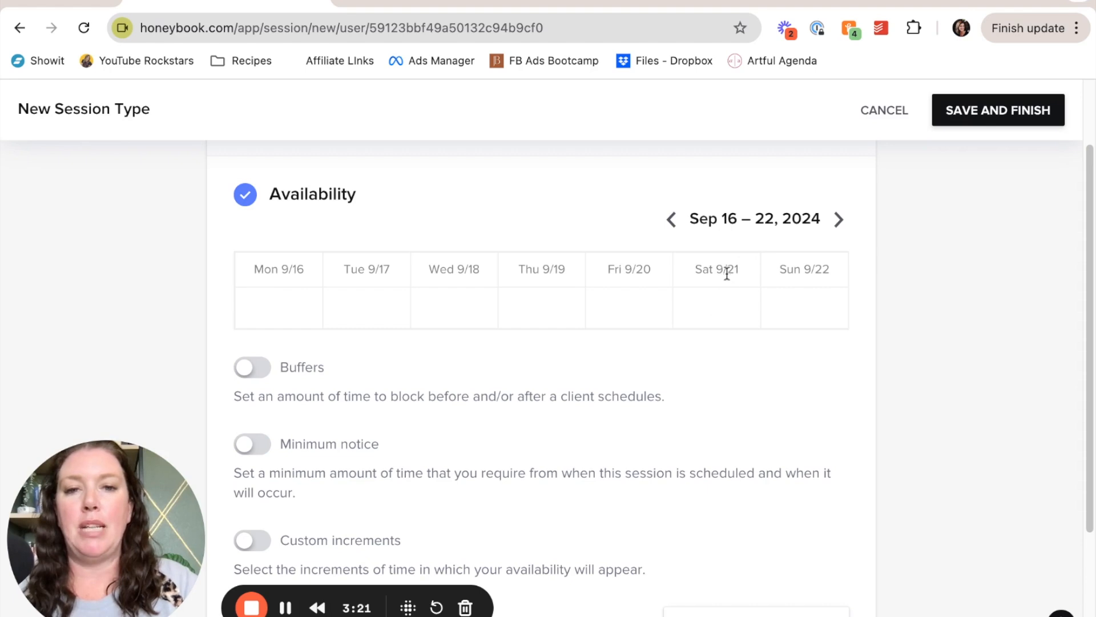
pyautogui.click(722, 307)
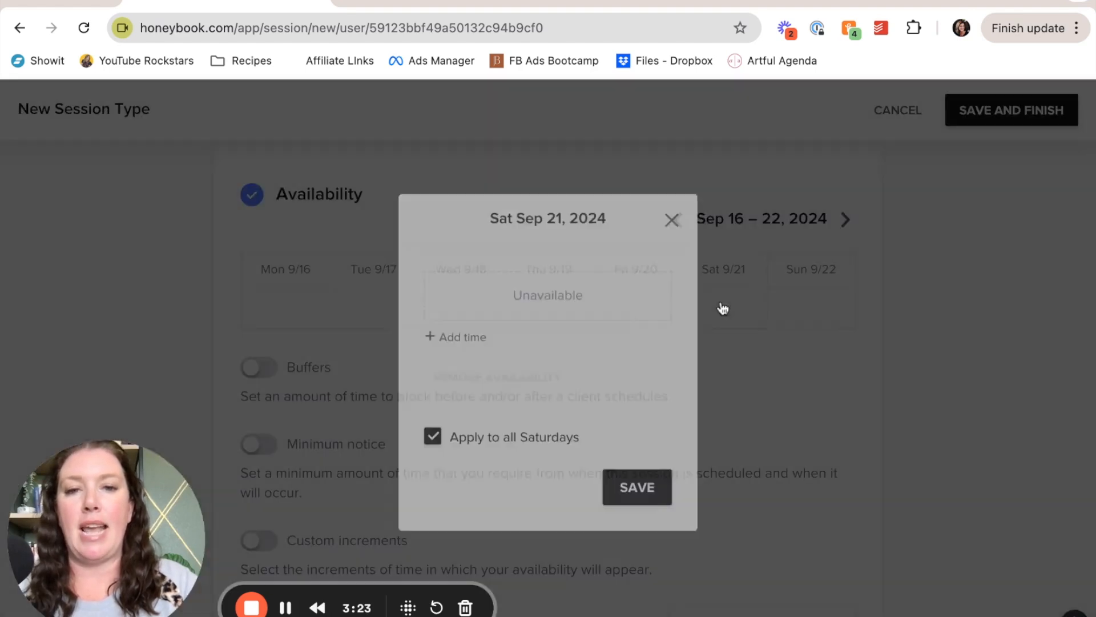
pyautogui.click(477, 343)
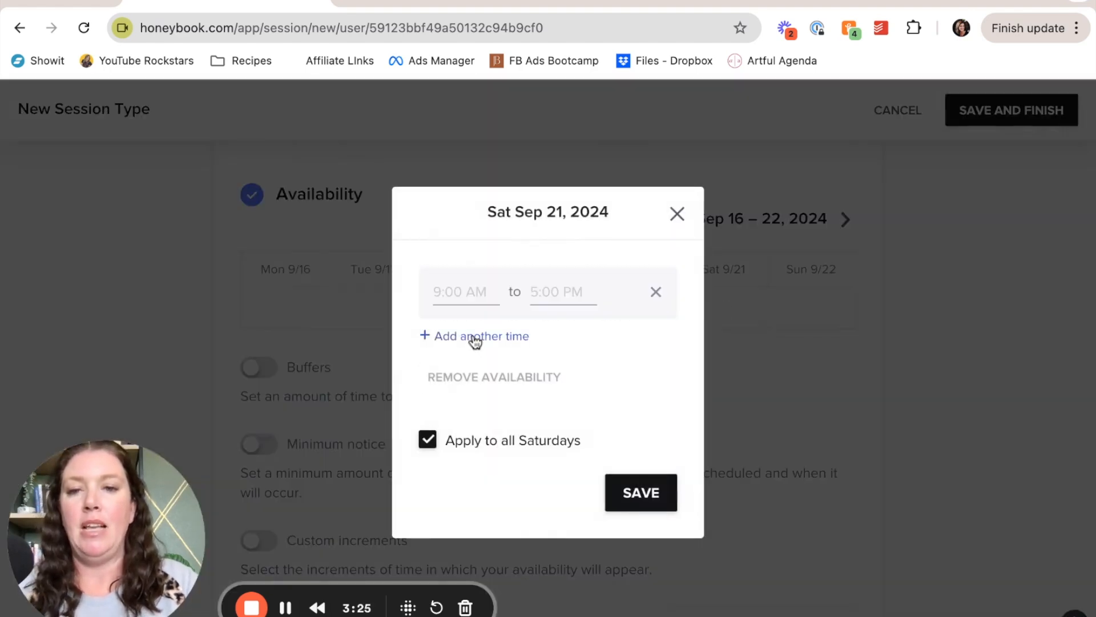
pyautogui.click(464, 292)
pyautogui.scroll(-5, 485, 341)
pyautogui.scroll(-9, 486, 342)
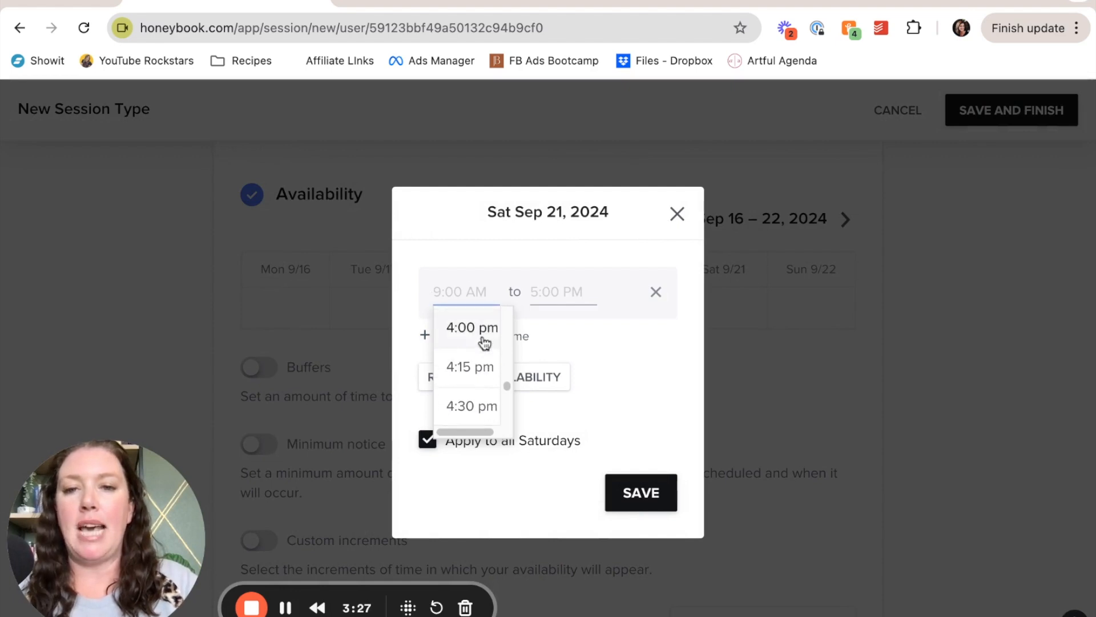
pyautogui.click(470, 365)
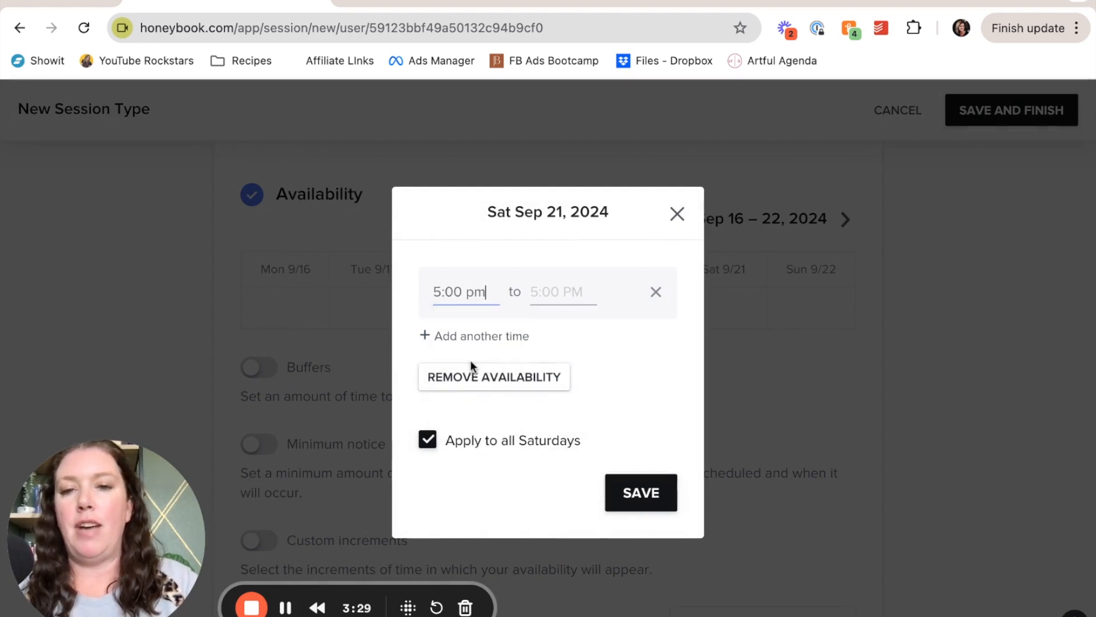
# Step: End the Saturday, Sep 21 time at 8:00 pm and save it for that date only, not all Saturdays
pyautogui.scroll(-8, 570, 368)
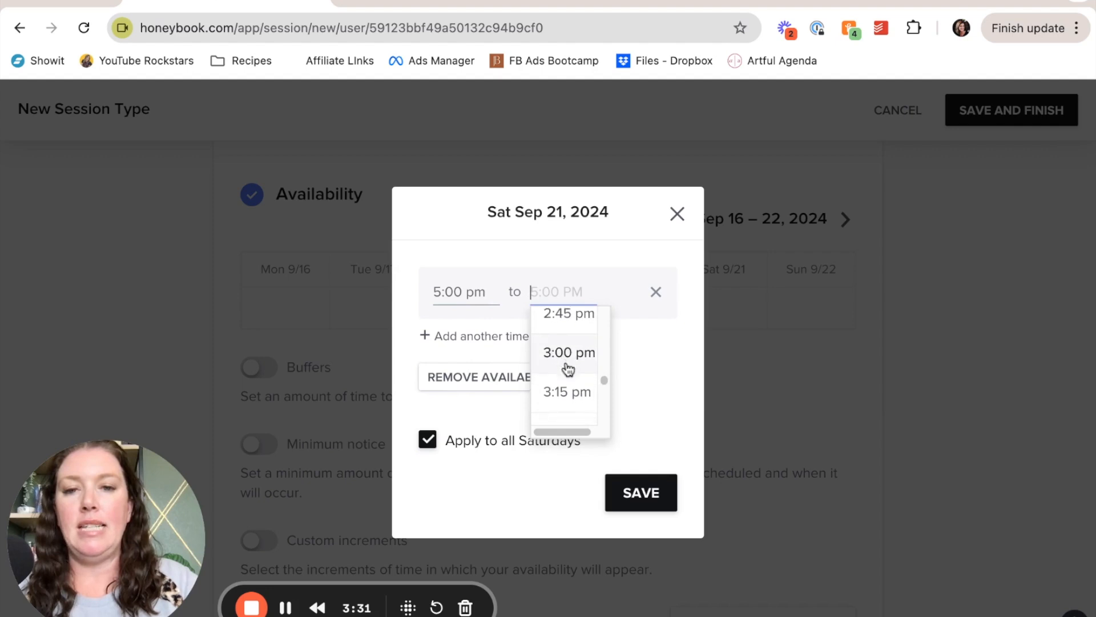
pyautogui.scroll(-5, 567, 368)
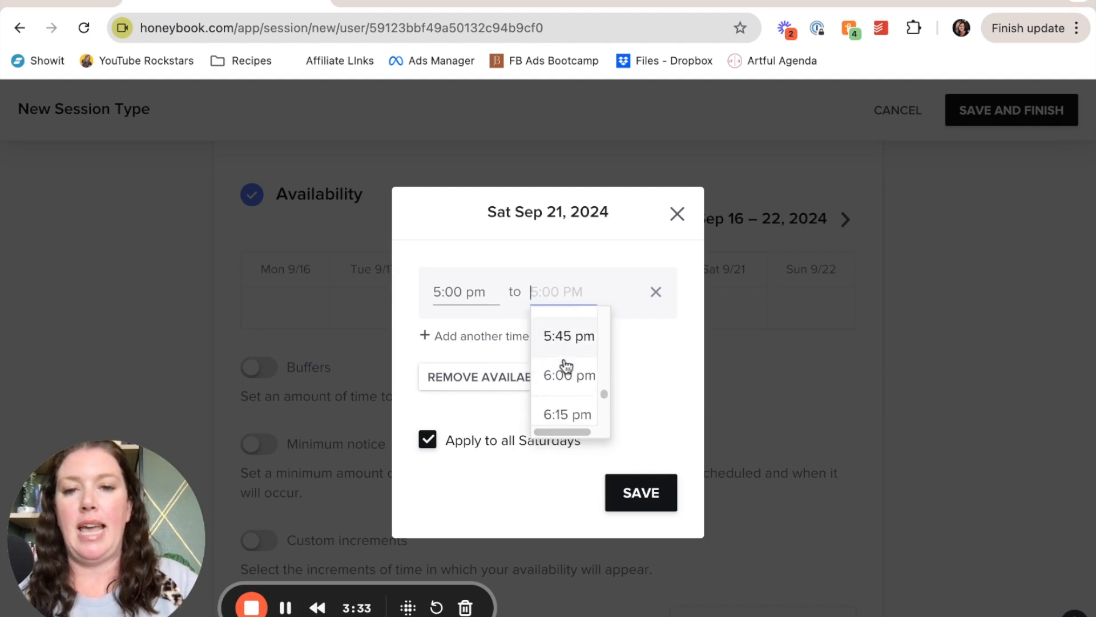
pyautogui.scroll(-3, 567, 368)
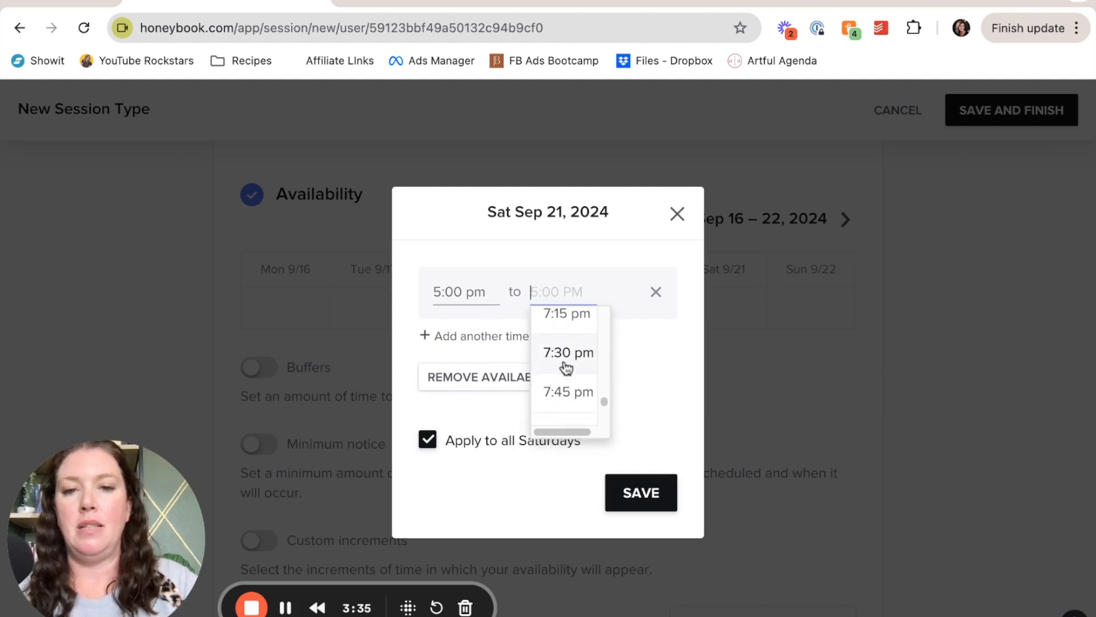
pyautogui.click(563, 386)
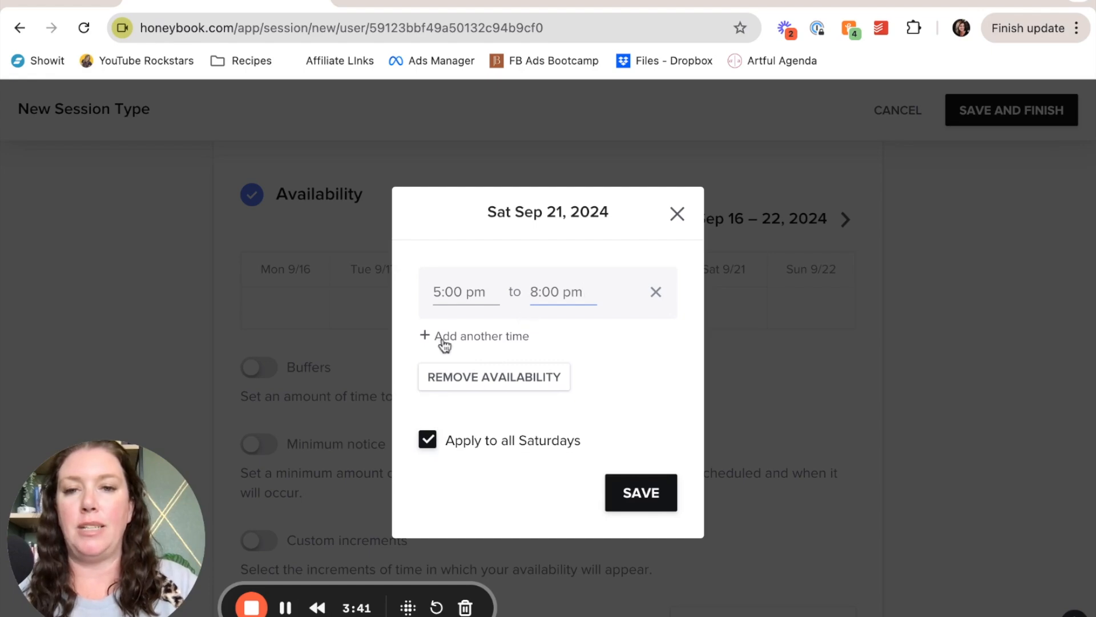
pyautogui.click(435, 443)
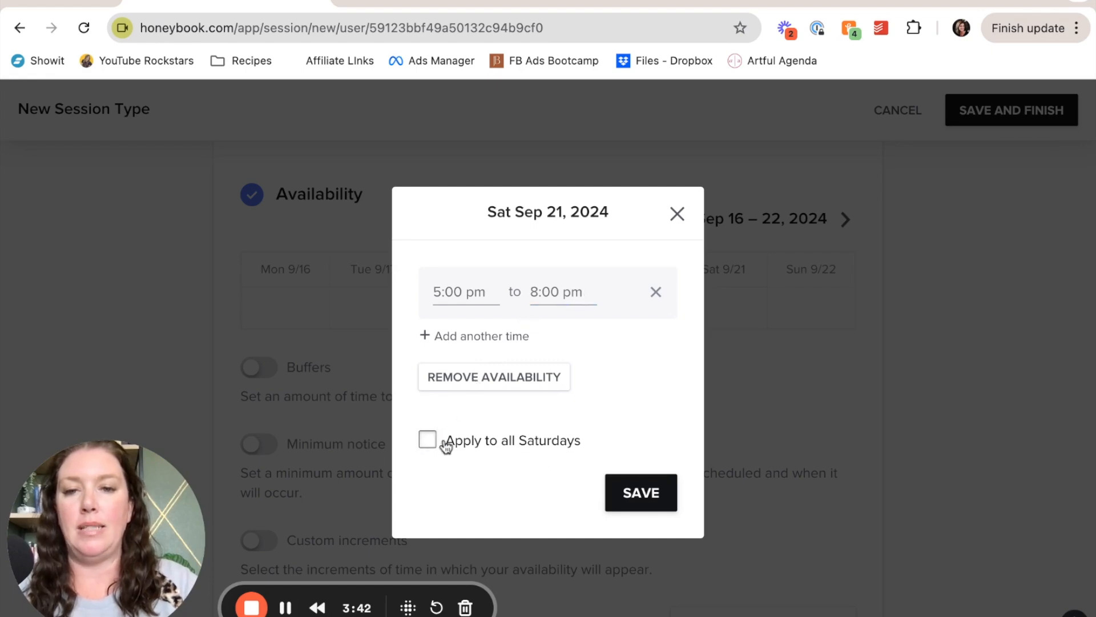
pyautogui.click(642, 494)
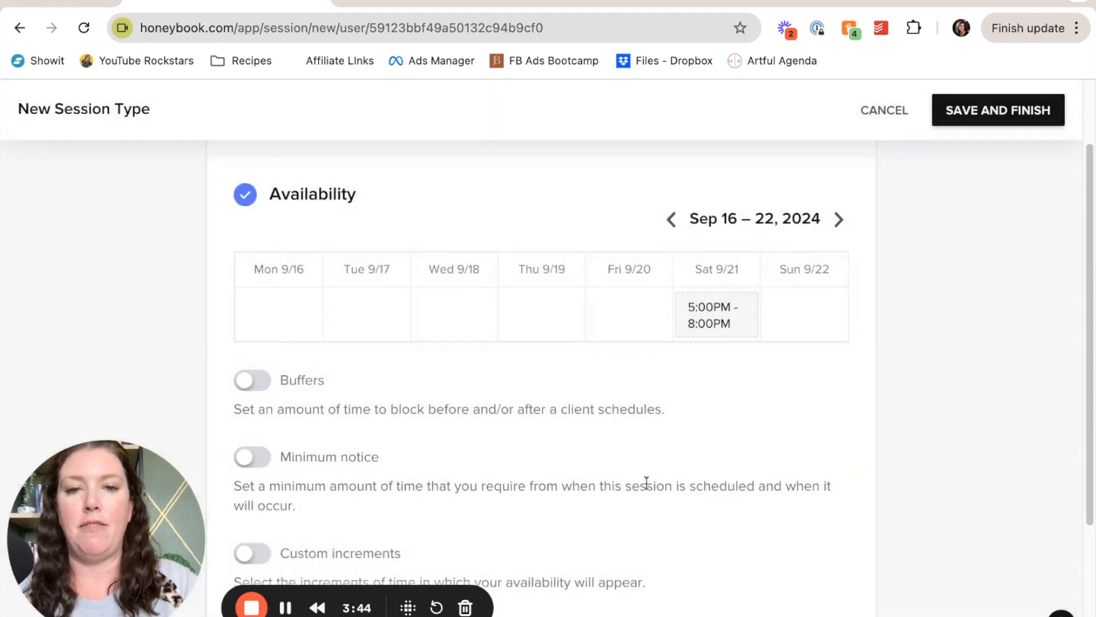
# Step: Add an availability time from 7:00 am to 9:00 am for Sunday, Sep 22, 2024
pyautogui.click(802, 318)
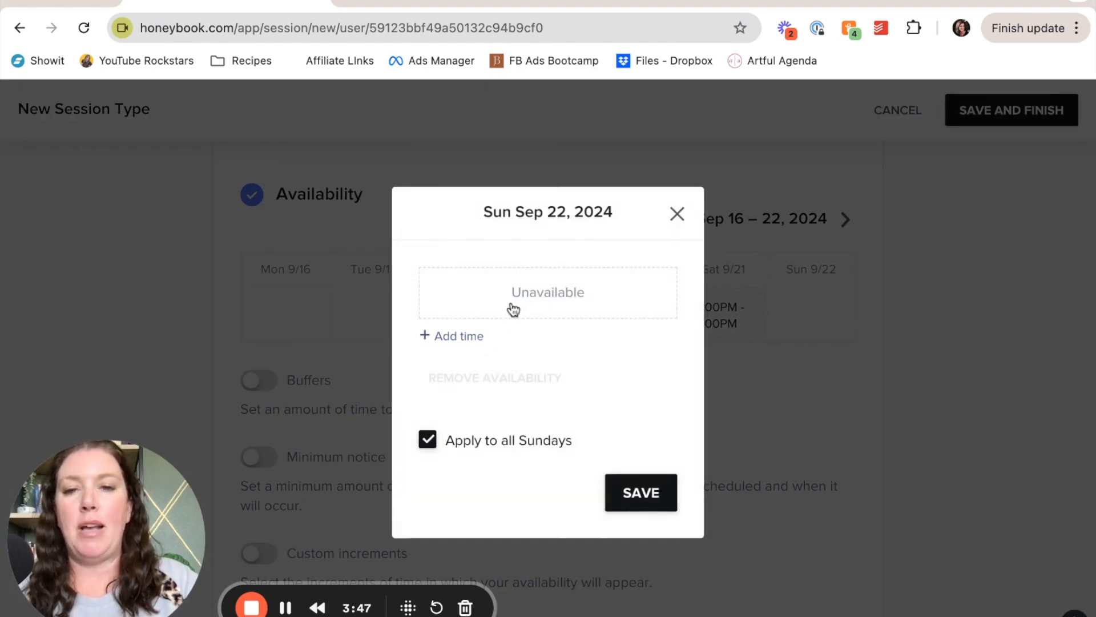
pyautogui.click(531, 301)
pyautogui.click(473, 291)
pyautogui.scroll(5, 474, 346)
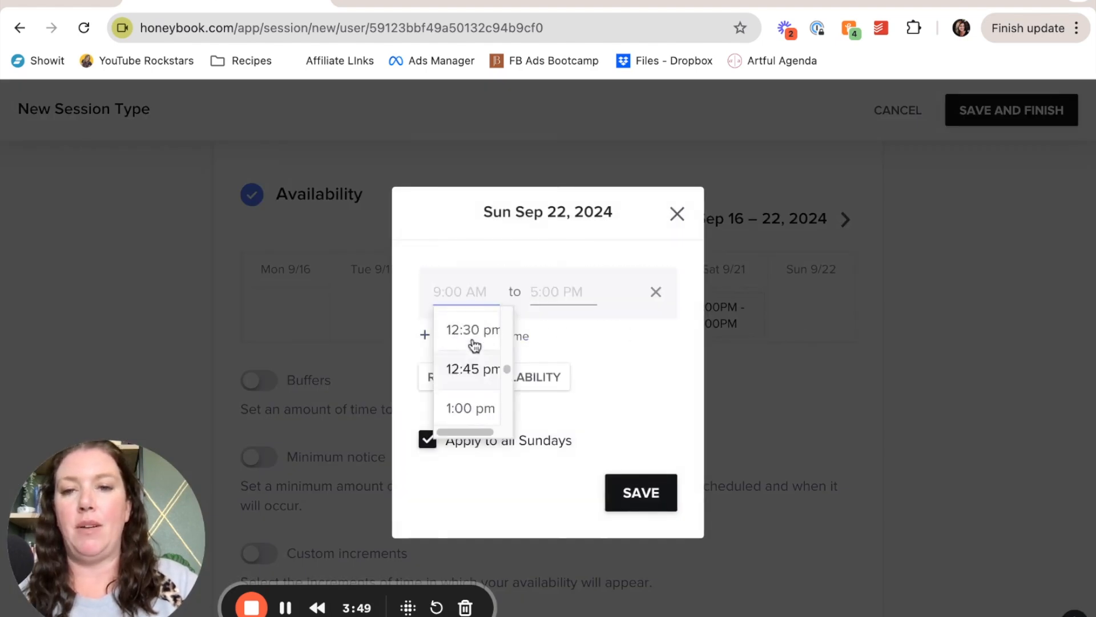
pyautogui.scroll(10, 474, 346)
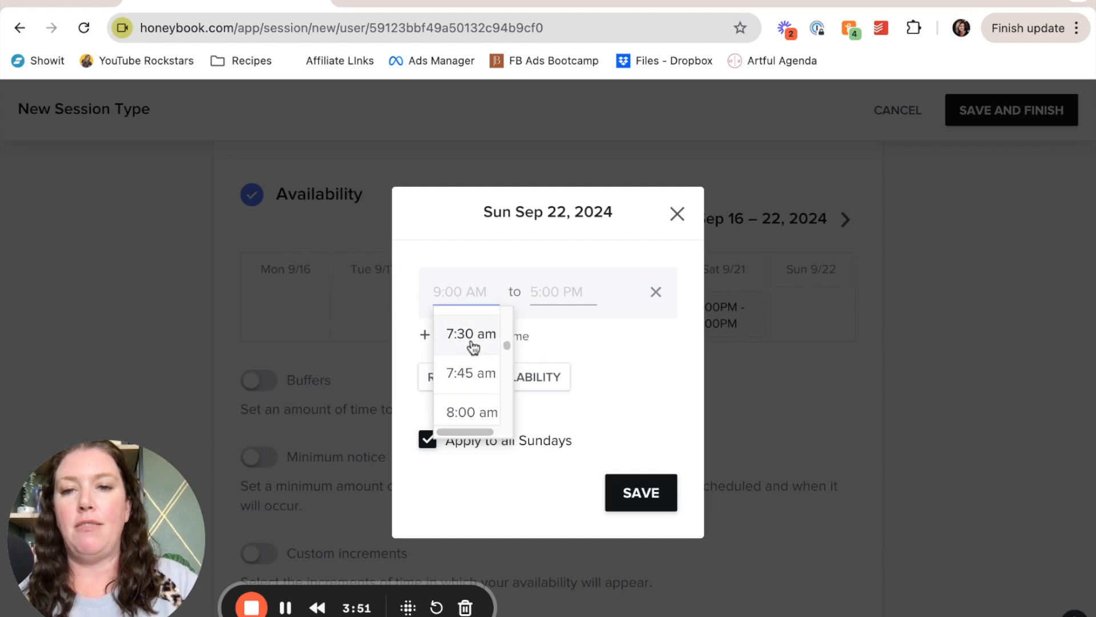
pyautogui.scroll(2, 473, 347)
pyautogui.click(472, 345)
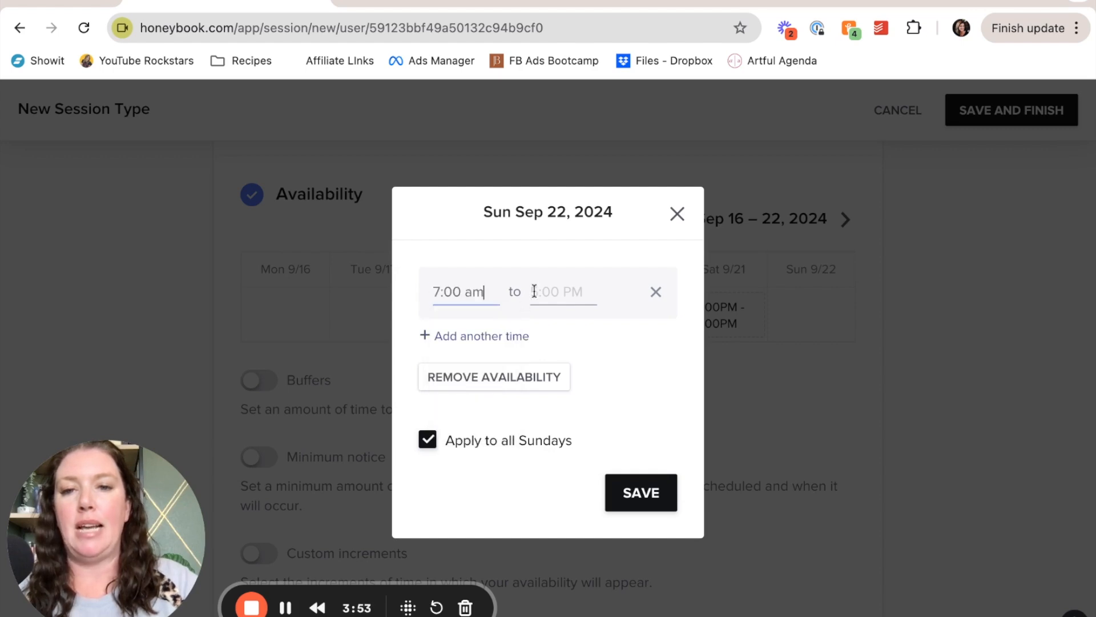
pyautogui.scroll(10, 556, 361)
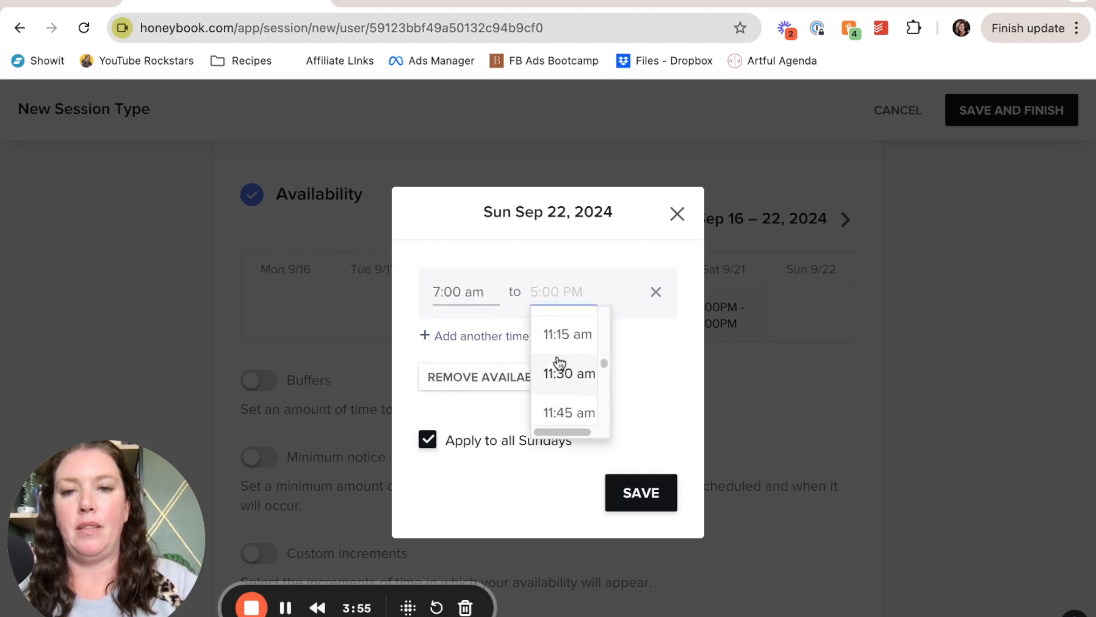
pyautogui.scroll(4, 559, 361)
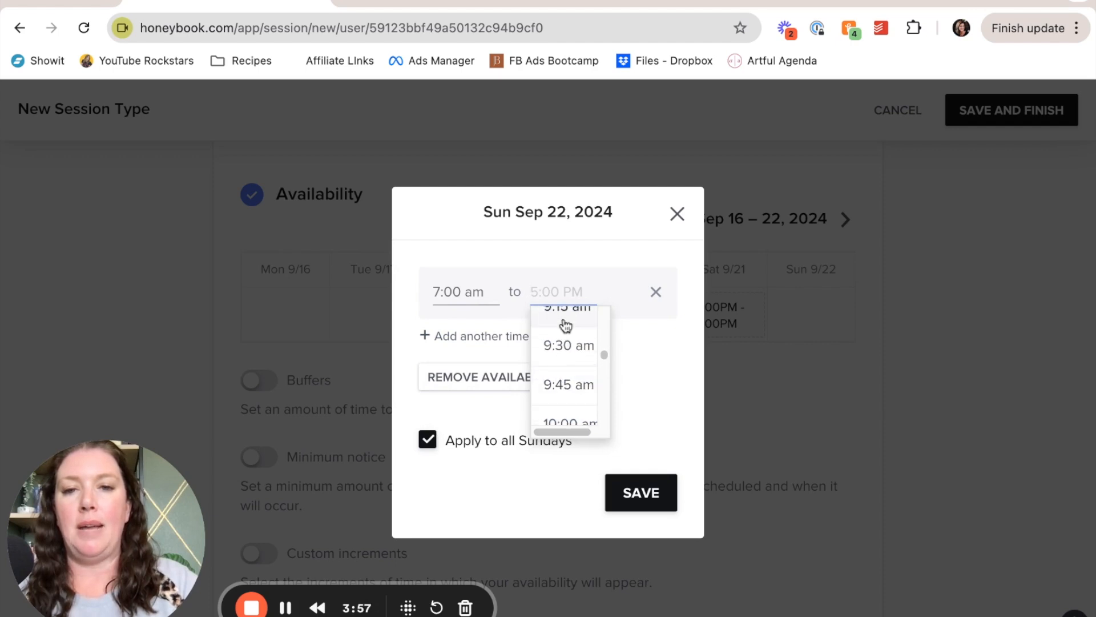
pyautogui.scroll(1, 565, 323)
pyautogui.click(566, 322)
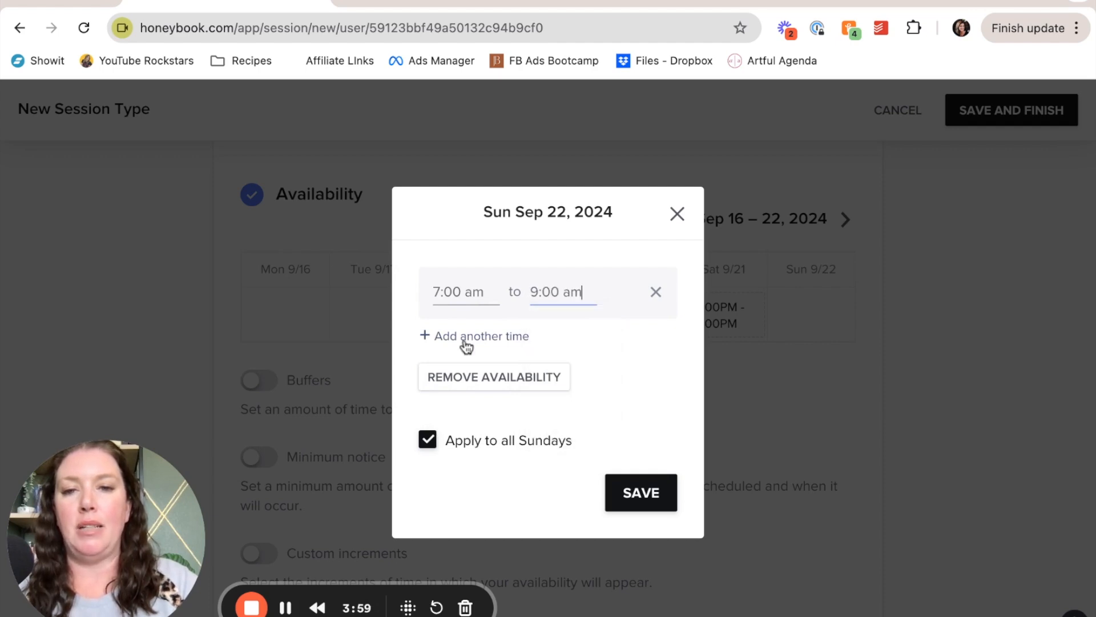
# Step: Add a second Sunday, Sep 22 time from 6:00 pm to 8:00 pm and save without applying it to all Sundays
pyautogui.click(492, 338)
pyautogui.click(454, 323)
pyautogui.scroll(-8, 485, 371)
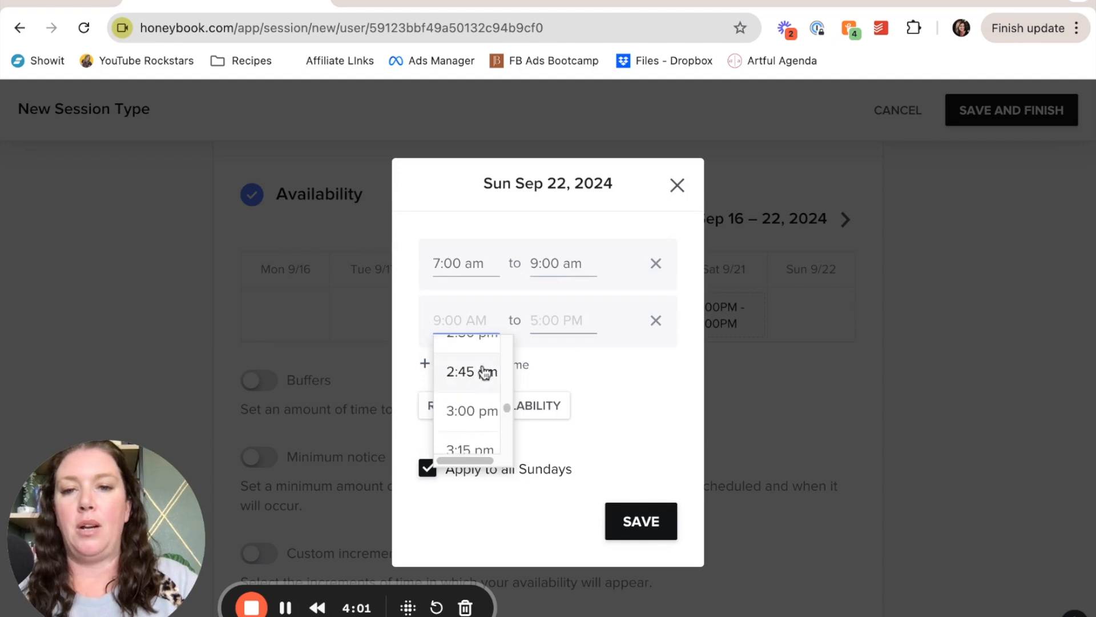
pyautogui.scroll(-8, 481, 374)
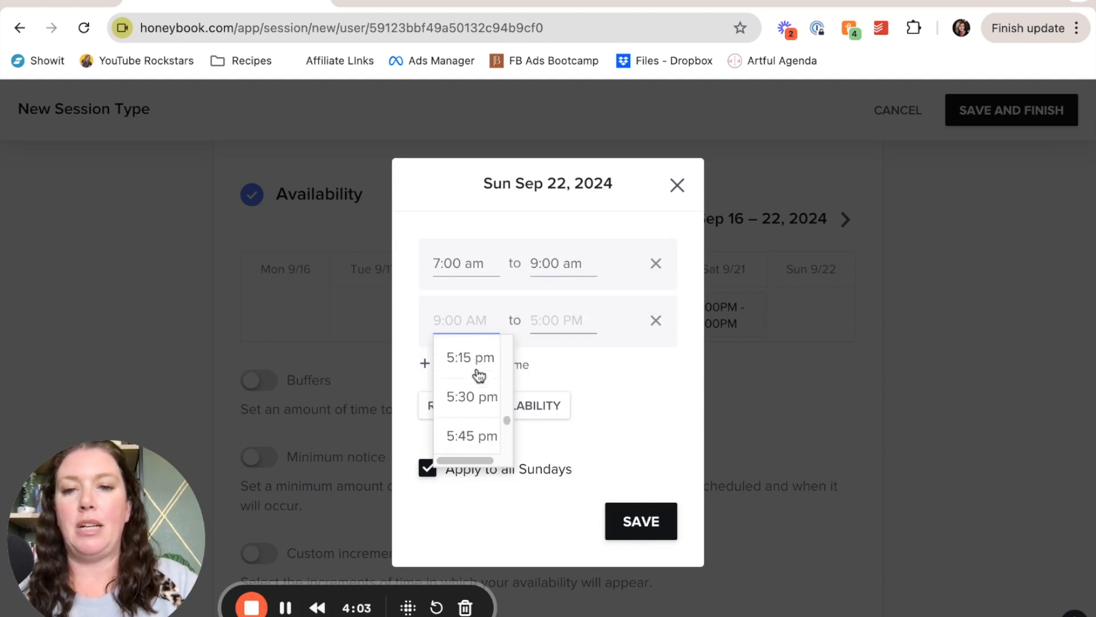
pyautogui.scroll(-2, 478, 375)
pyautogui.click(474, 354)
pyautogui.click(541, 320)
pyautogui.scroll(-3, 548, 388)
pyautogui.scroll(-15, 554, 385)
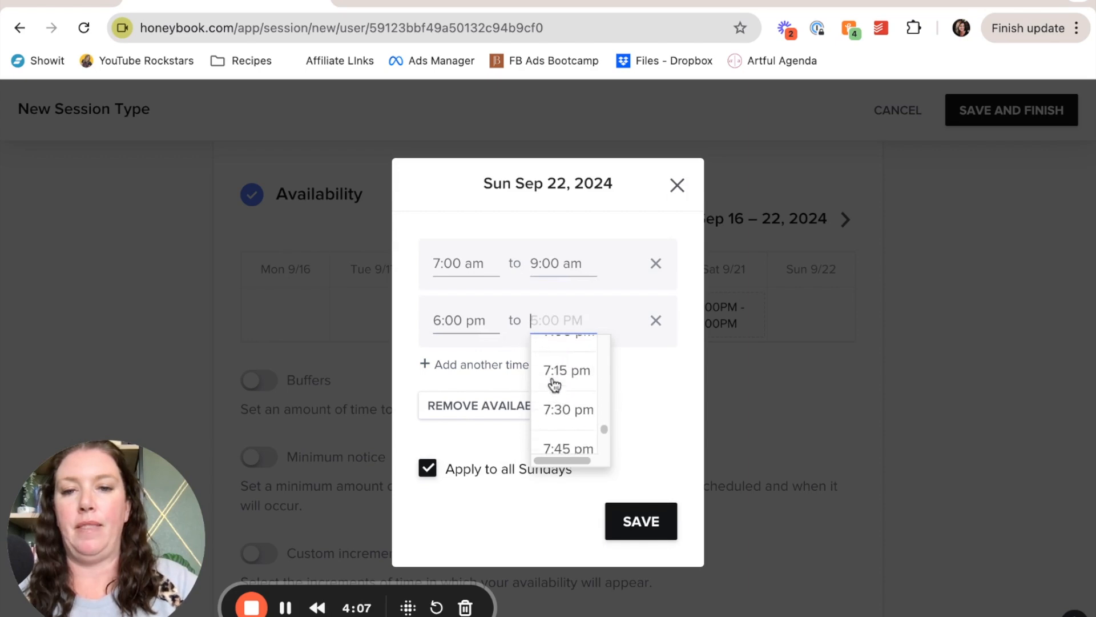
pyautogui.scroll(2, 559, 368)
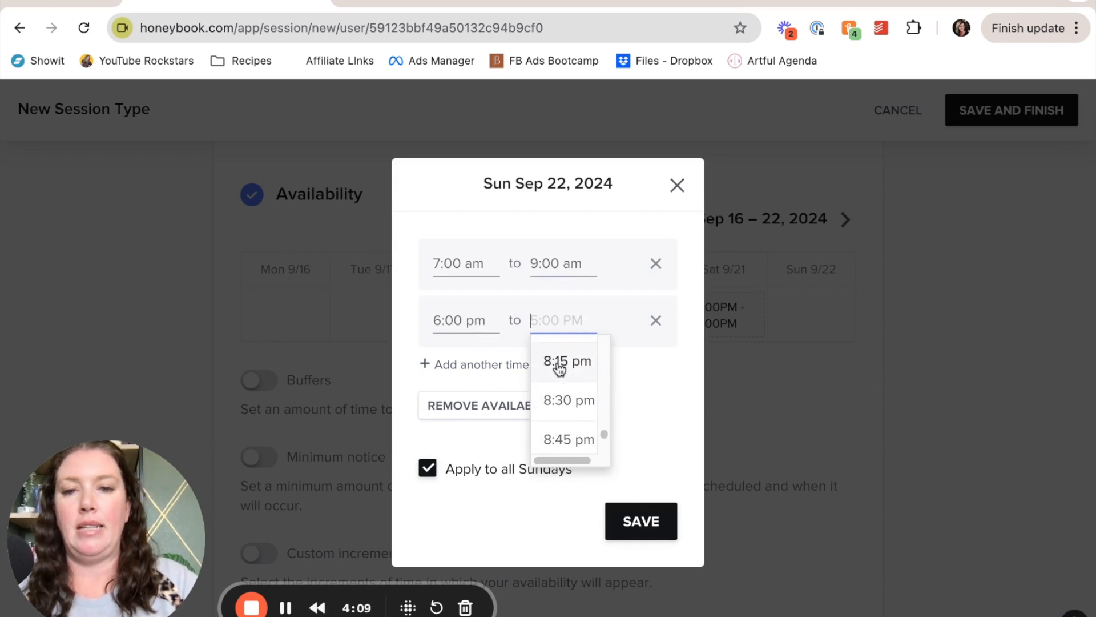
pyautogui.click(558, 363)
pyautogui.click(428, 468)
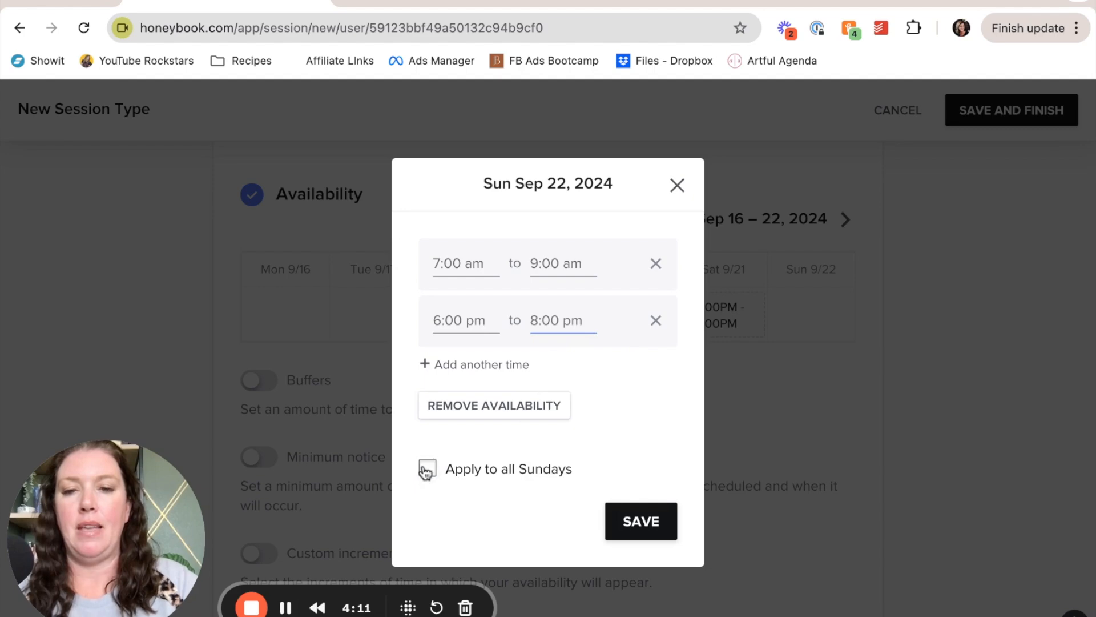
pyautogui.click(641, 522)
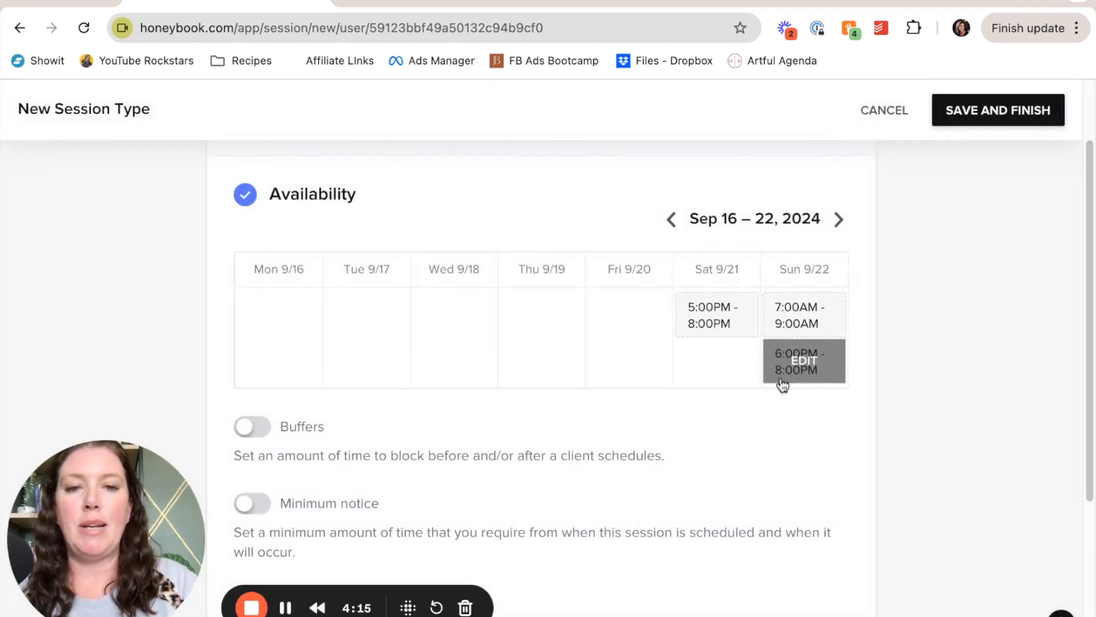
# Step: Try enabling buffers before and after the session
pyautogui.scroll(-2, 600, 445)
pyautogui.click(253, 324)
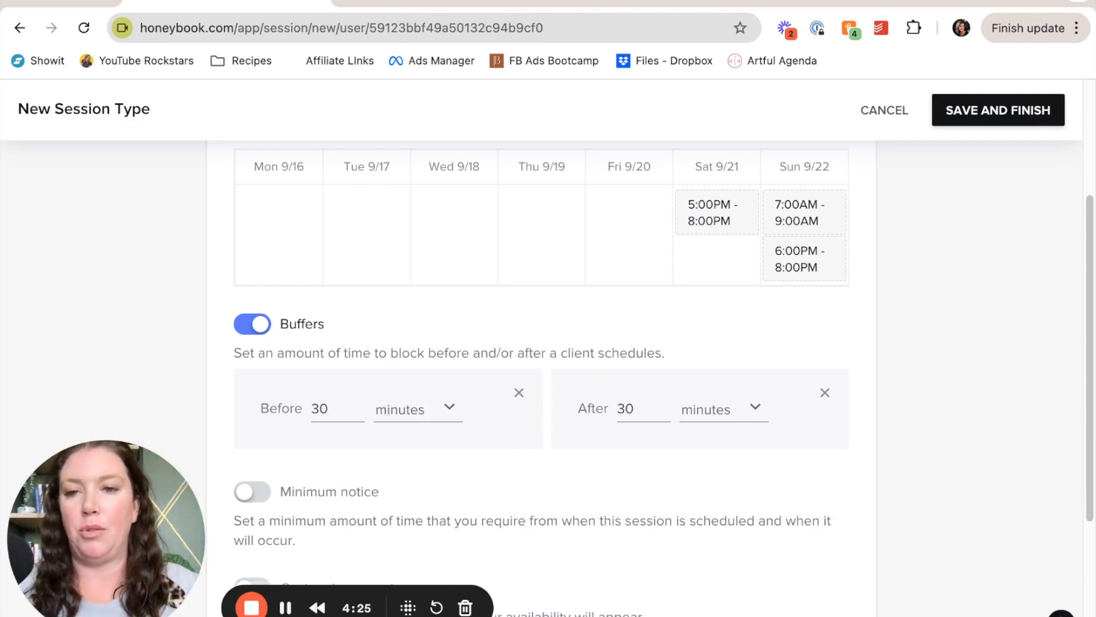
pyautogui.click(251, 324)
# Step: Try requiring a minimum notice of 1 day and enabling custom increments for the session
pyautogui.click(273, 393)
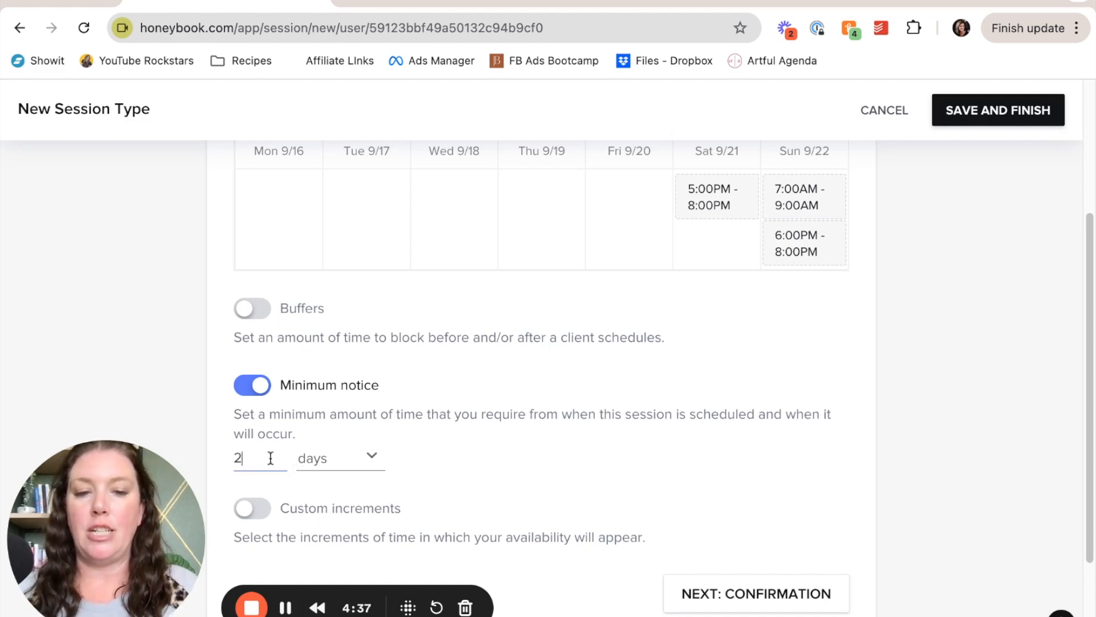
pyautogui.press('BackSpace')
pyautogui.write('1')
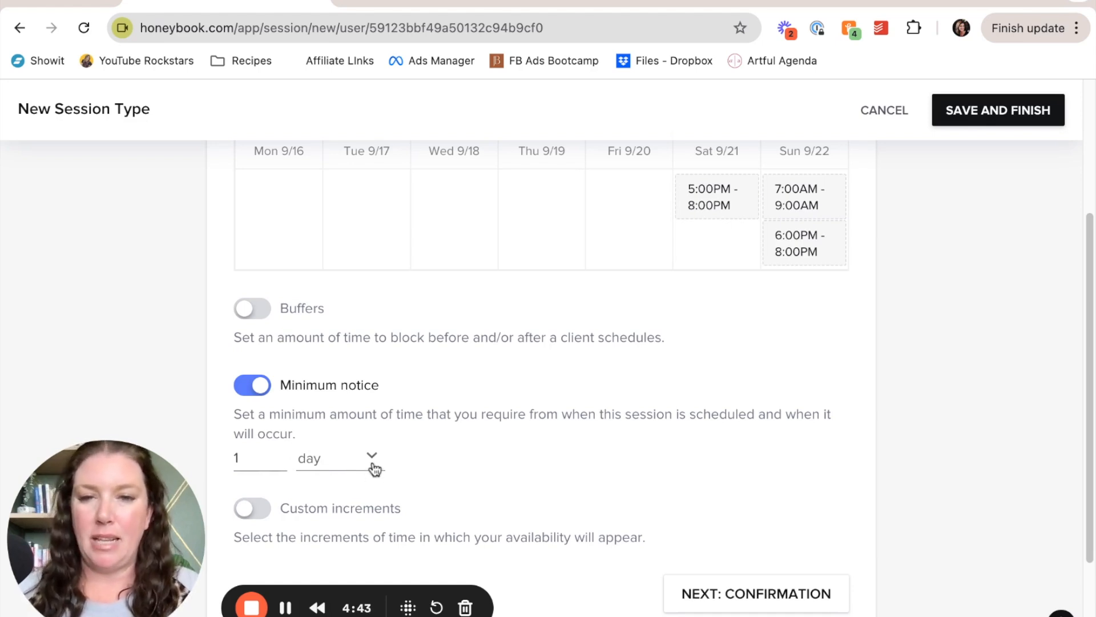
pyautogui.scroll(-2, 371, 428)
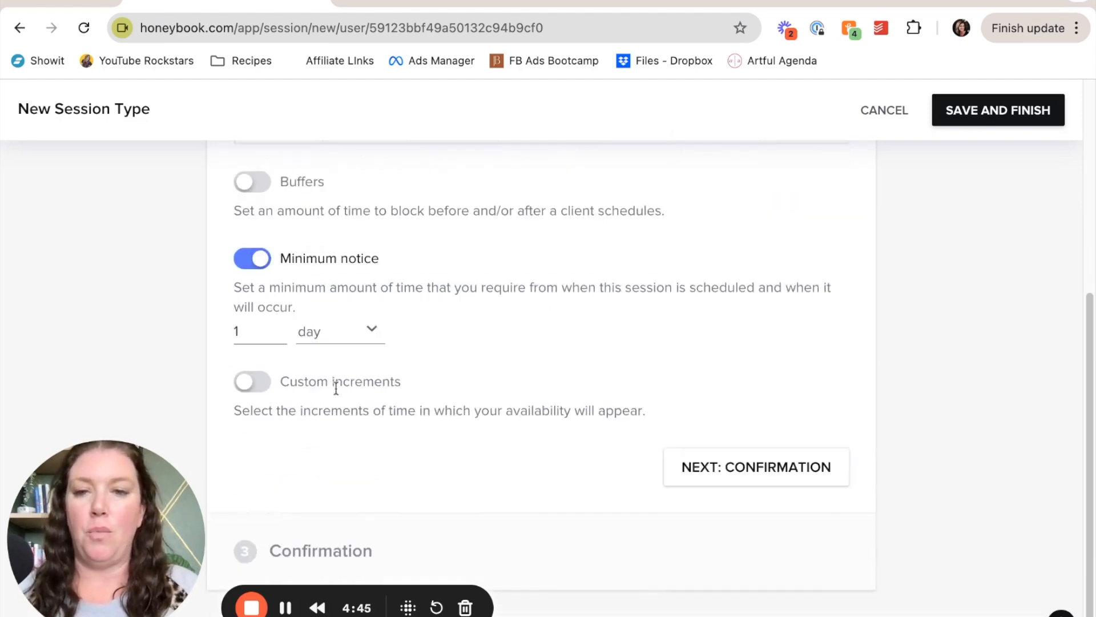
pyautogui.click(261, 254)
pyautogui.click(253, 386)
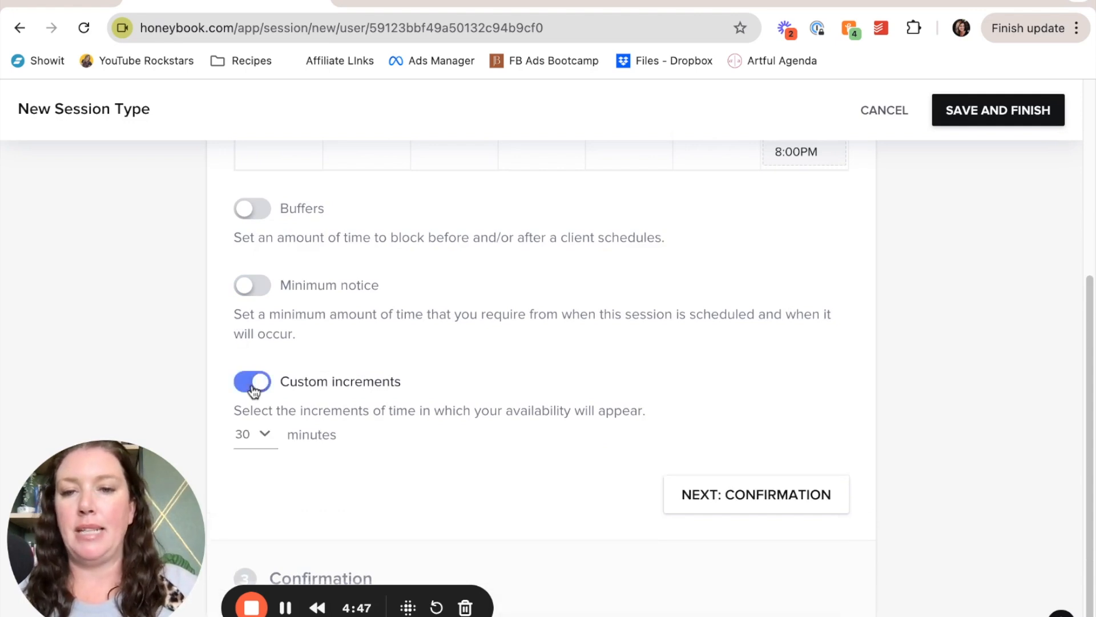
pyautogui.click(254, 388)
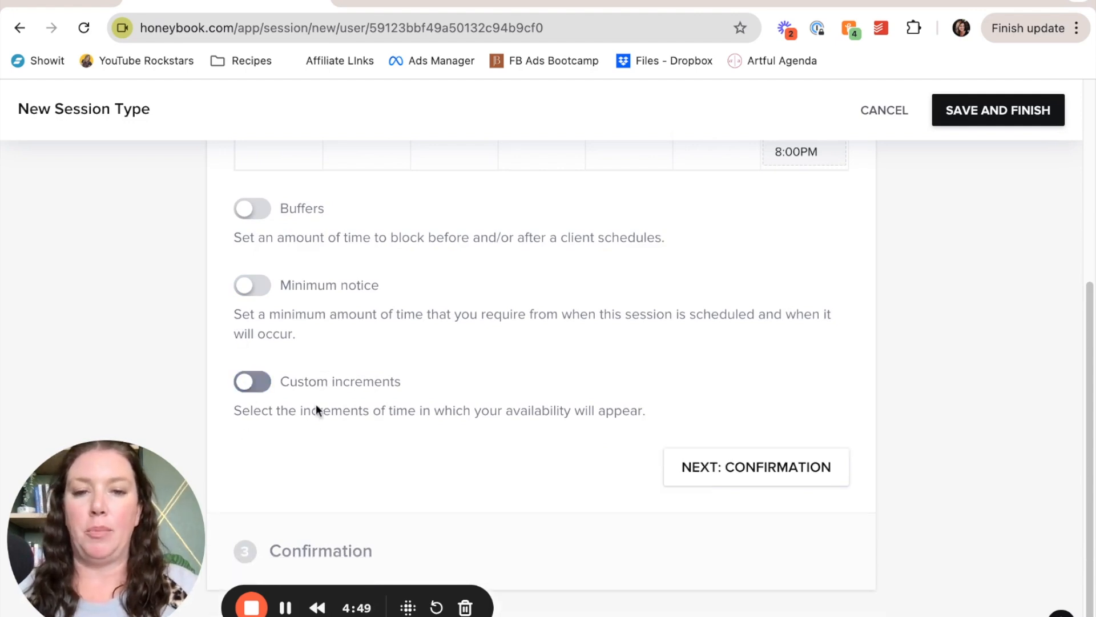
# Step: Continue to the confirmation section and review the confirmation page message and email options
pyautogui.click(770, 472)
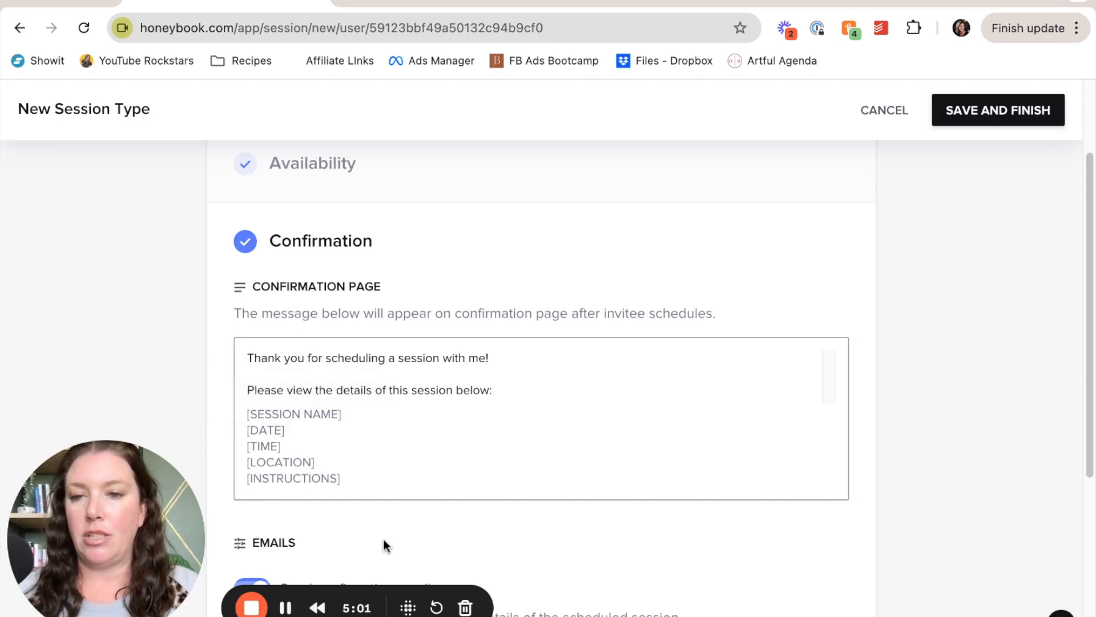
pyautogui.scroll(-4, 384, 539)
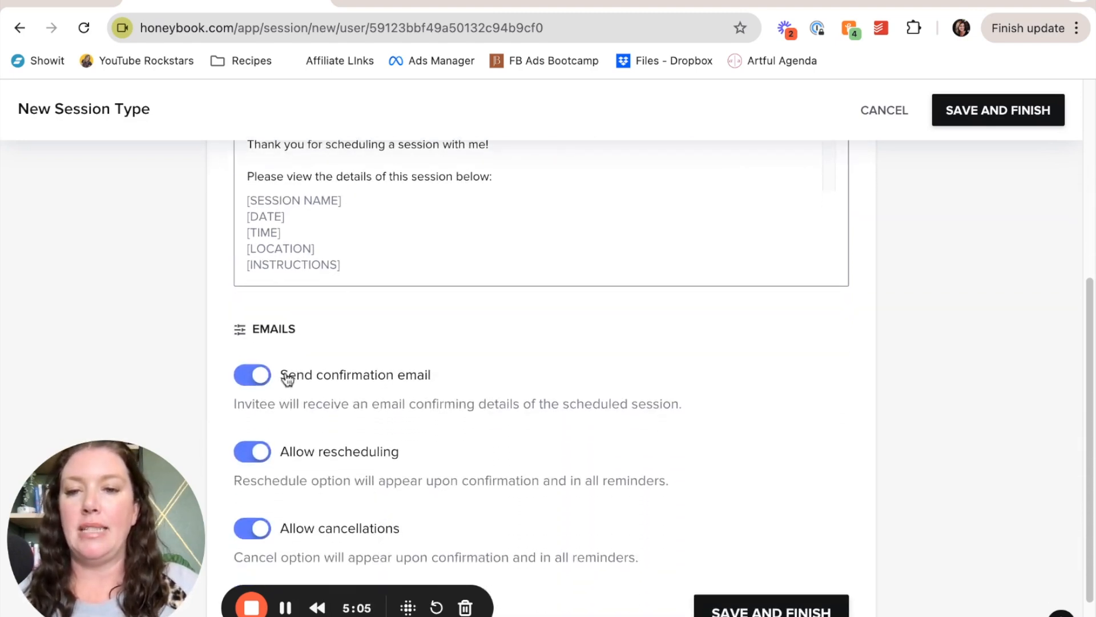
pyautogui.scroll(-2, 287, 376)
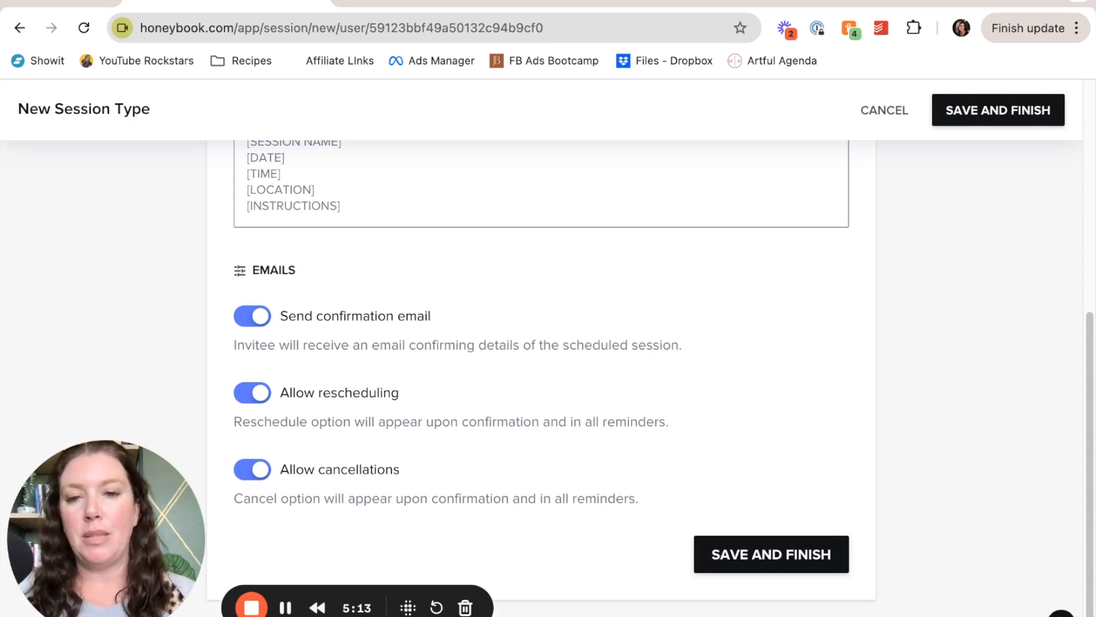
# Step: Disallow cancellations and rescheduling for the session, and save the finished session type
pyautogui.click(252, 468)
pyautogui.click(254, 395)
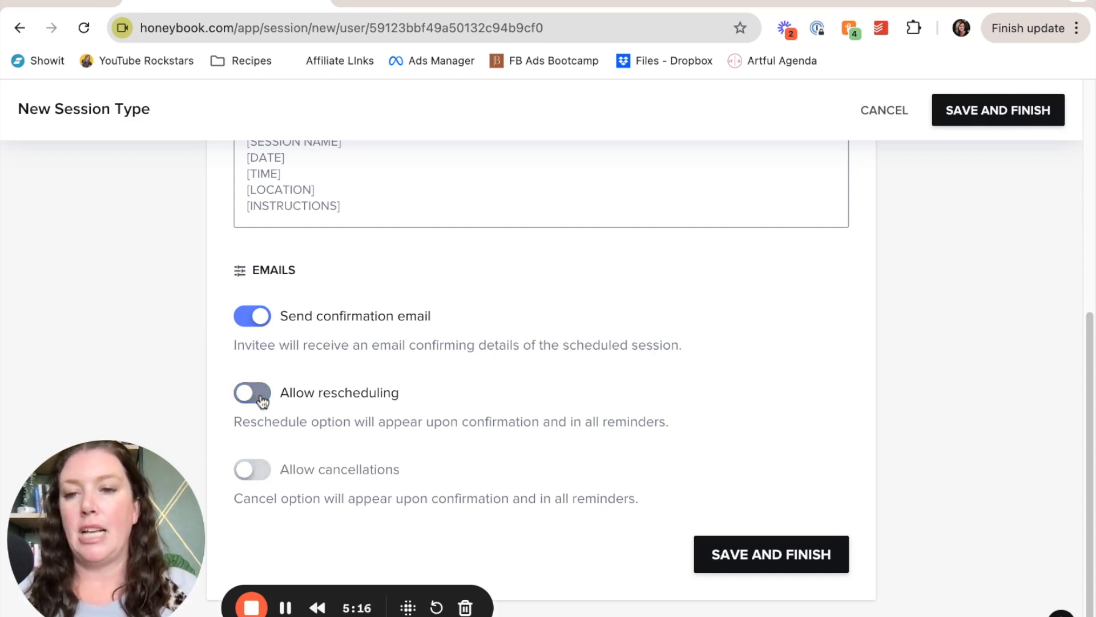
pyautogui.click(785, 558)
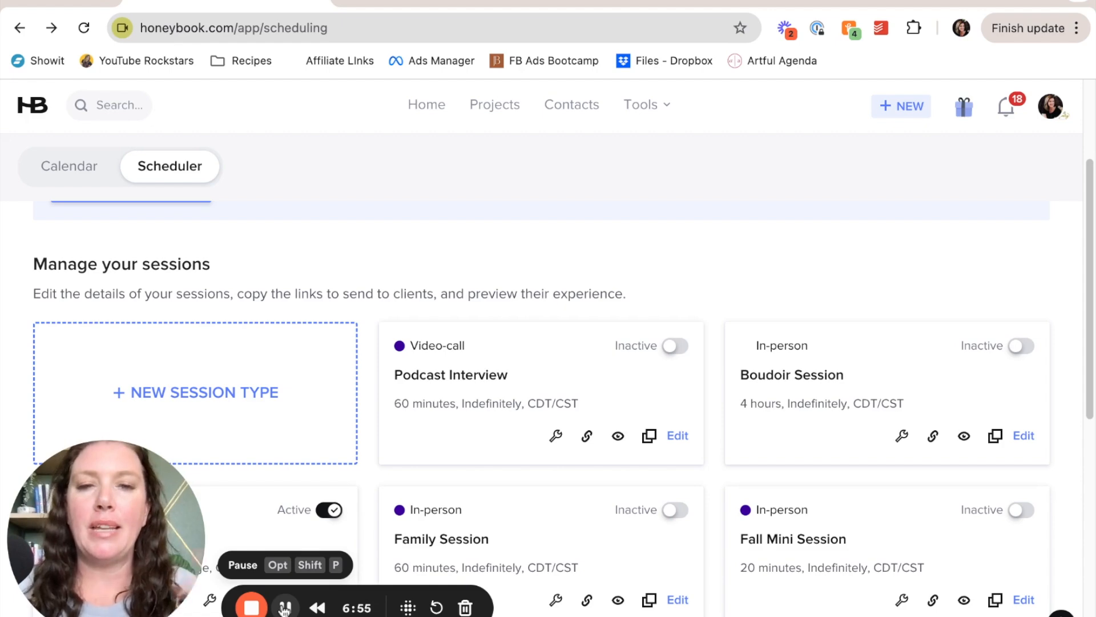
# Step: Preview the client booking page of the Fall Mini Session (September) and try the 7:30 PM and 5:00 PM slots on September 21
pyautogui.scroll(-7, 502, 433)
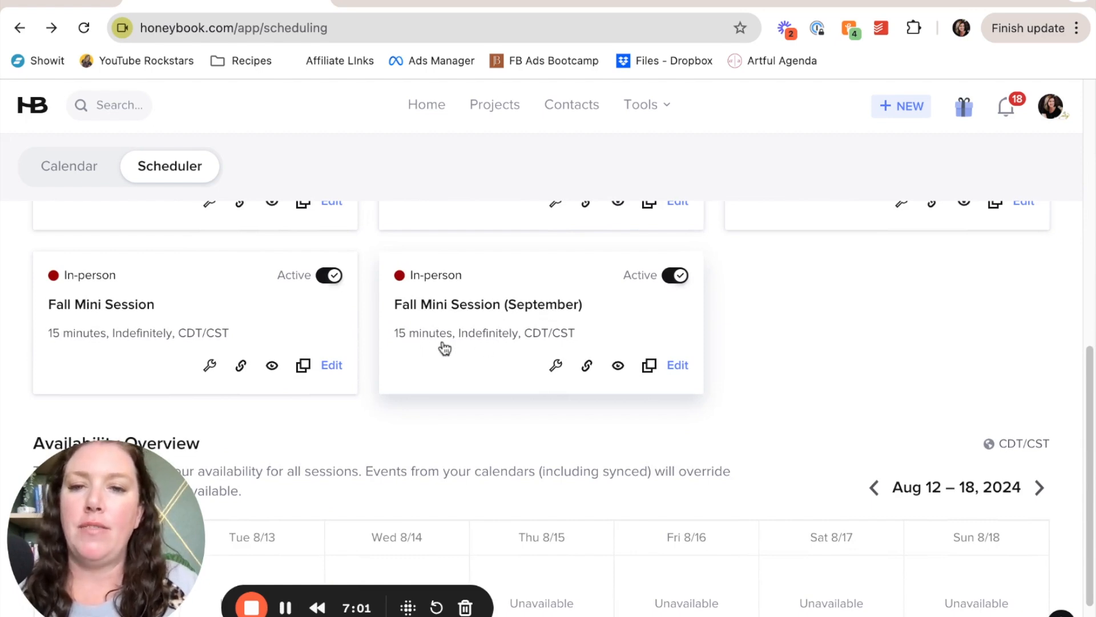
pyautogui.click(618, 368)
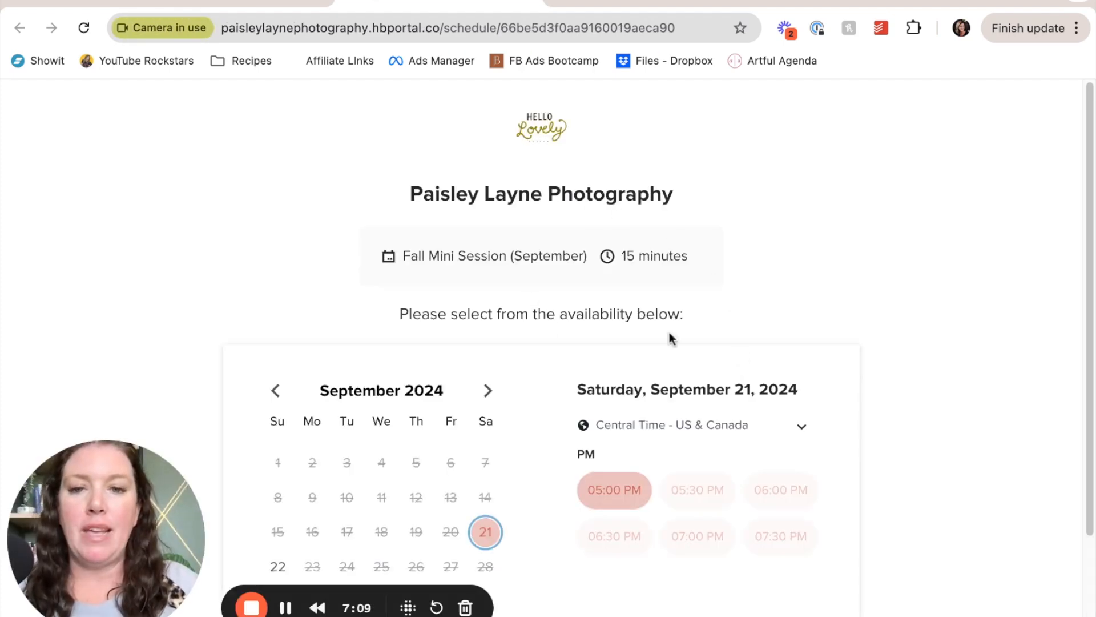
pyautogui.scroll(-1, 790, 372)
pyautogui.scroll(-2, 657, 400)
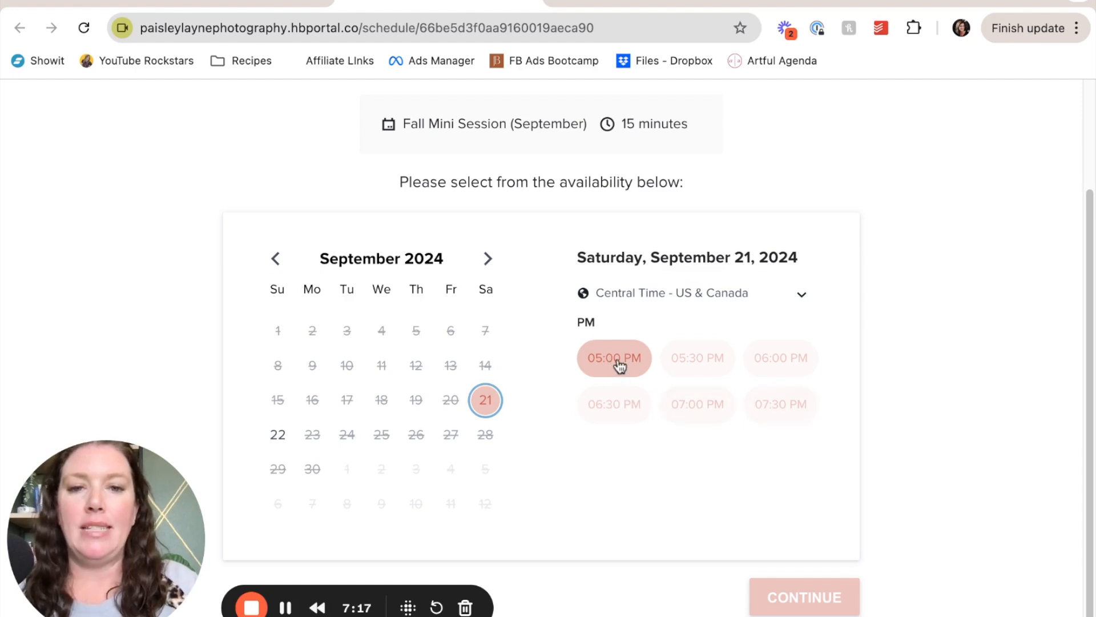
pyautogui.click(721, 366)
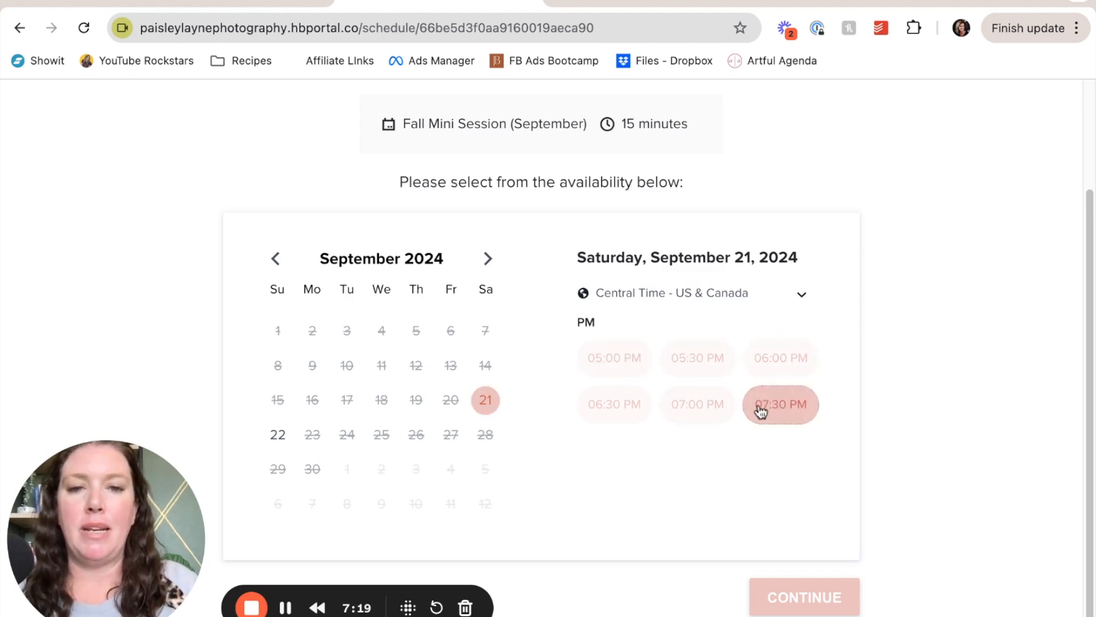
pyautogui.click(607, 361)
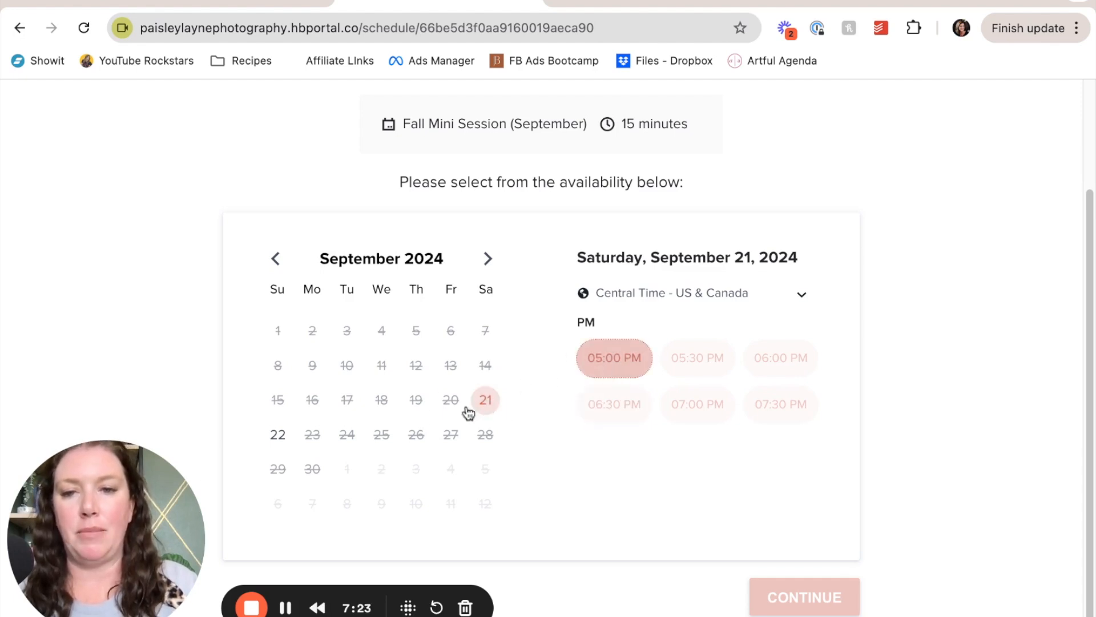
# Step: Select the 7:00 AM slot on Sunday, September 22, 2024 and continue to the contact information form
pyautogui.click(278, 435)
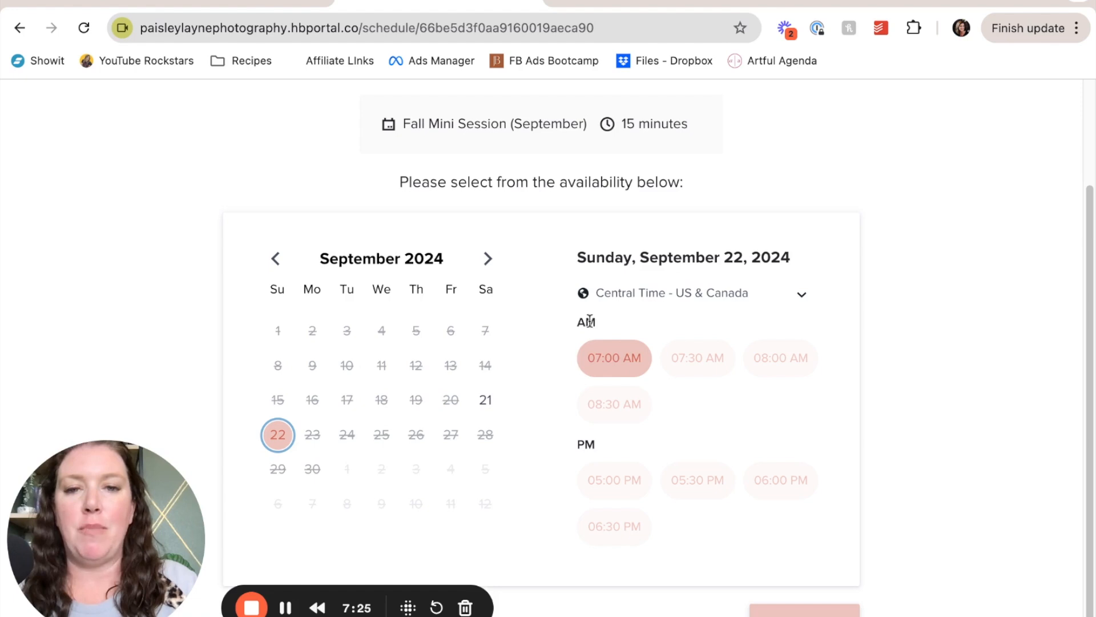
pyautogui.click(637, 370)
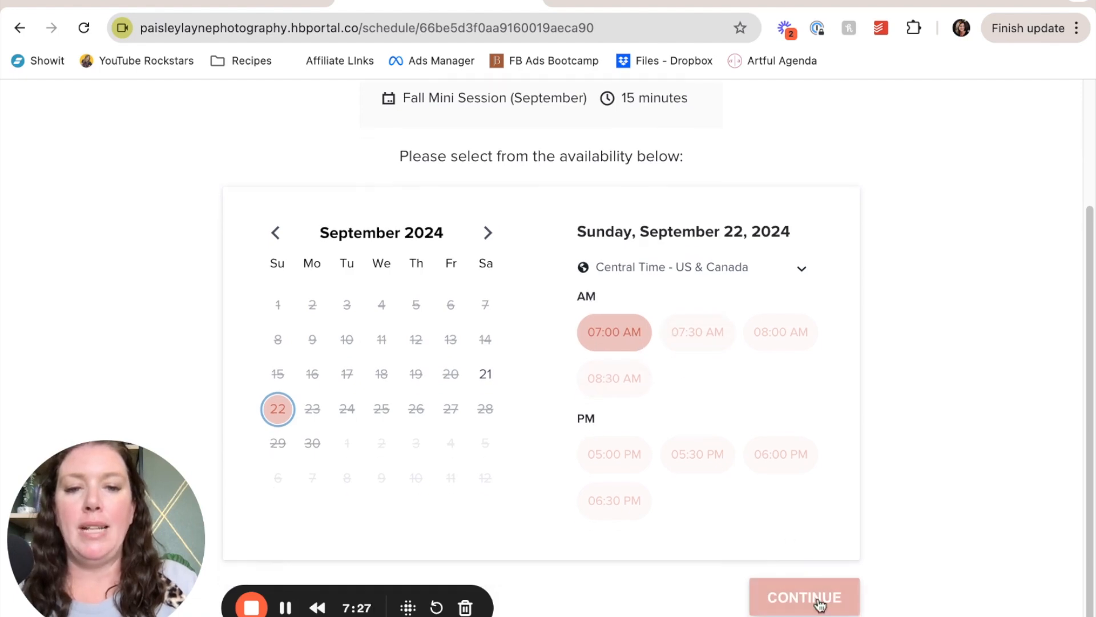
pyautogui.click(811, 596)
# Step: Examine the full name, email, phone number and comments fields of the contact form, and return to the availability calendar
pyautogui.scroll(-1, 473, 328)
pyautogui.click(450, 299)
pyautogui.click(439, 368)
pyautogui.click(409, 426)
pyautogui.scroll(-3, 482, 391)
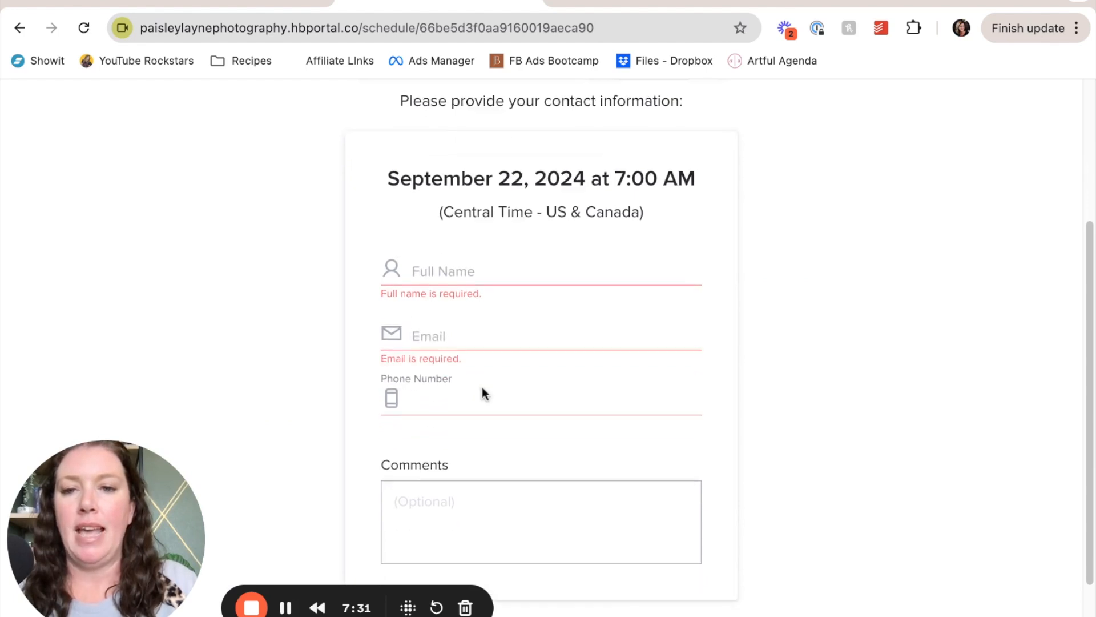
pyautogui.click(455, 406)
pyautogui.scroll(5, 598, 470)
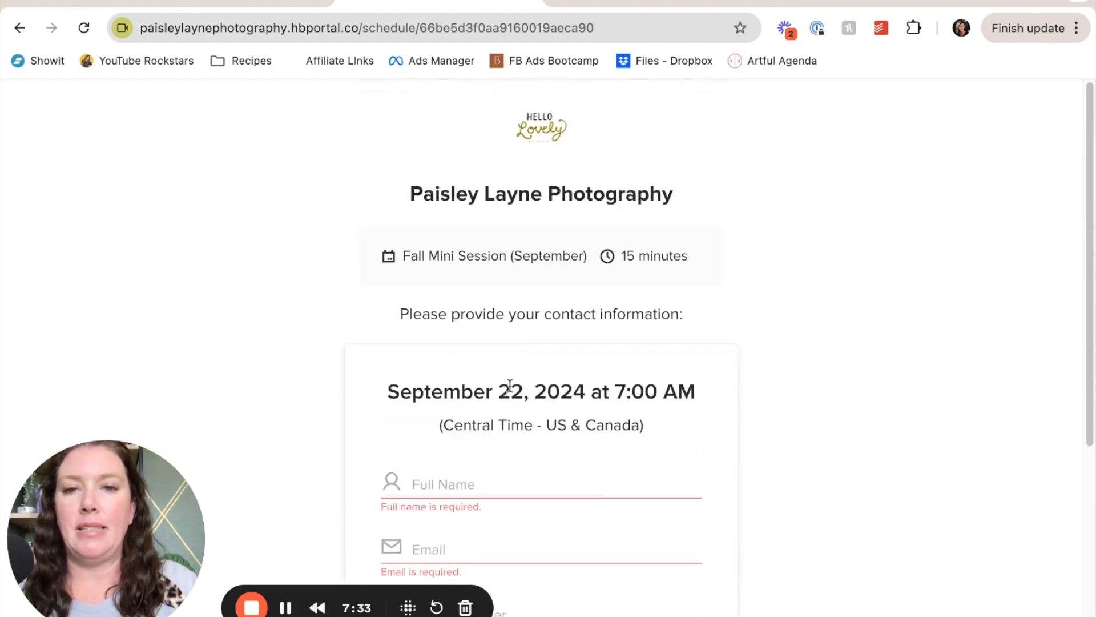
pyautogui.scroll(-3, 536, 383)
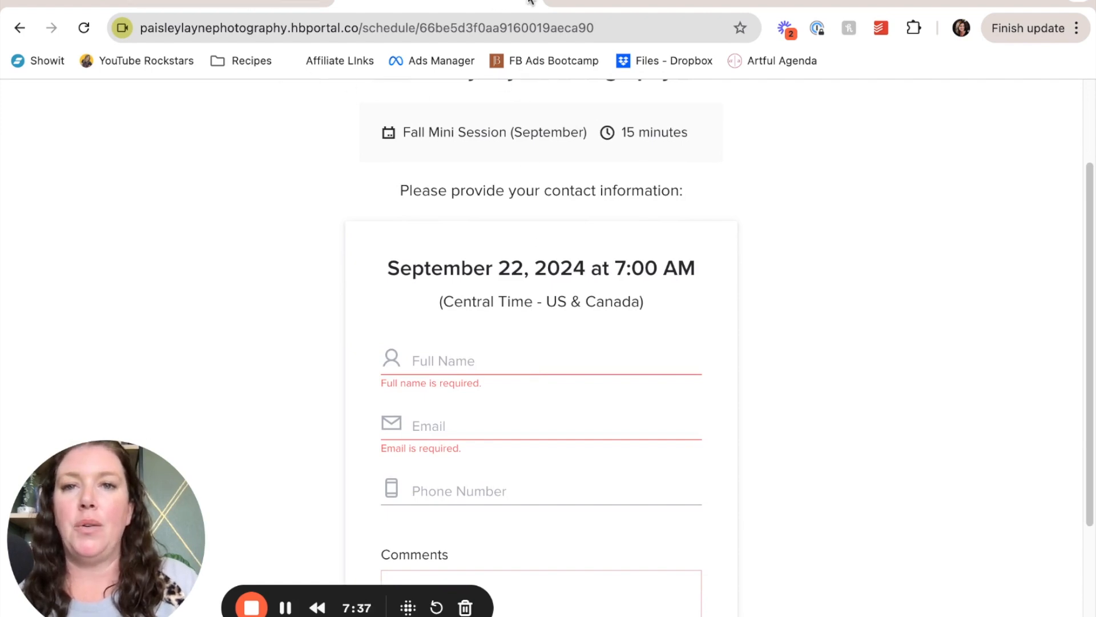
pyautogui.click(19, 27)
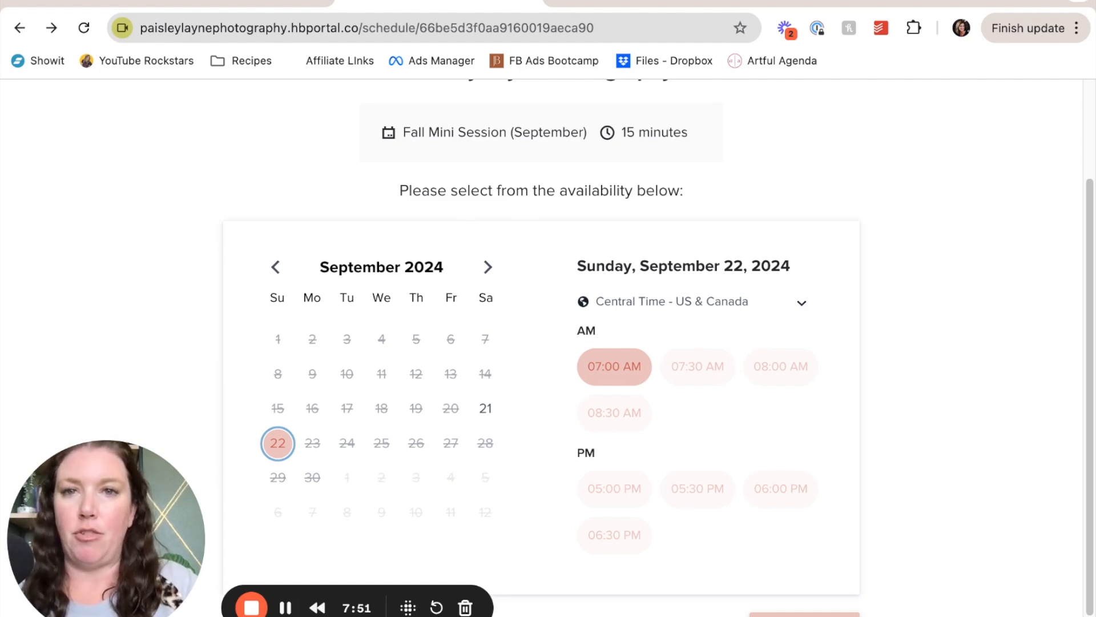
# Step: Switch back to the HoneyBook account and open the My Templates page
pyautogui.click(499, 9)
pyautogui.click(656, 104)
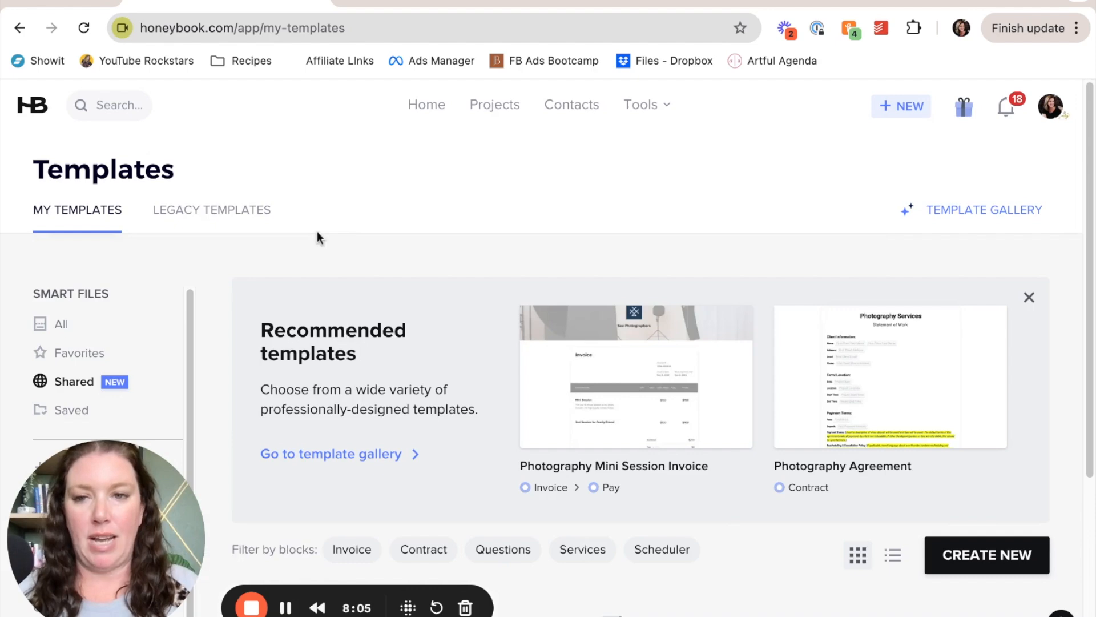
pyautogui.scroll(-3, 325, 252)
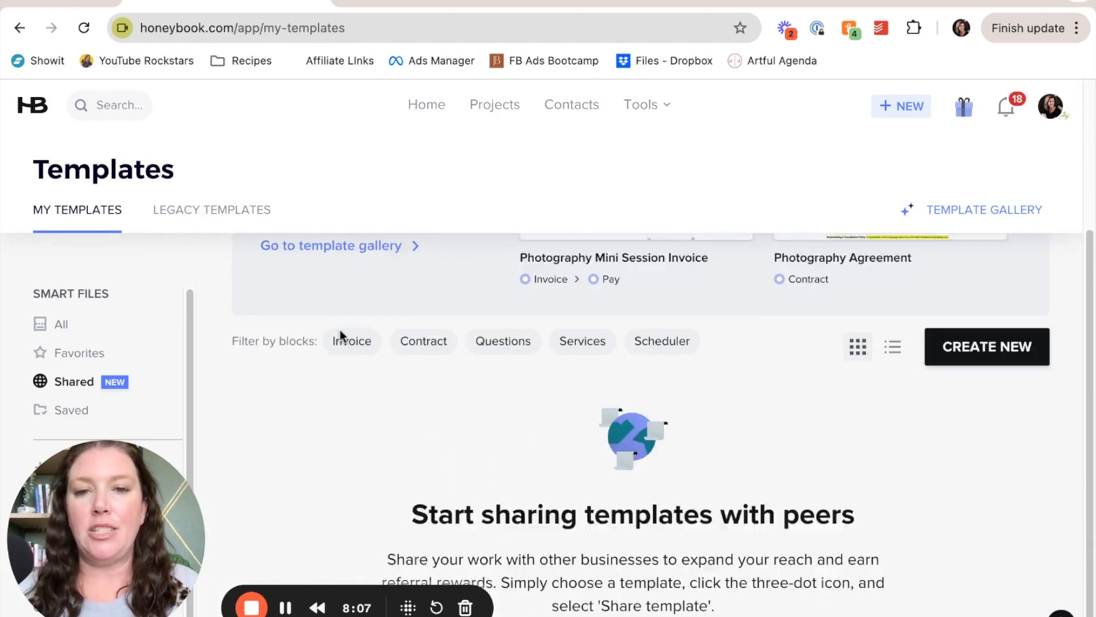
pyautogui.scroll(3, 341, 335)
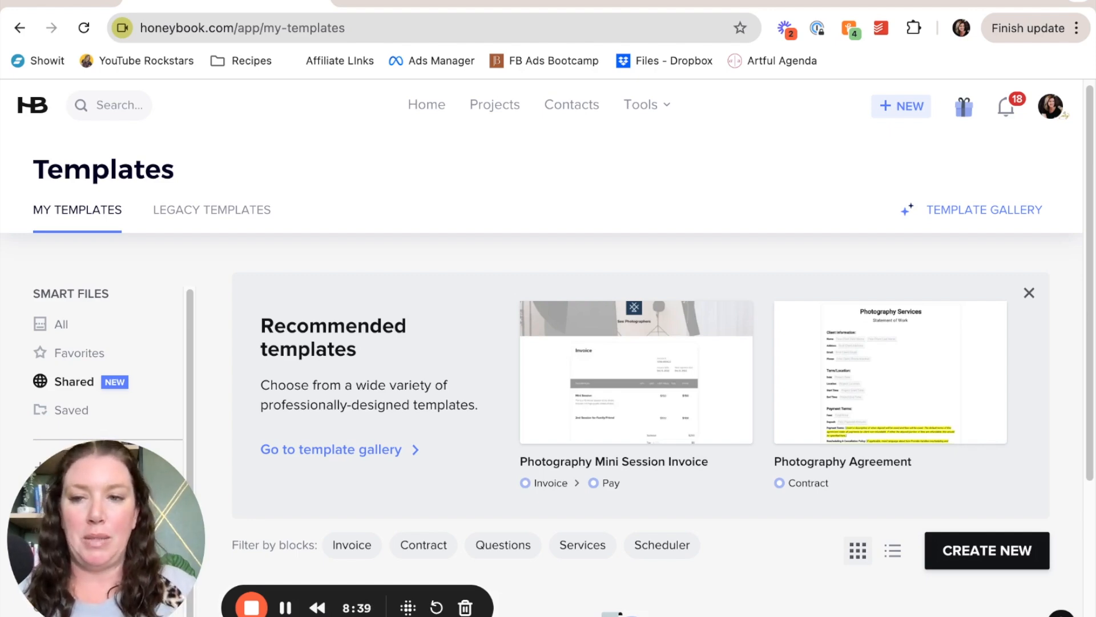
# Step: Open the template gallery and look through the available templates, including those recommended for photographers
pyautogui.click(959, 212)
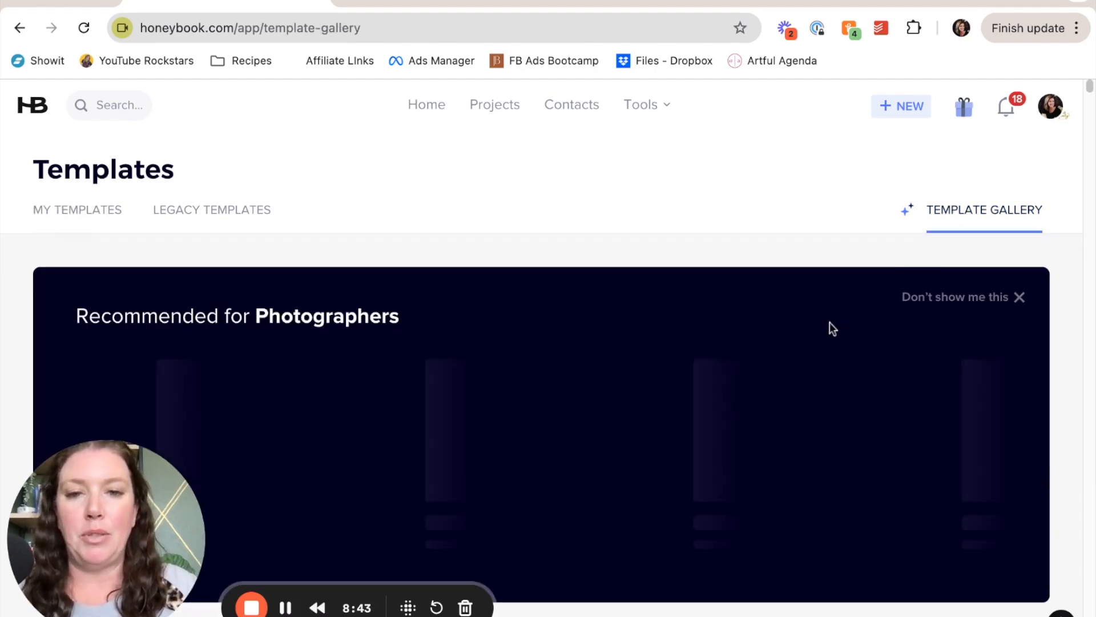
pyautogui.scroll(-3, 595, 361)
pyautogui.scroll(-1, 613, 349)
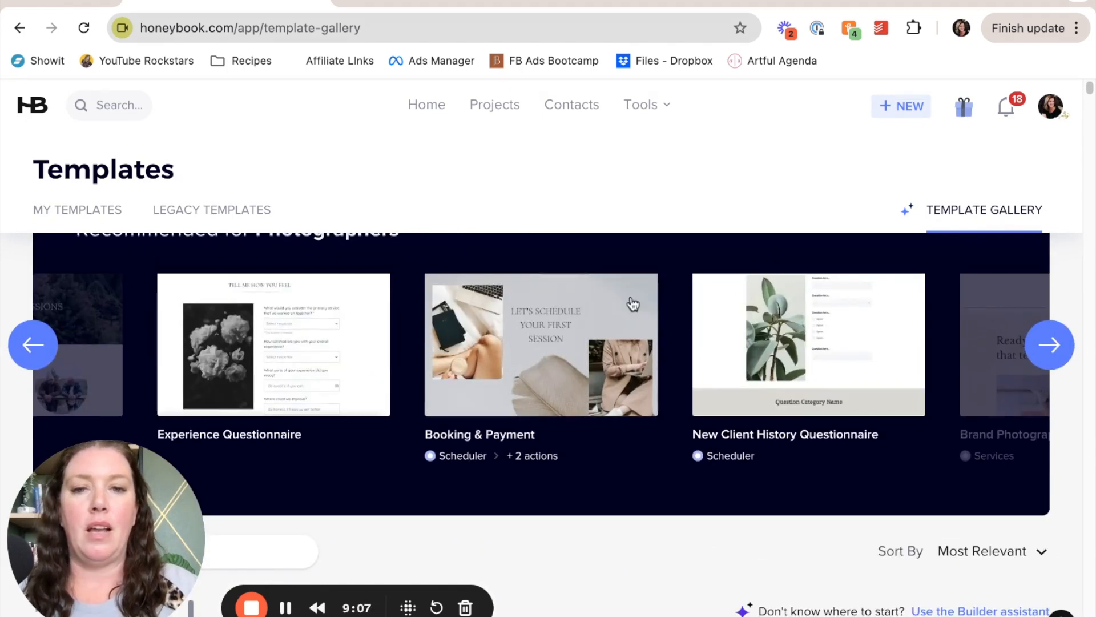
pyautogui.scroll(-6, 918, 404)
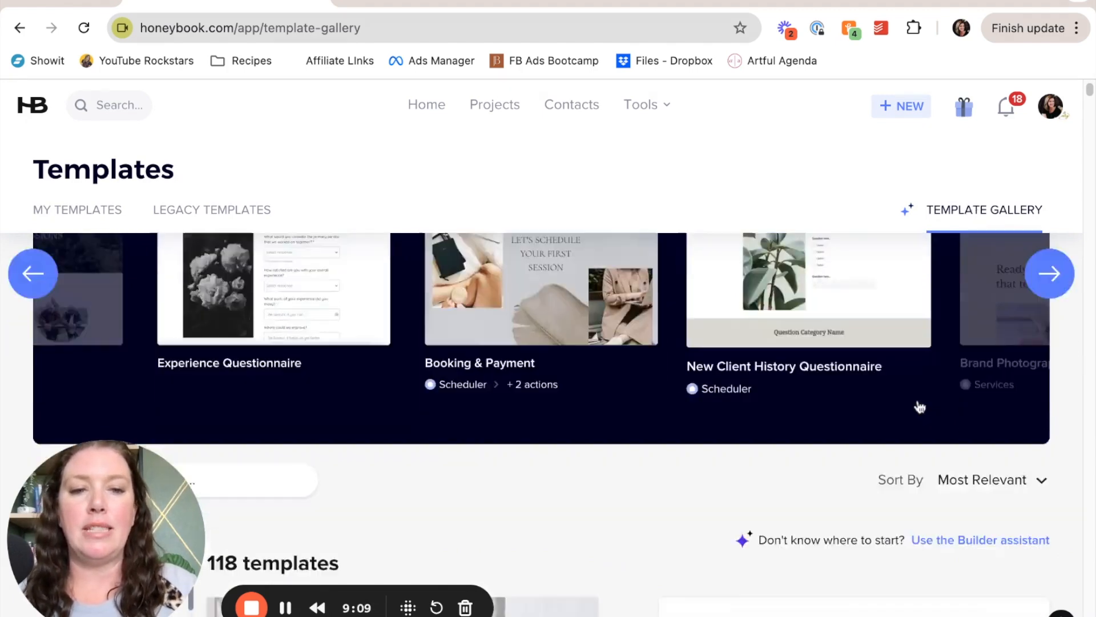
pyautogui.scroll(-10, 580, 386)
pyautogui.scroll(15, 588, 392)
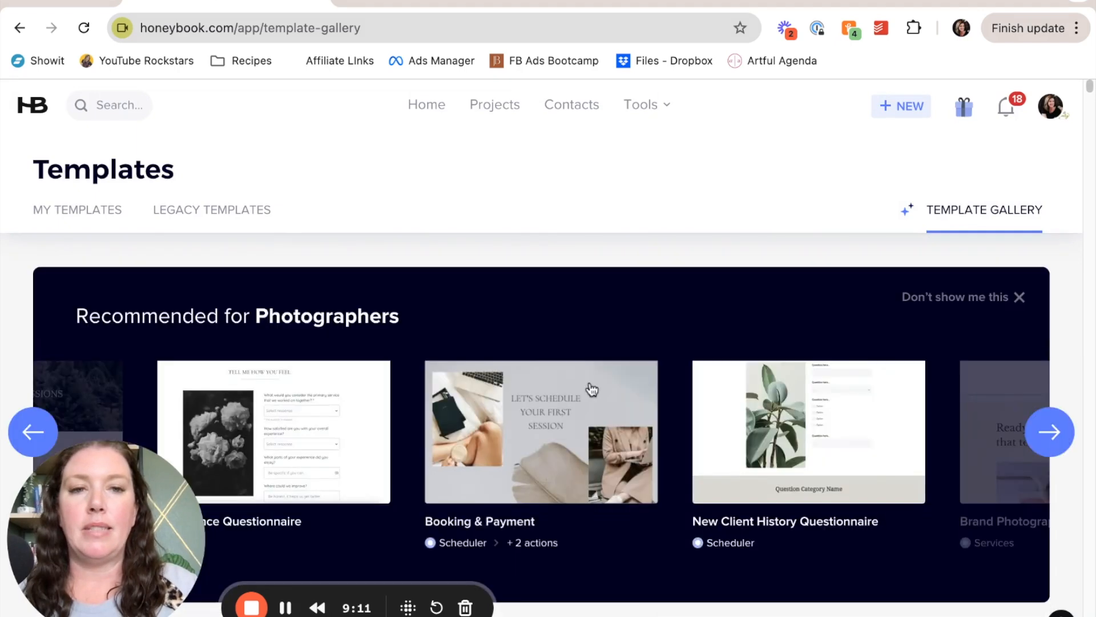
# Step: Preview the recommended Brand Photography Pricing Guide template and look through its welcome page
pyautogui.click(1052, 432)
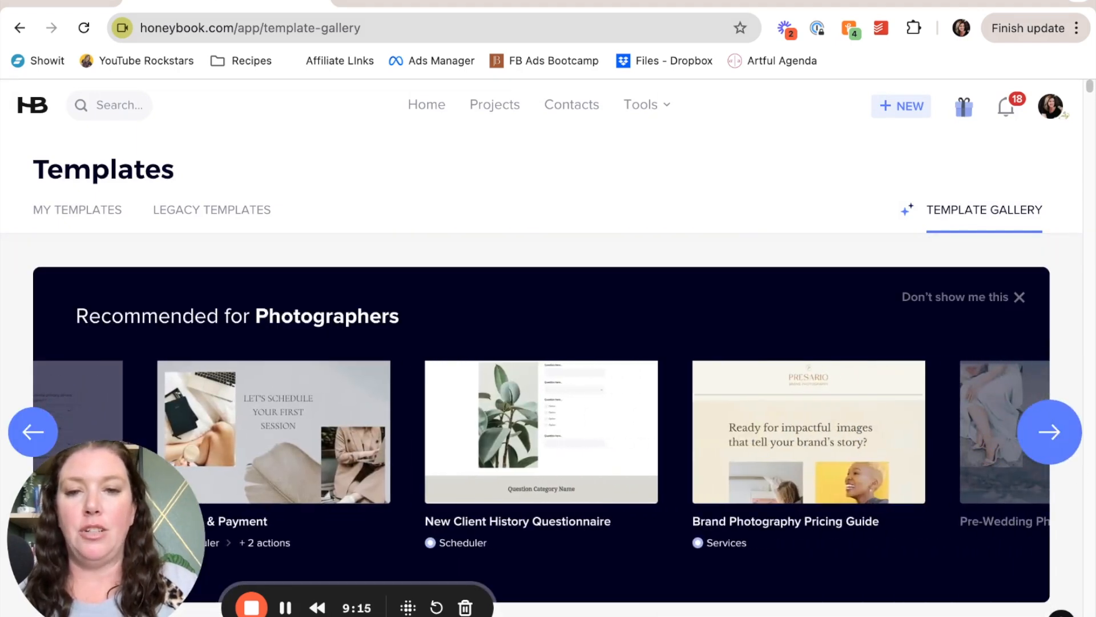
pyautogui.click(1049, 432)
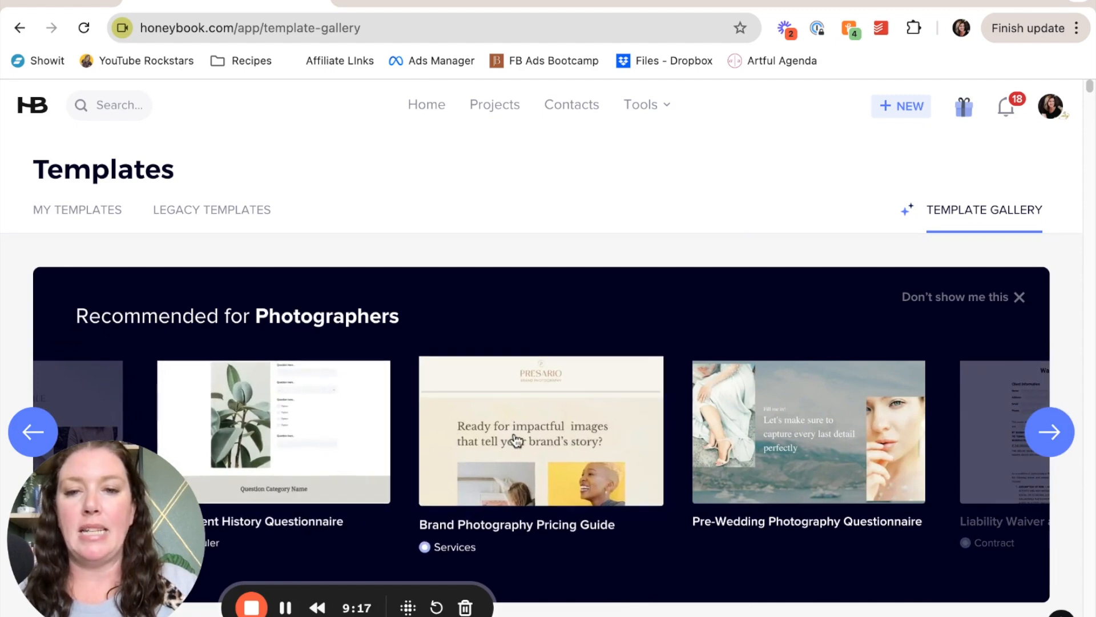
pyautogui.click(517, 440)
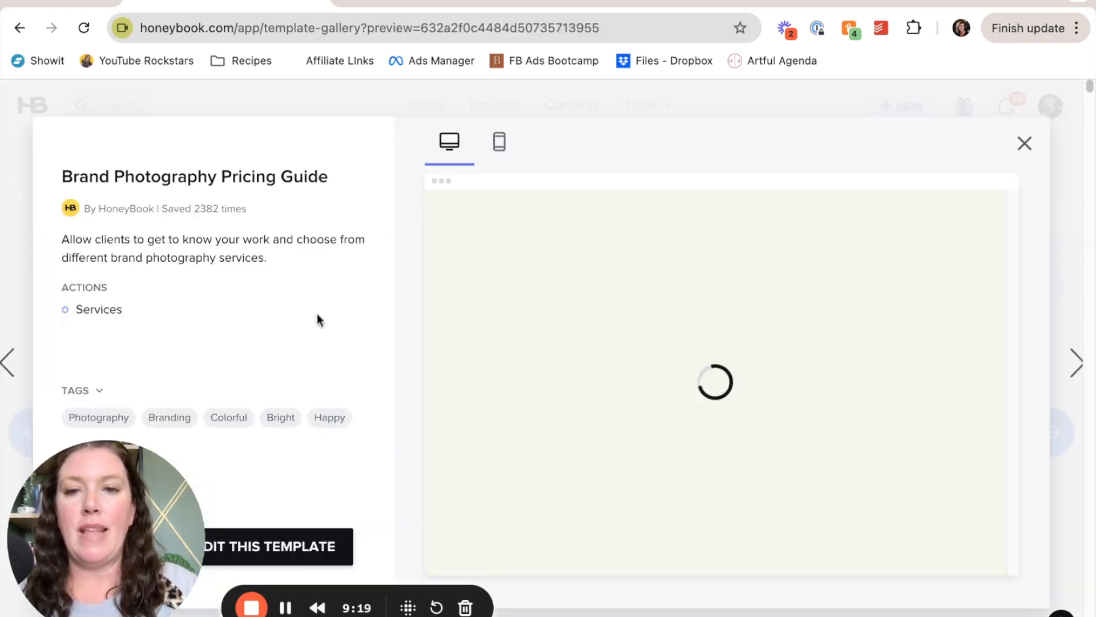
pyautogui.scroll(-15, 687, 350)
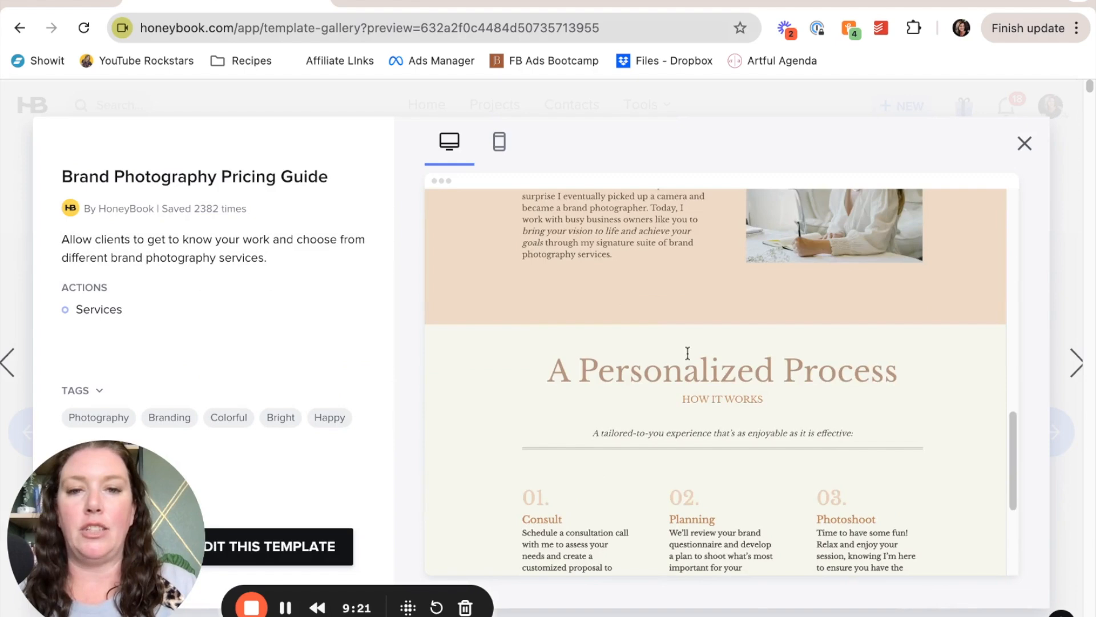
pyautogui.scroll(15, 687, 355)
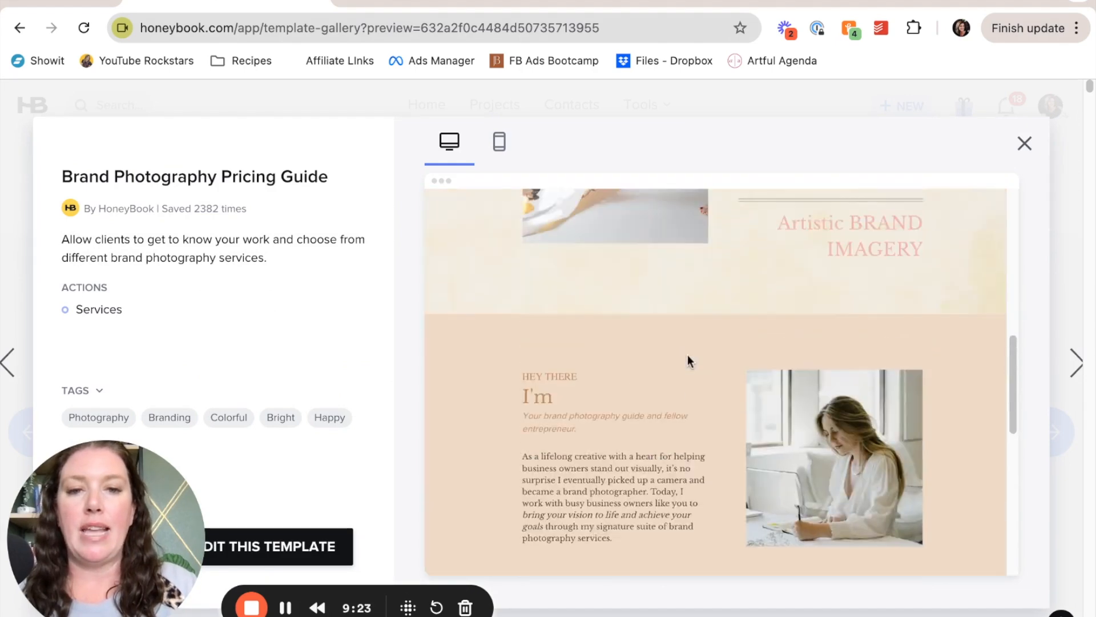
pyautogui.scroll(1, 688, 360)
# Step: View the services page of the Brand Photography Pricing Guide preview and mark interest in one of its packages
pyautogui.click(959, 211)
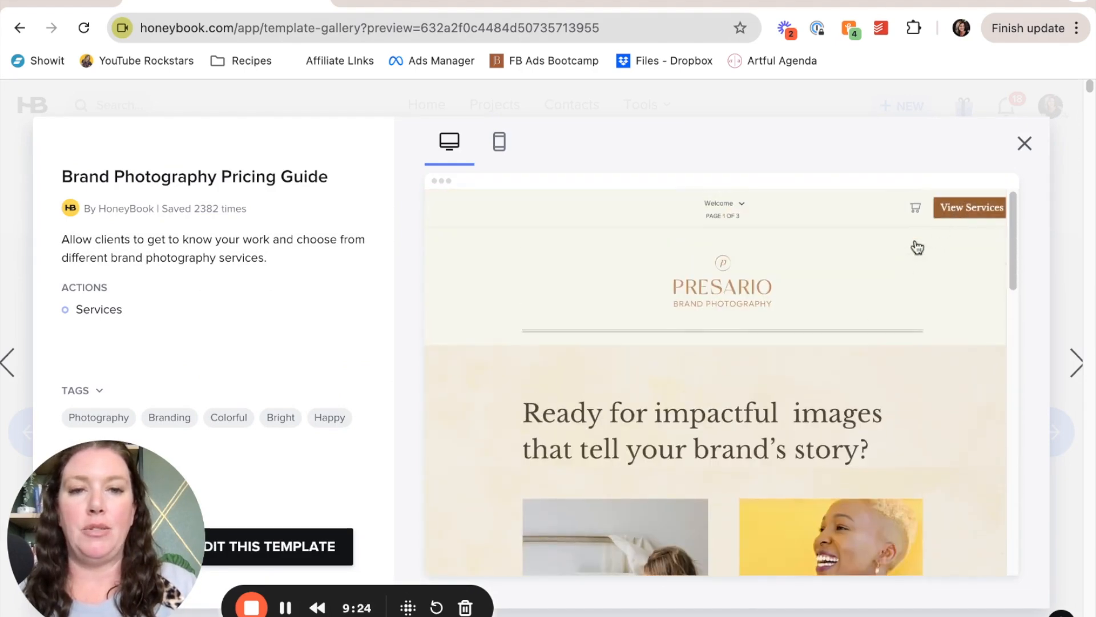
pyautogui.scroll(-10, 760, 373)
pyautogui.scroll(-3, 759, 372)
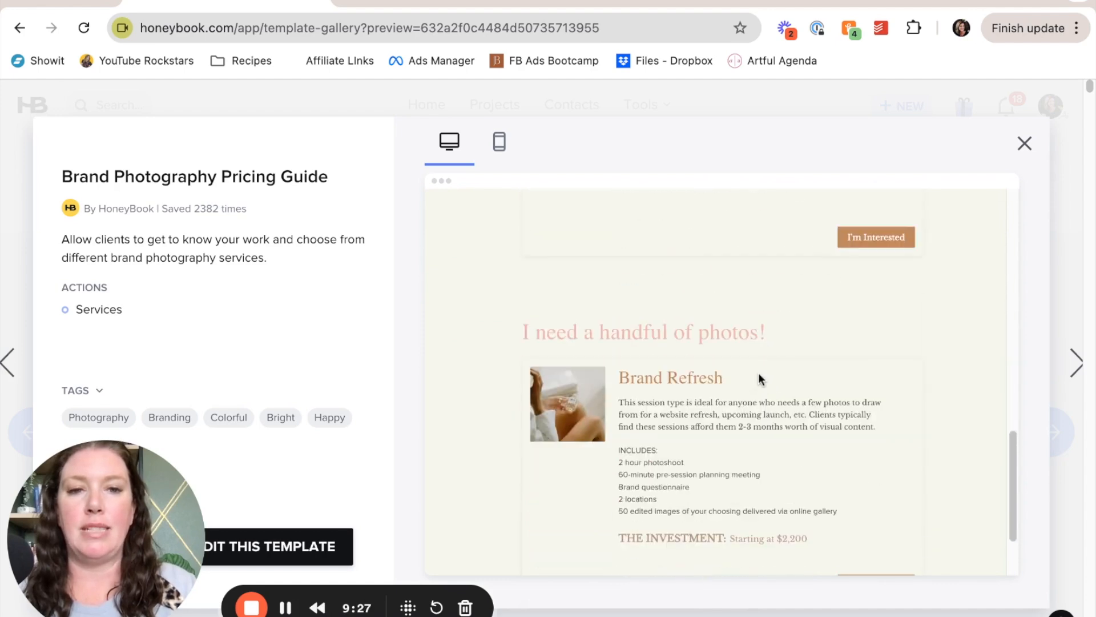
pyautogui.scroll(6, 837, 277)
pyautogui.click(876, 557)
pyautogui.scroll(-6, 809, 450)
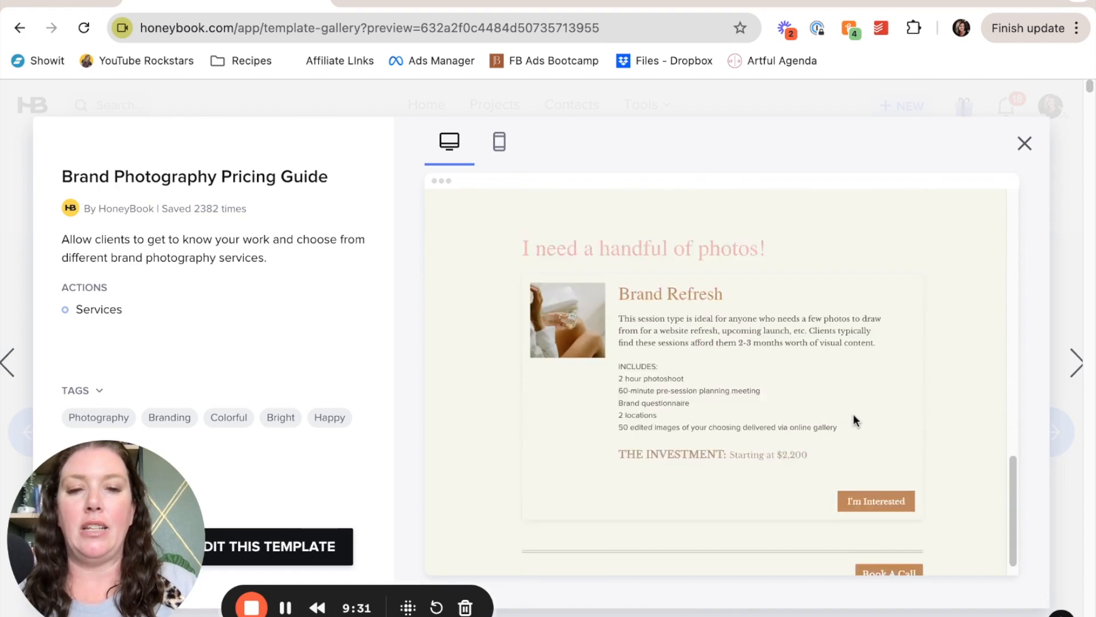
# Step: Open the Book Consultation page in the template preview, check its scheduler block and close the preview
pyautogui.click(894, 557)
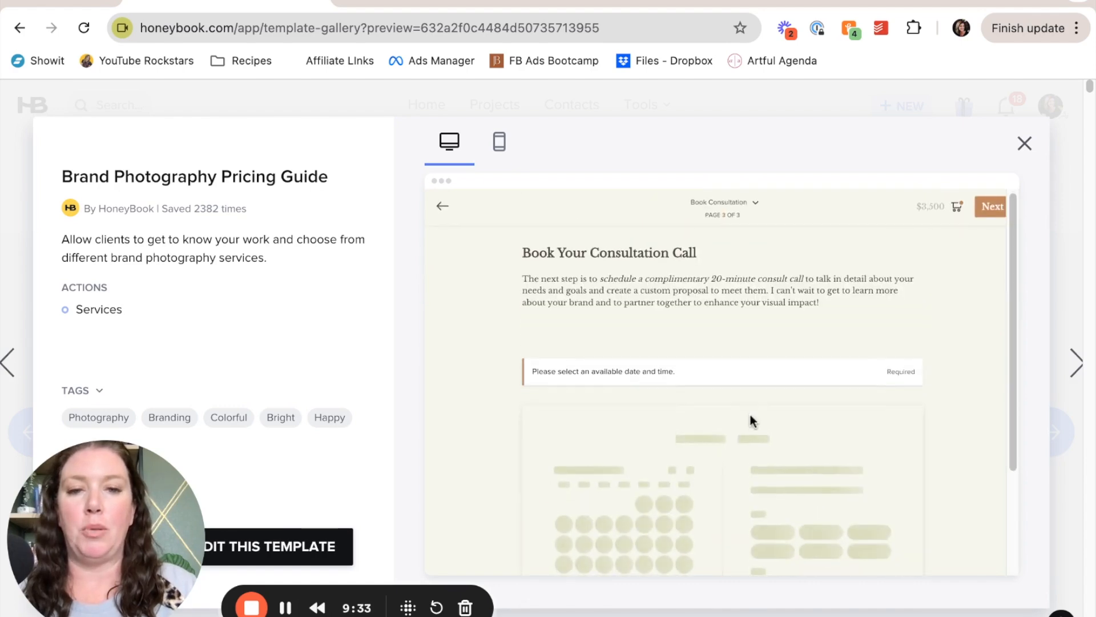
pyautogui.scroll(-2, 771, 410)
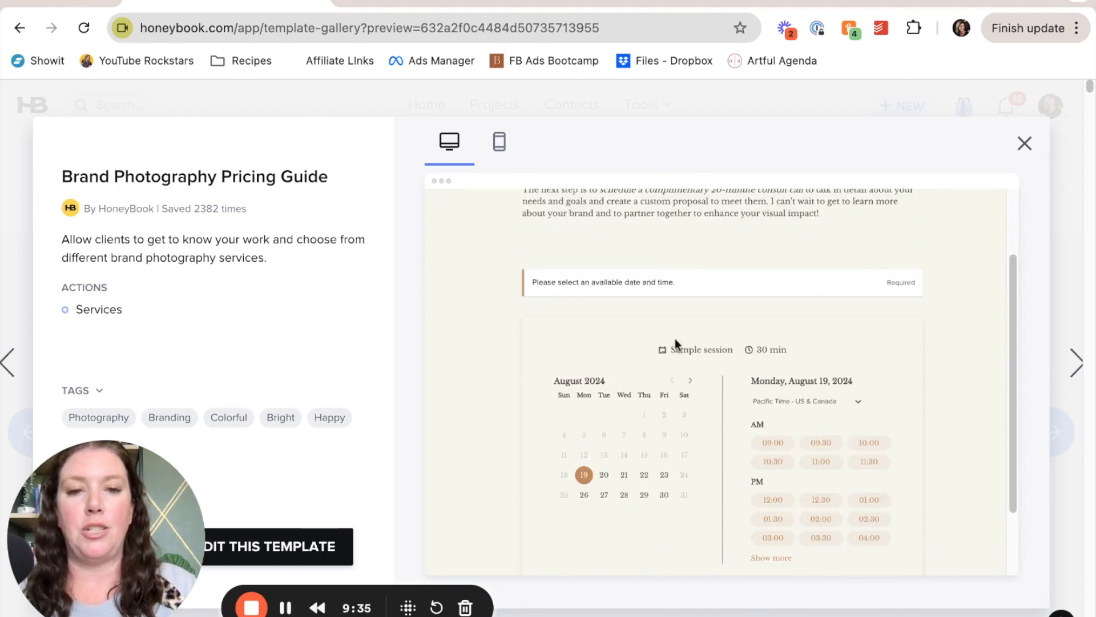
pyautogui.scroll(-2, 764, 402)
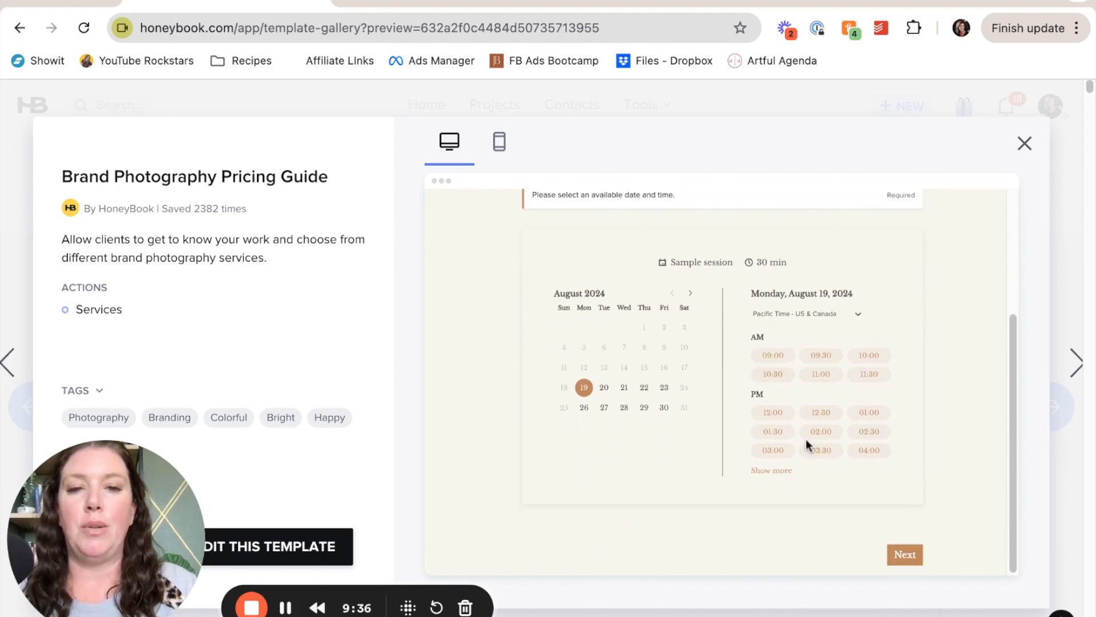
pyautogui.moveTo(908, 557)
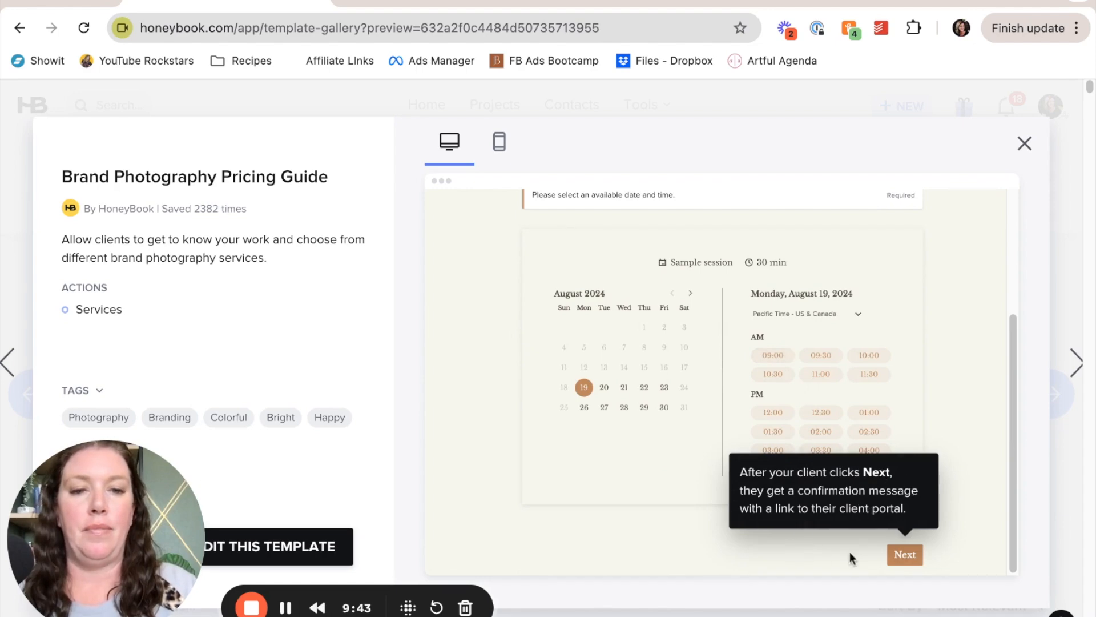
pyautogui.click(1025, 144)
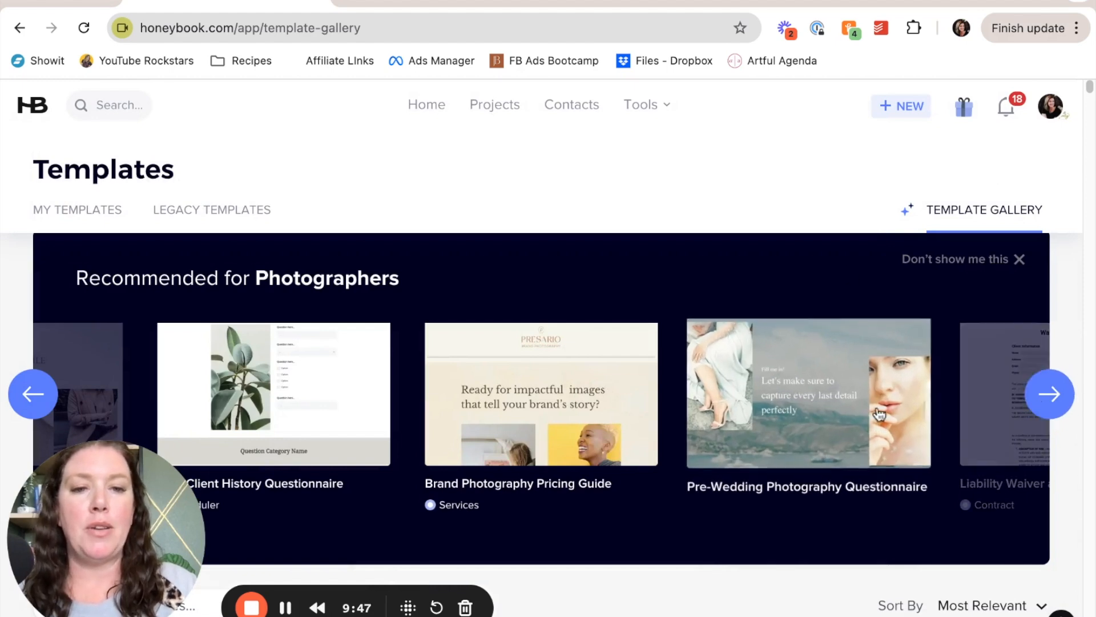
# Step: Find the Mini Session Proposal among the templates recommended for photographers and open its preview
pyautogui.click(1037, 400)
pyautogui.click(1037, 400)
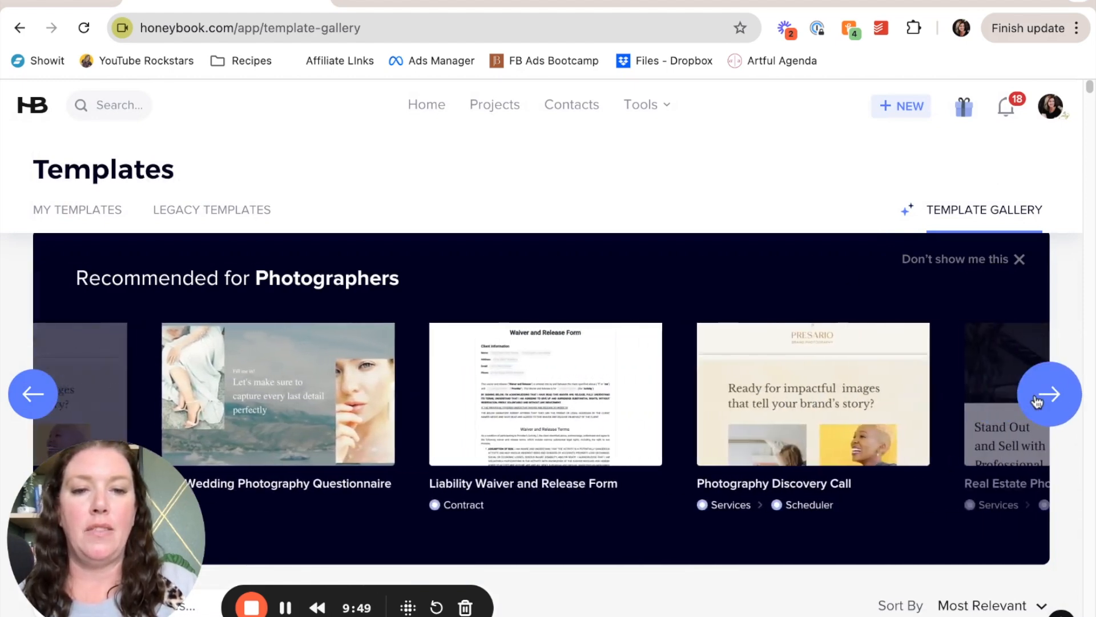
pyautogui.click(1037, 399)
pyautogui.click(1037, 400)
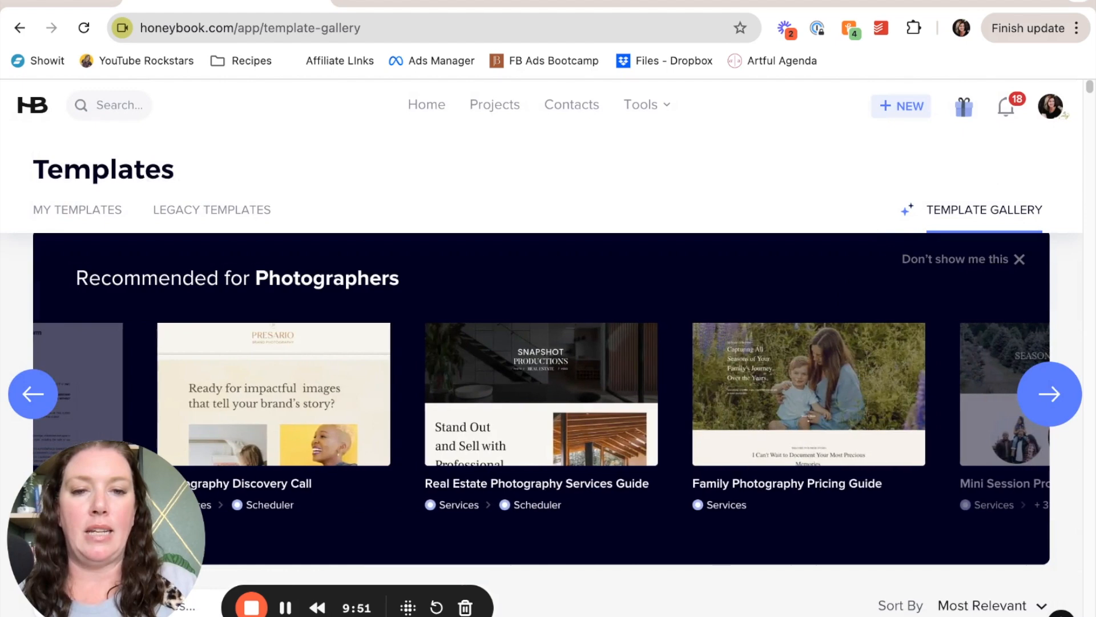
pyautogui.click(1037, 399)
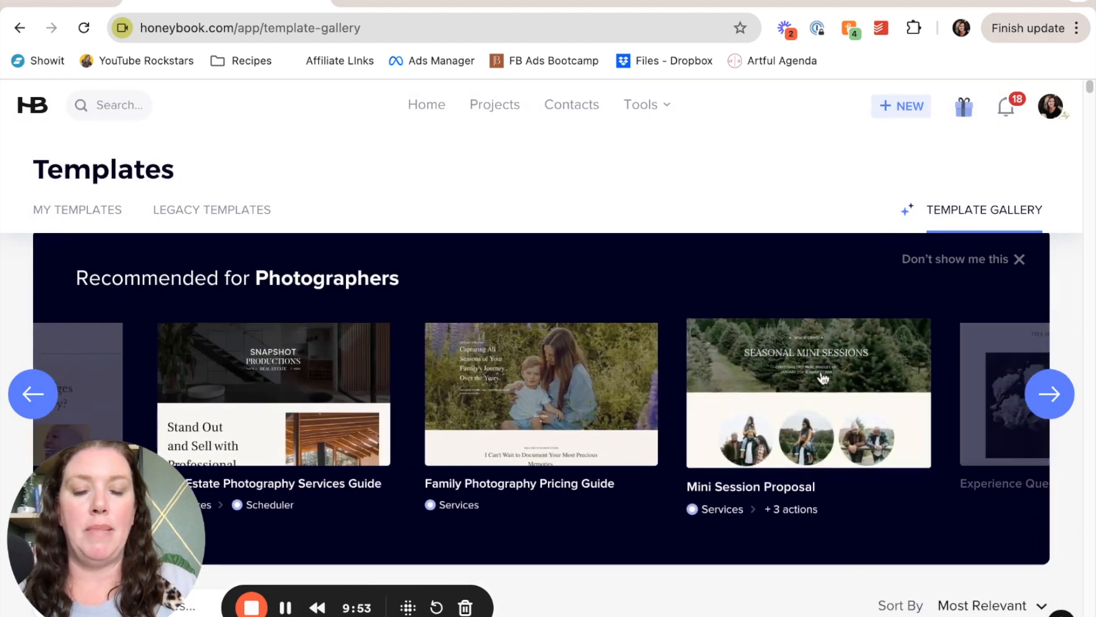
pyautogui.click(823, 378)
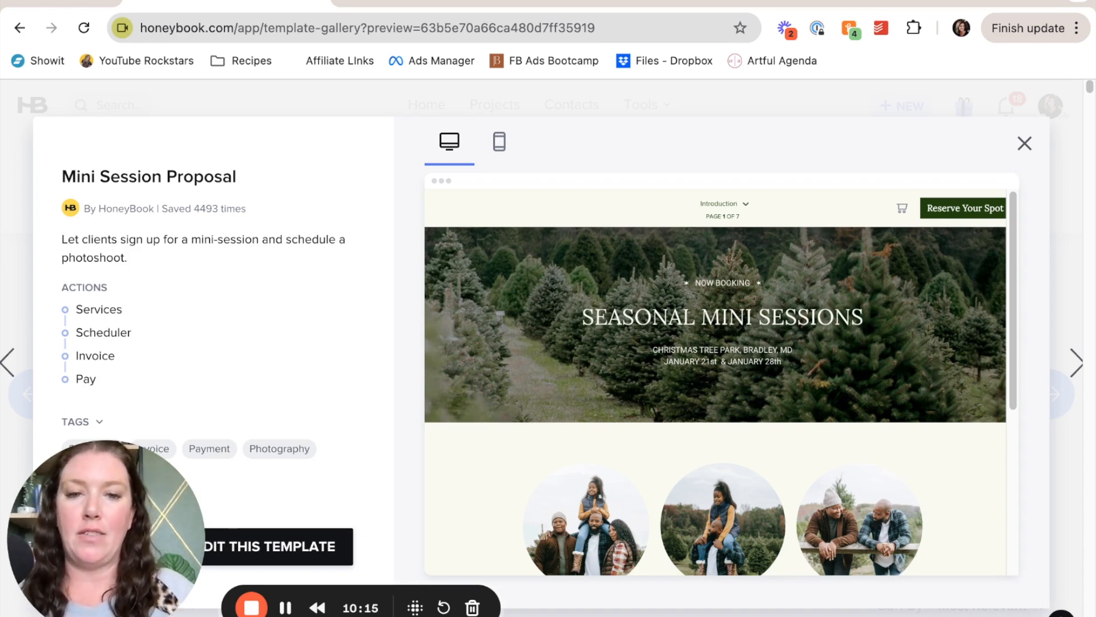
# Step: Look through the introduction page of the Mini Session Proposal preview and continue to reserving a spot
pyautogui.scroll(-5, 911, 300)
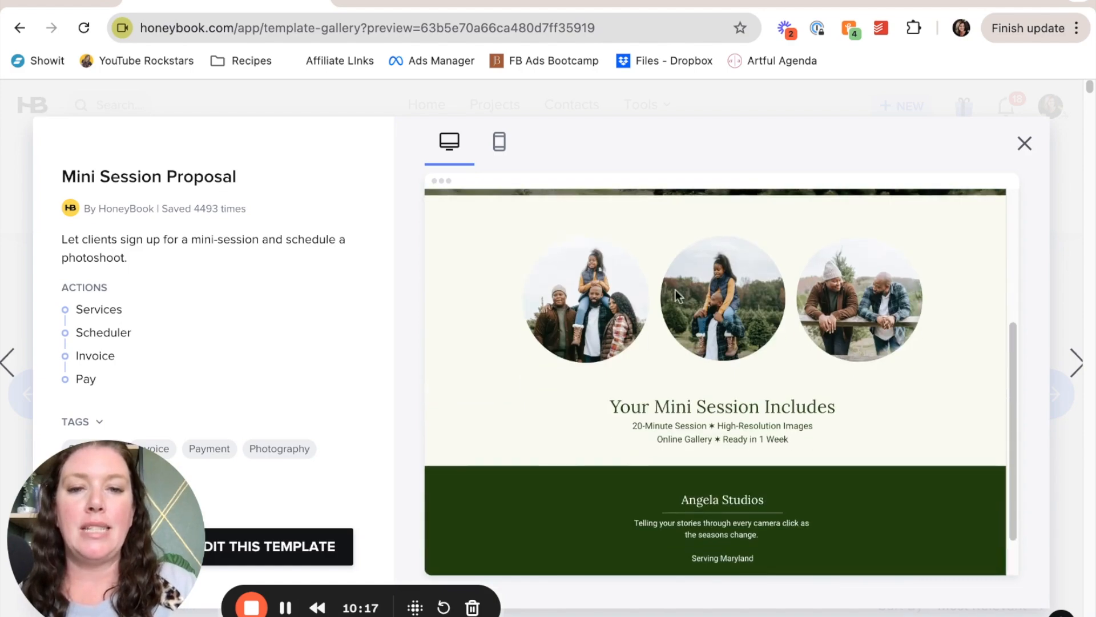
pyautogui.scroll(-1, 710, 368)
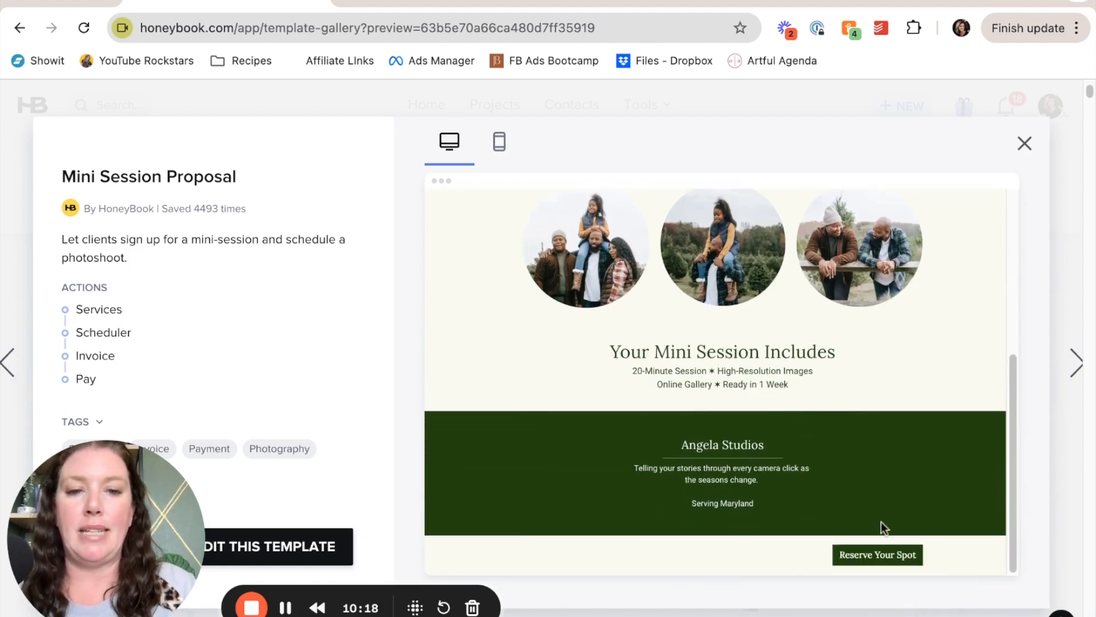
pyautogui.click(879, 554)
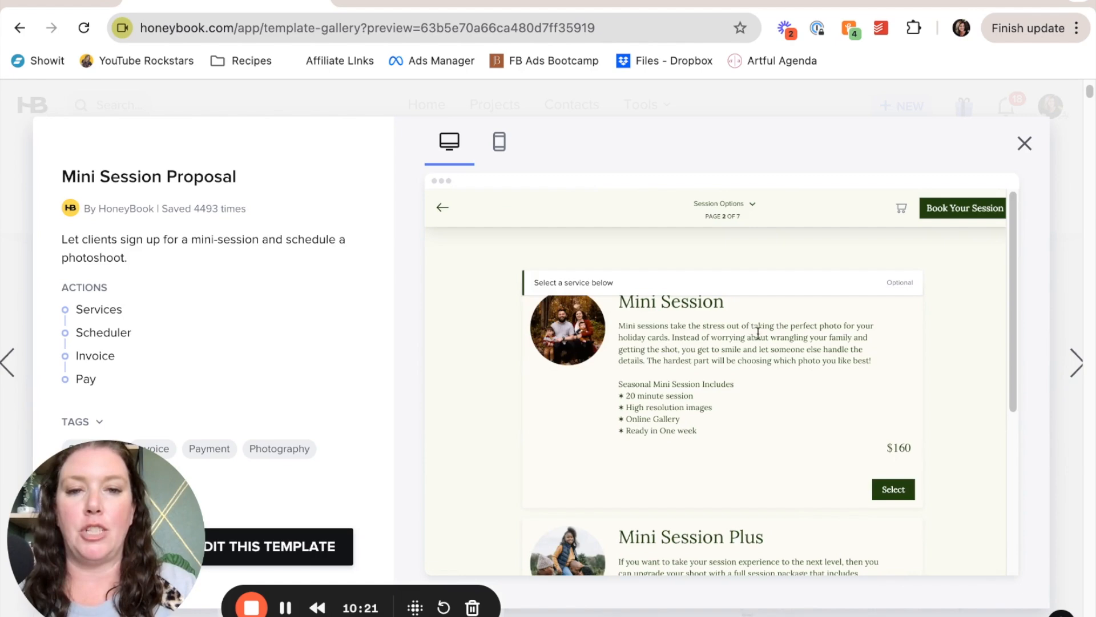
# Step: Compare the session options in the preview, select the $160 Mini Session and continue to its booking page
pyautogui.scroll(-4, 773, 362)
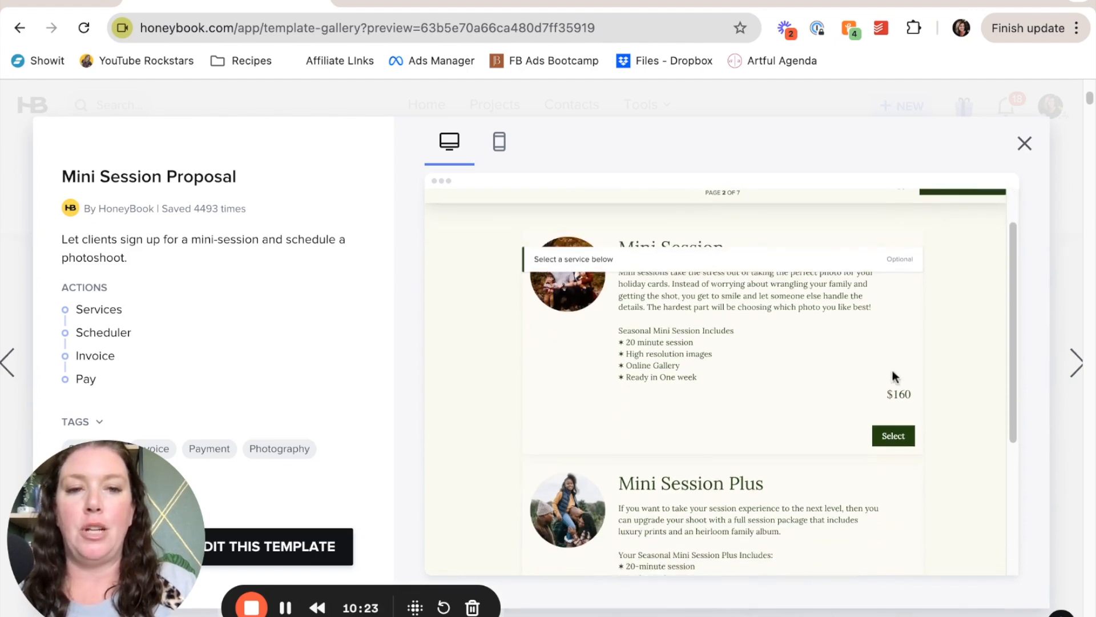
pyautogui.scroll(-2, 786, 397)
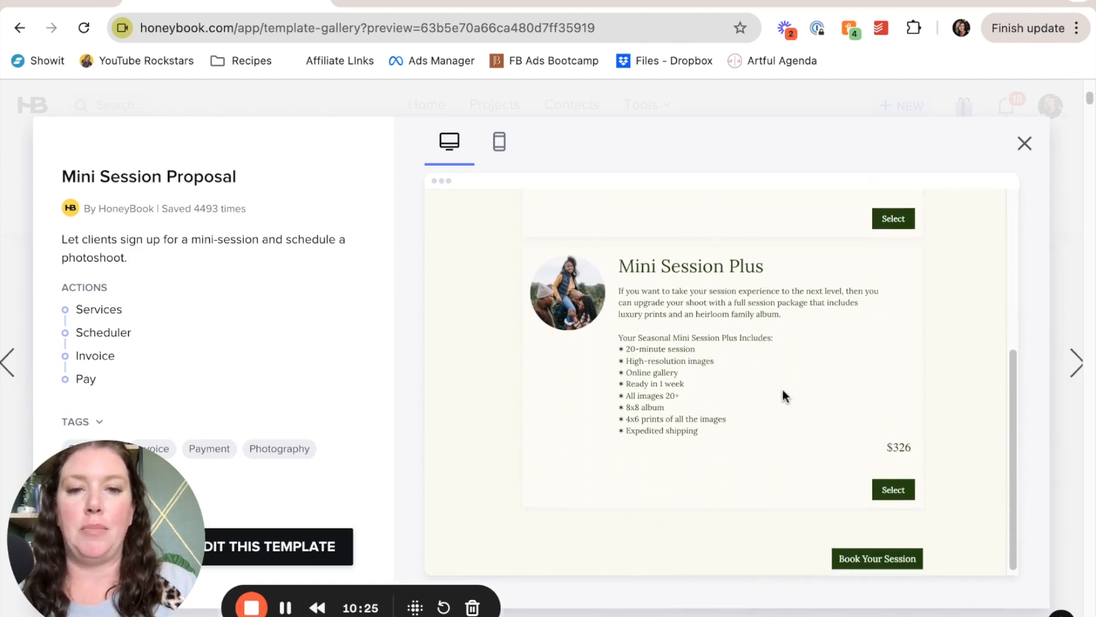
pyautogui.click(893, 215)
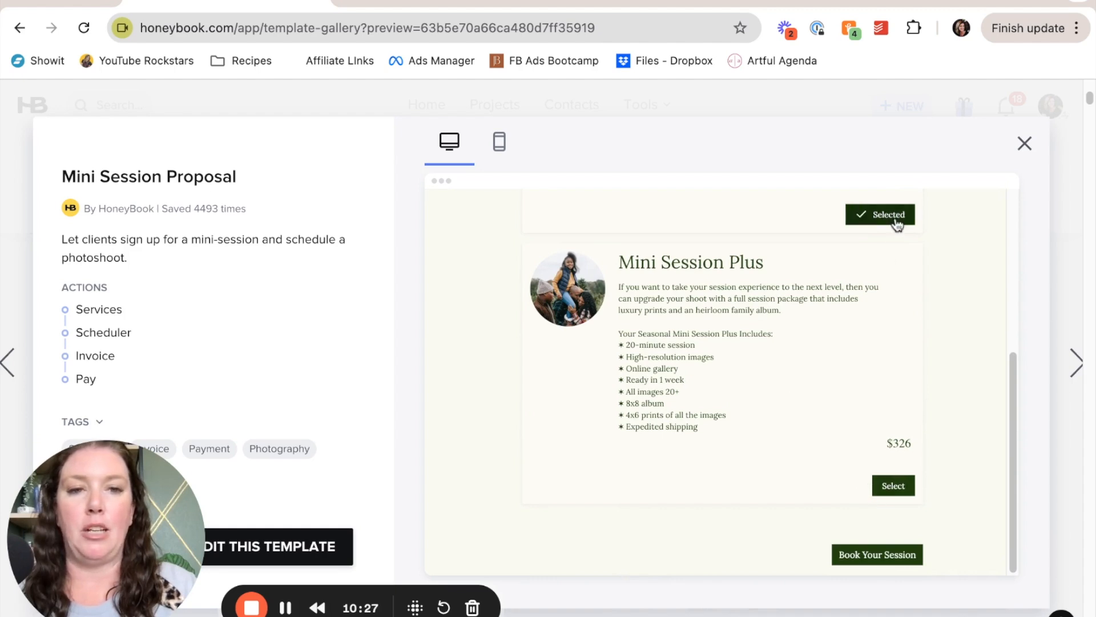
pyautogui.click(876, 554)
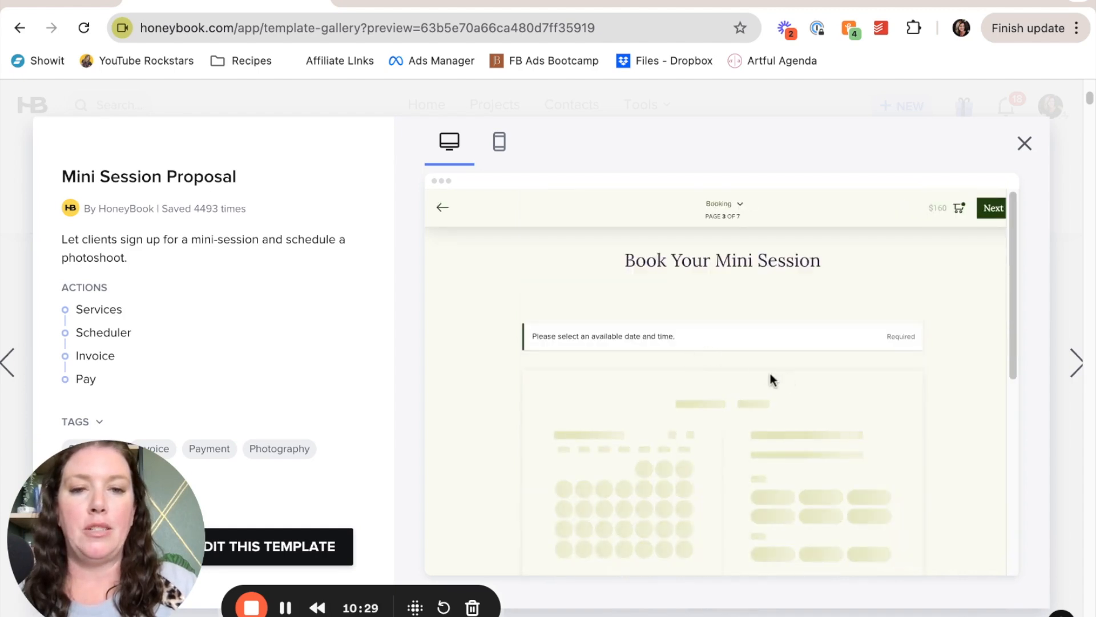
# Step: Check the booking page's scheduler and client question fields in the preview, then continue to the add-ons
pyautogui.scroll(-2, 731, 360)
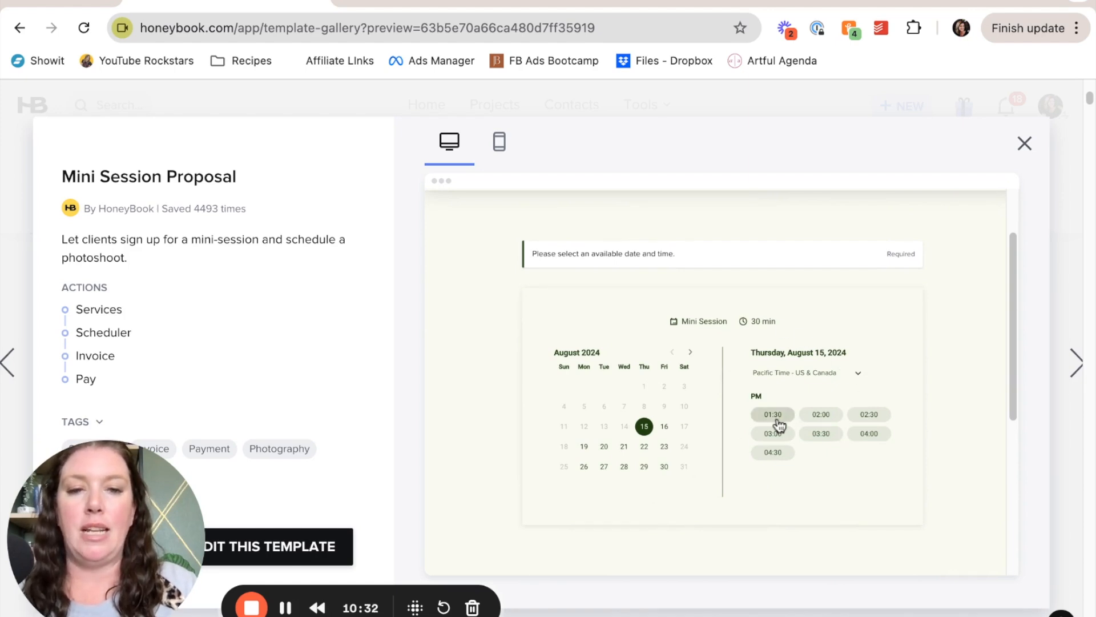
pyautogui.scroll(-4, 780, 423)
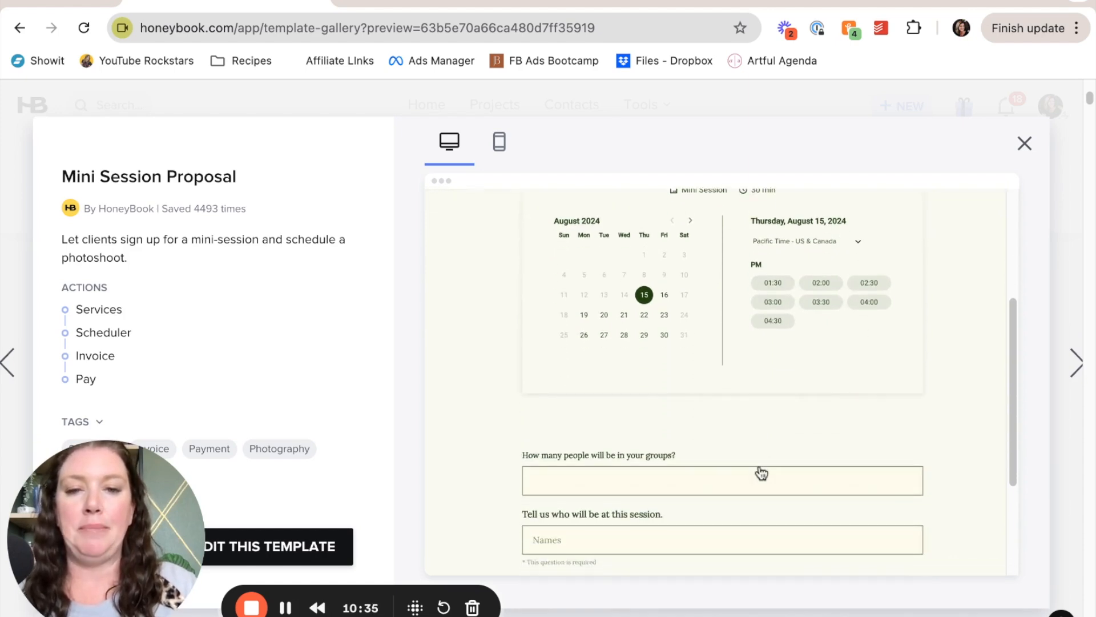
pyautogui.scroll(-3, 555, 449)
pyautogui.click(549, 308)
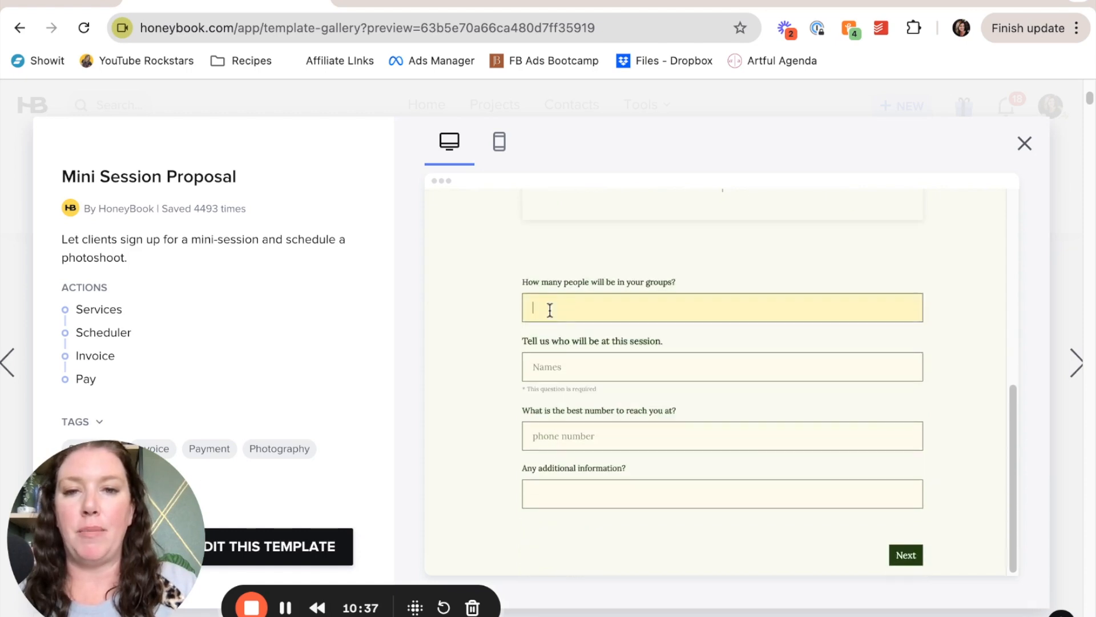
pyautogui.click(562, 369)
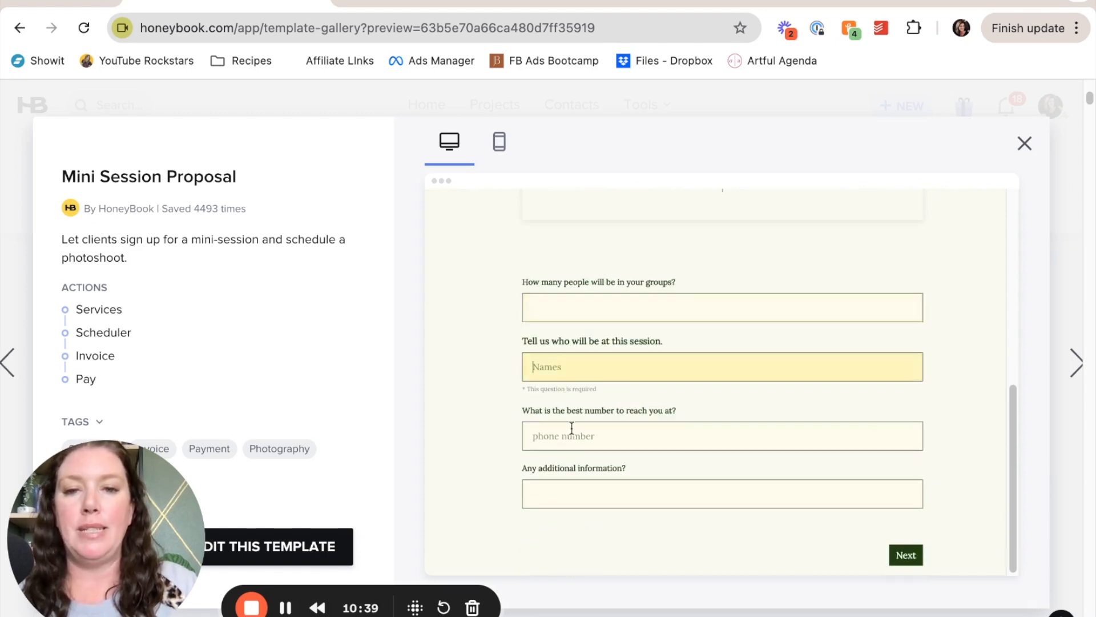
pyautogui.click(573, 438)
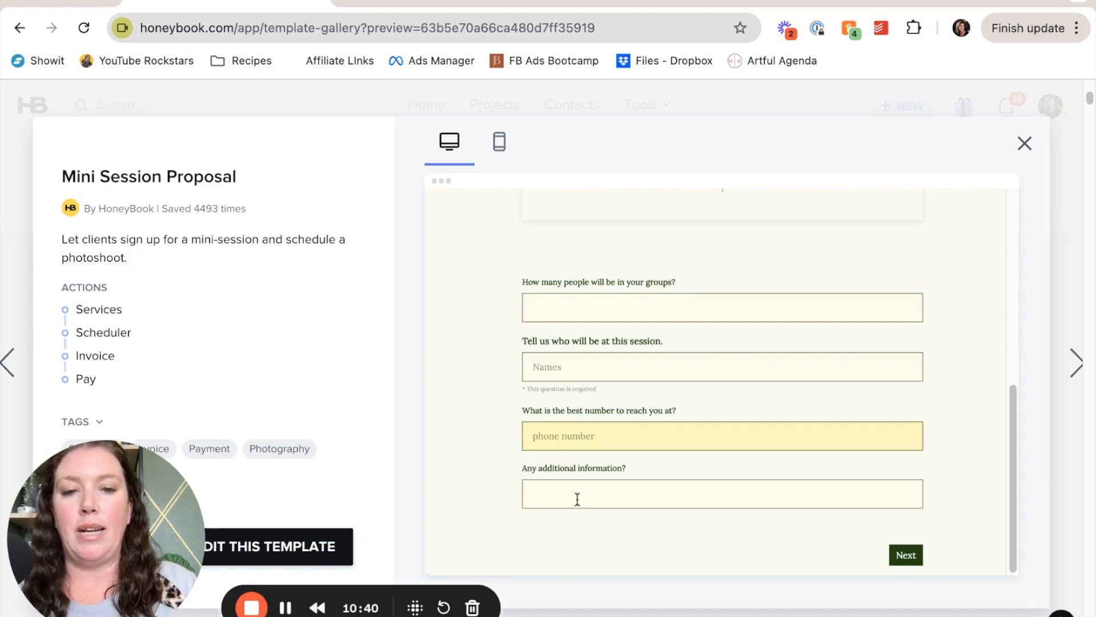
pyautogui.click(906, 554)
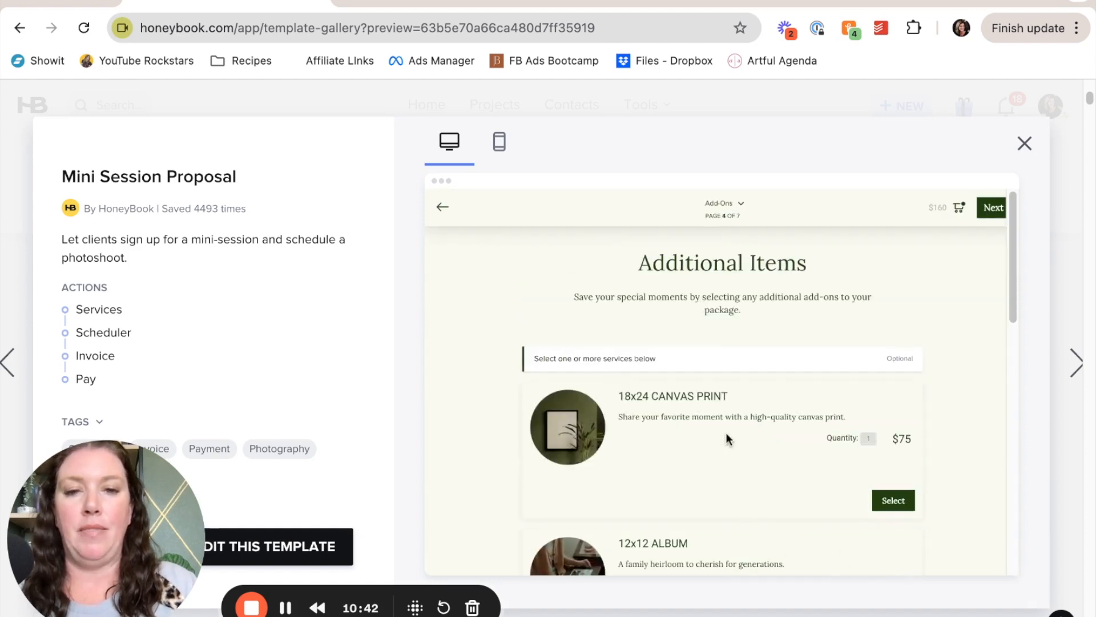
# Step: Look through the preview's additional items and Special Delivery address form, then continue to the invoice
pyautogui.scroll(-3, 726, 438)
pyautogui.scroll(3, 708, 240)
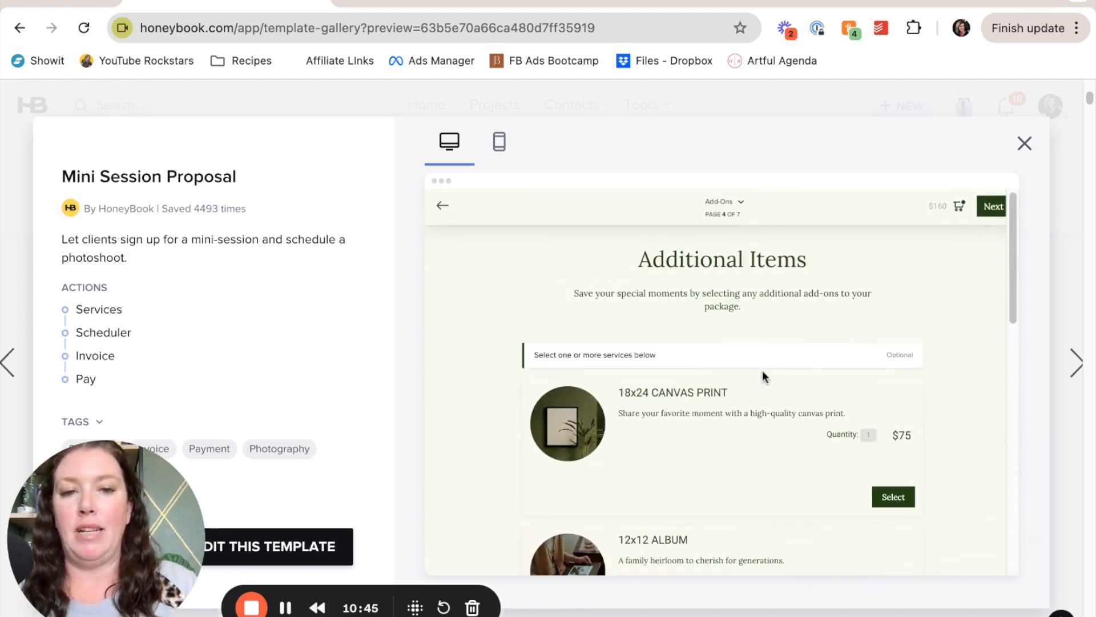
pyautogui.scroll(-10, 743, 388)
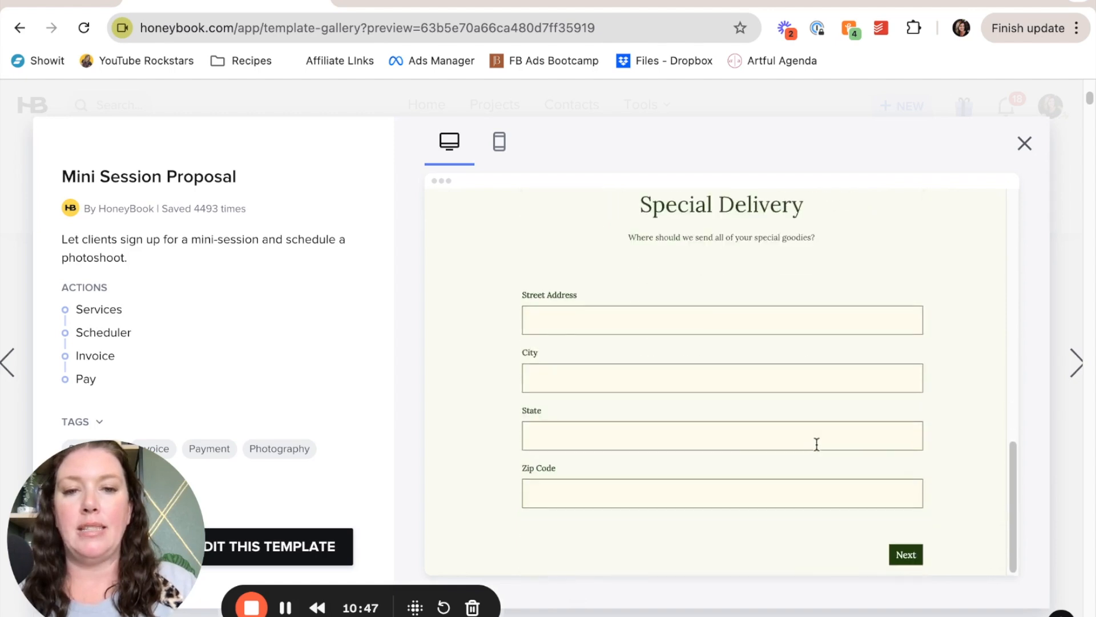
pyautogui.click(902, 554)
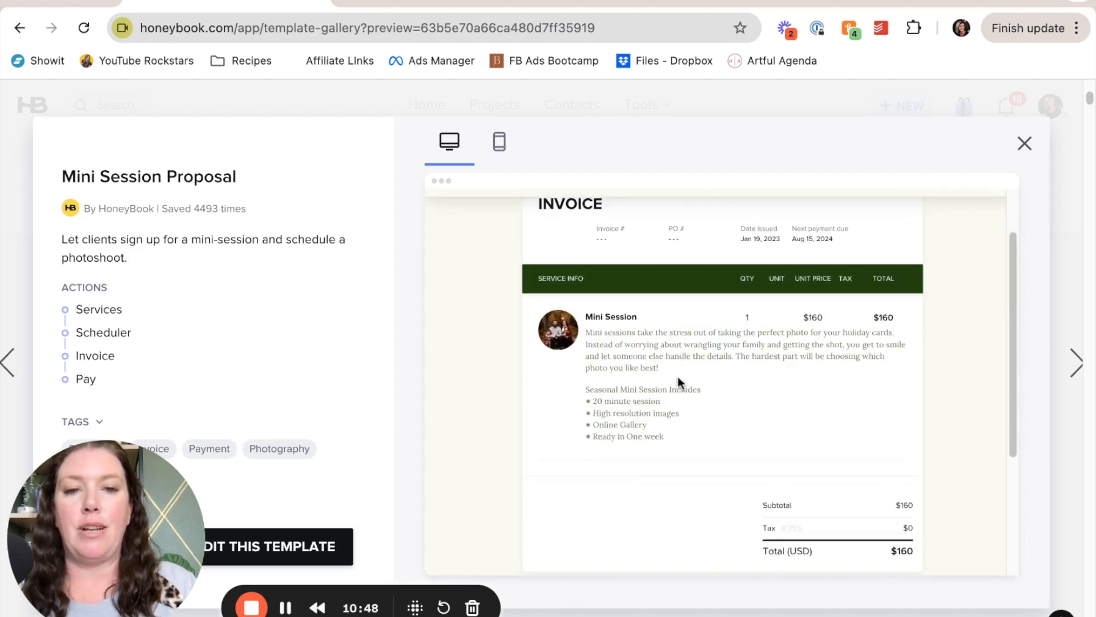
# Step: Review the invoice and payment pages of the Mini Session Proposal, including the tip options, and close the preview
pyautogui.scroll(-1, 737, 326)
pyautogui.scroll(-4, 828, 400)
pyautogui.click(891, 561)
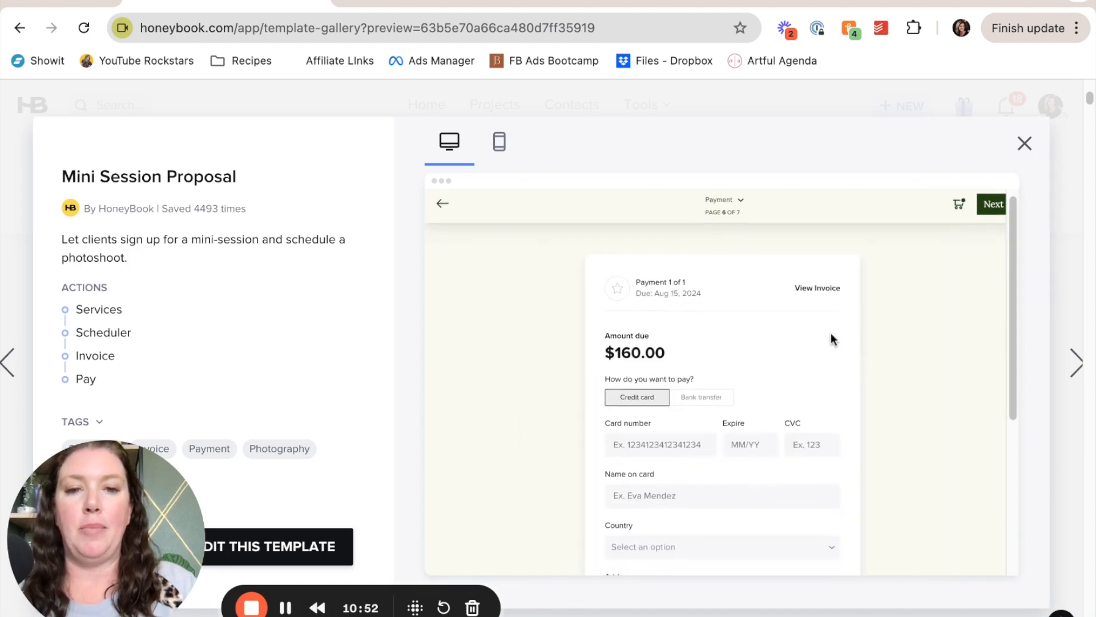
pyautogui.scroll(-5, 738, 354)
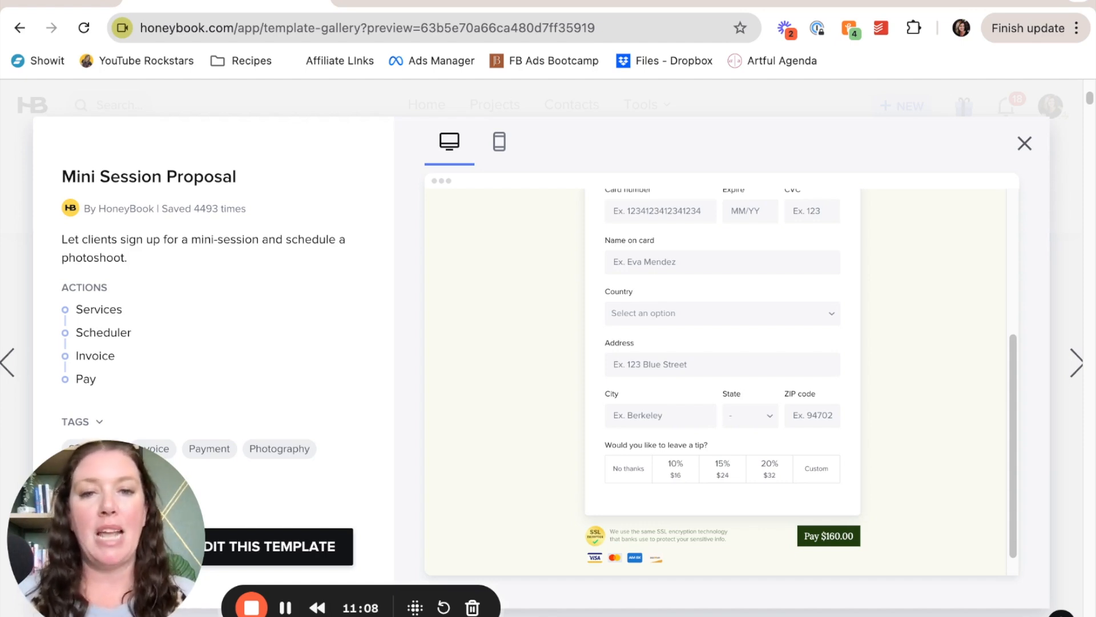
pyautogui.press('Escape')
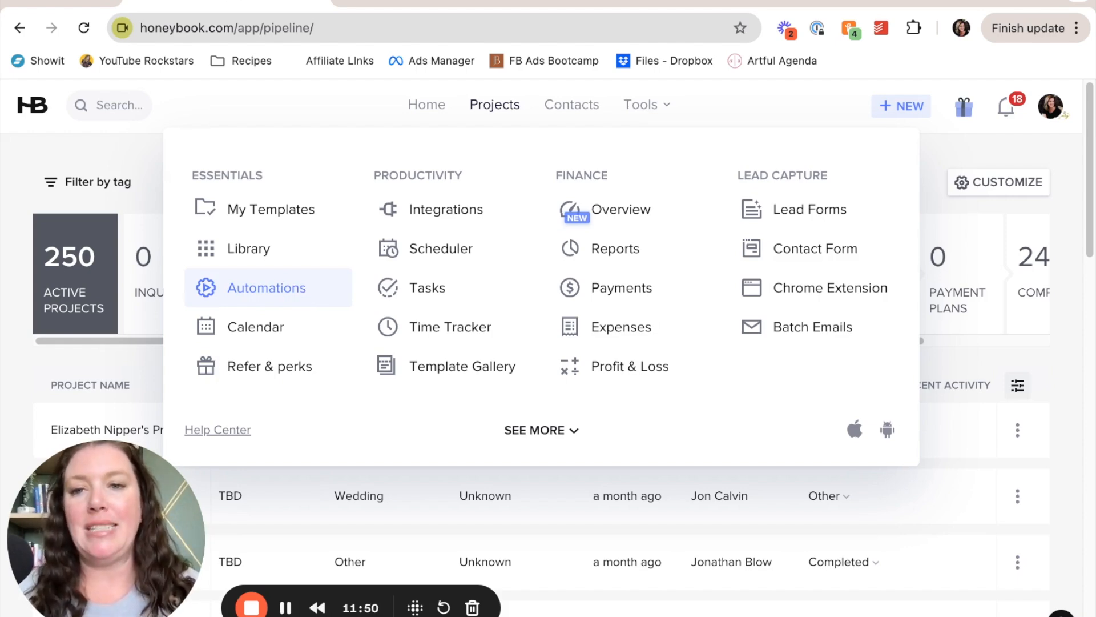
# Step: Open the Boudoir automation and examine its opening booking email and questionnaire steps
pyautogui.click(267, 287)
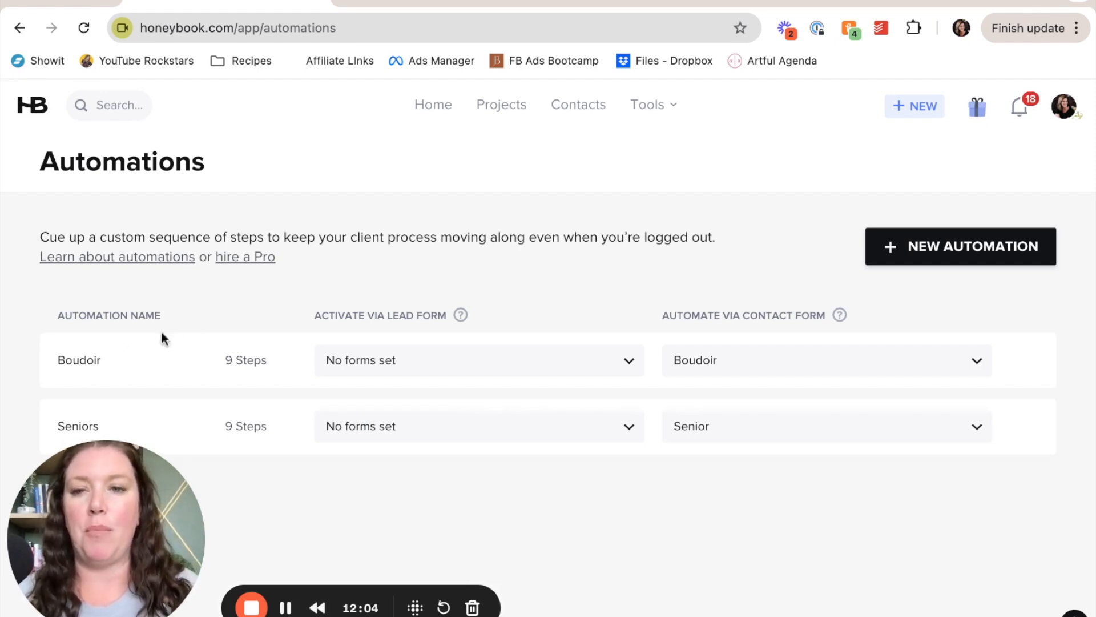
pyautogui.click(88, 361)
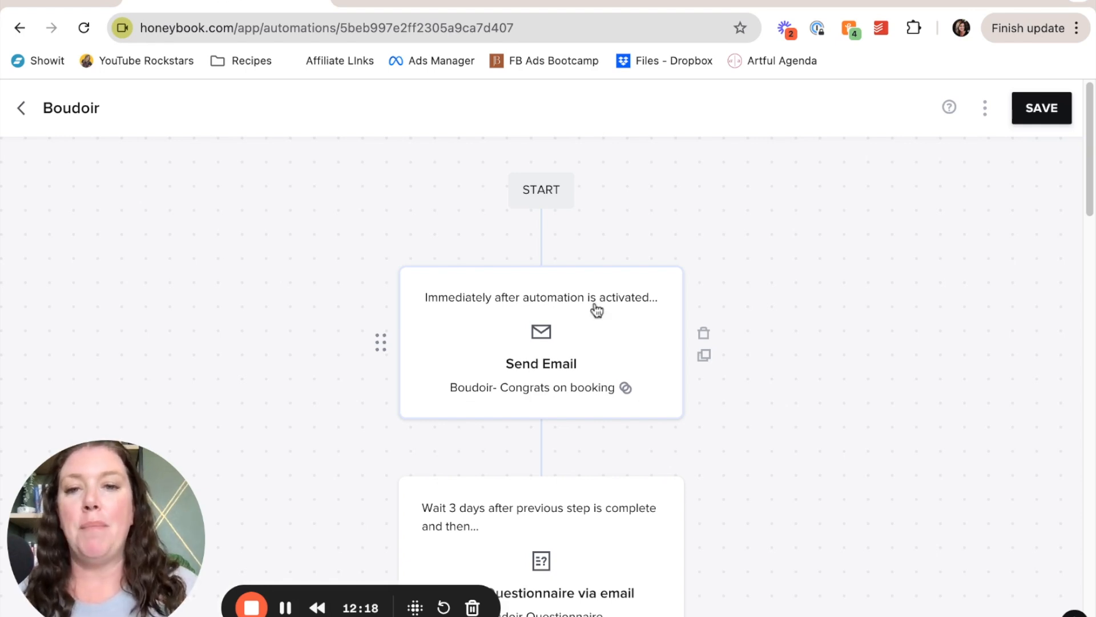
pyautogui.scroll(-1, 600, 333)
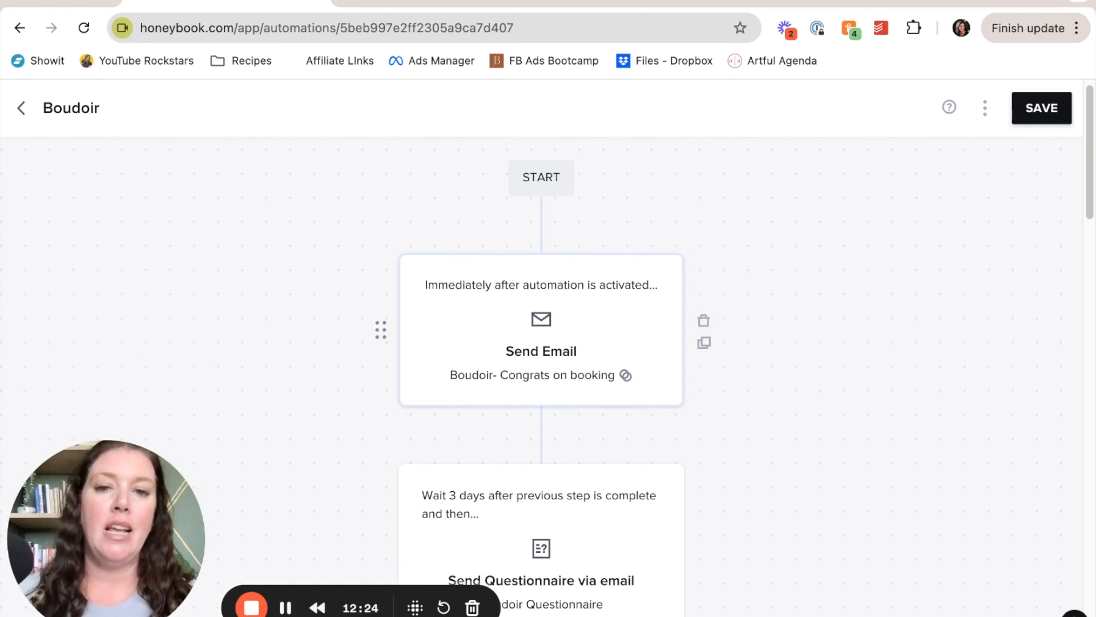
pyautogui.scroll(-5, 470, 294)
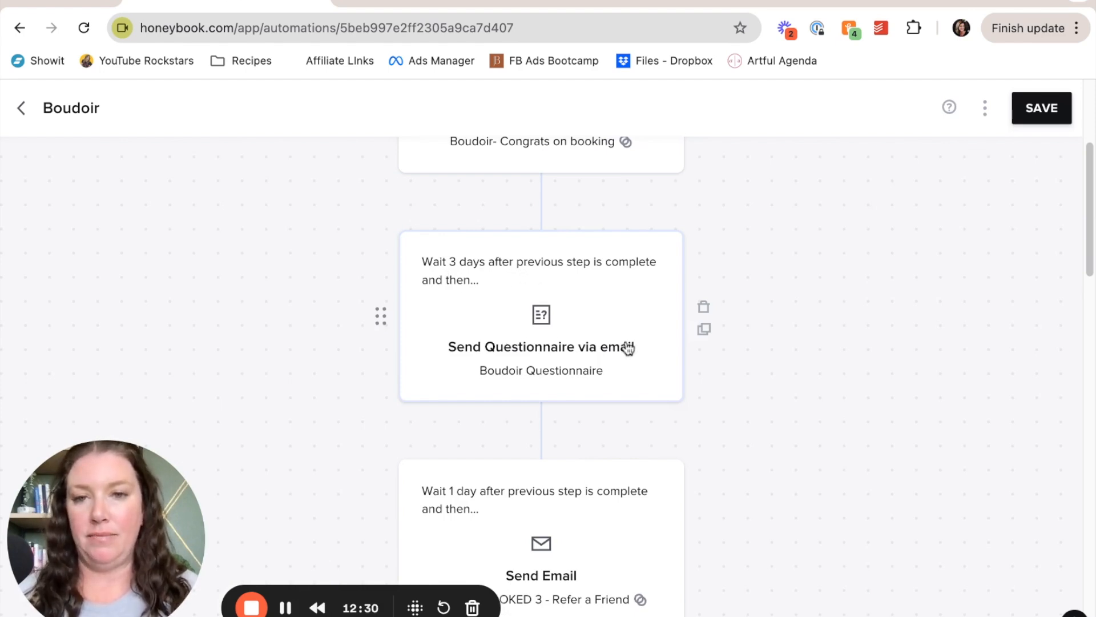
pyautogui.scroll(1, 539, 214)
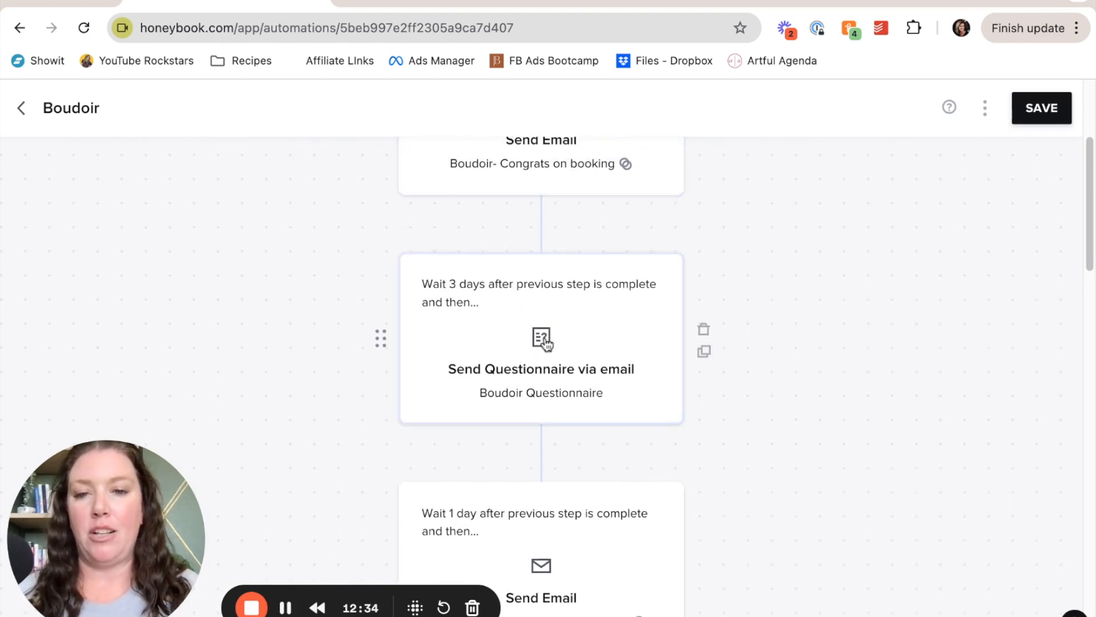
pyautogui.scroll(-1, 545, 345)
pyautogui.scroll(-3, 545, 344)
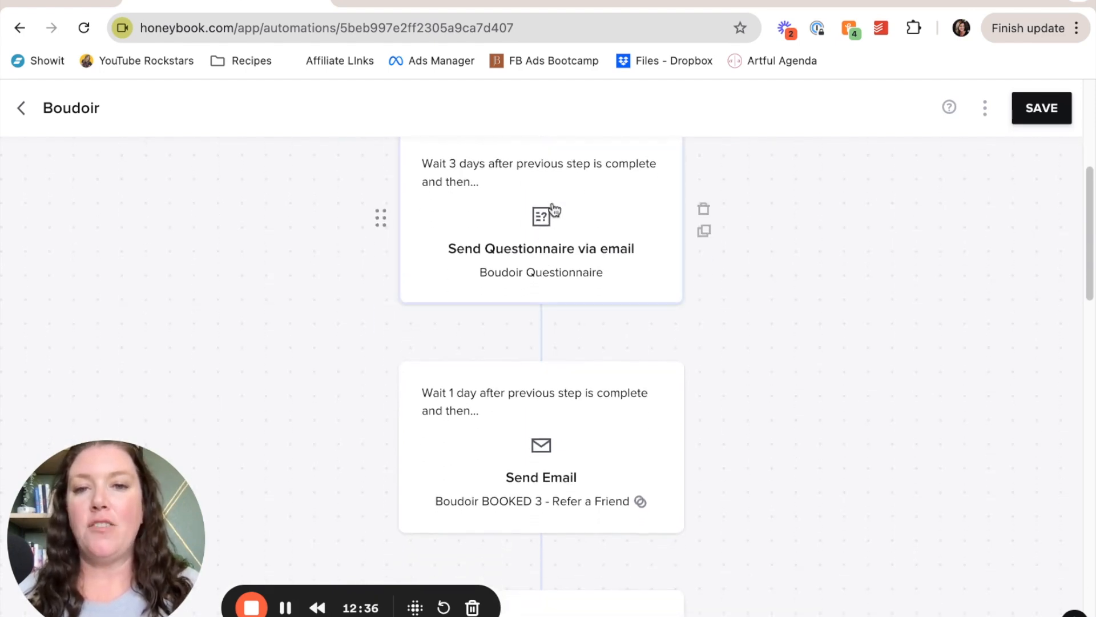
# Step: Examine the Boudoir automation's refer-a-friend email and the emails timed before the project date
pyautogui.scroll(-3, 522, 420)
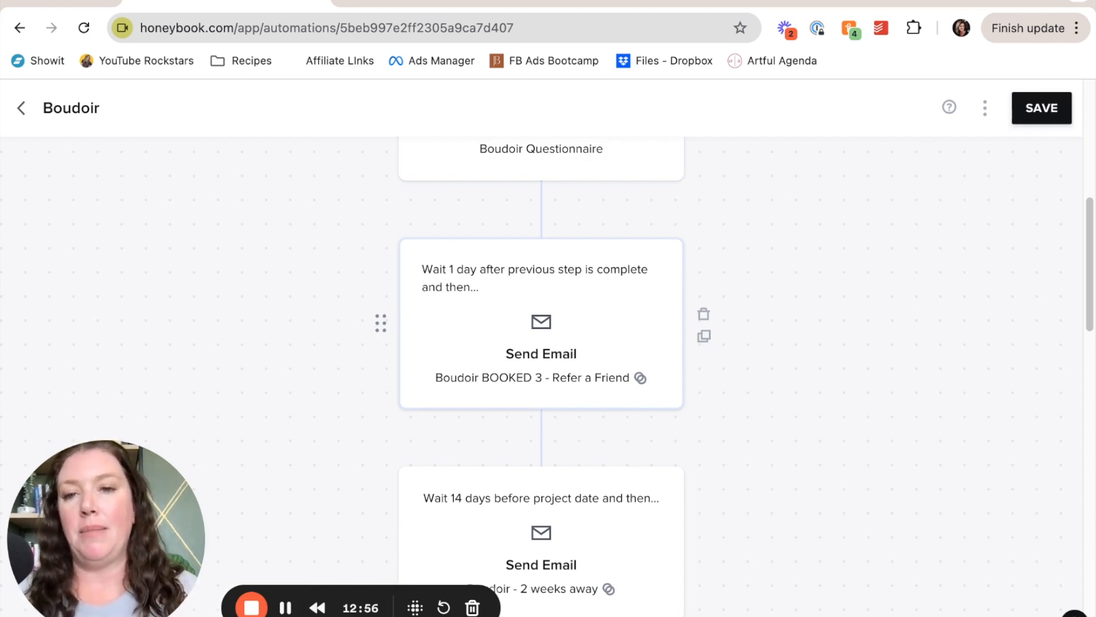
pyautogui.scroll(-3, 541, 354)
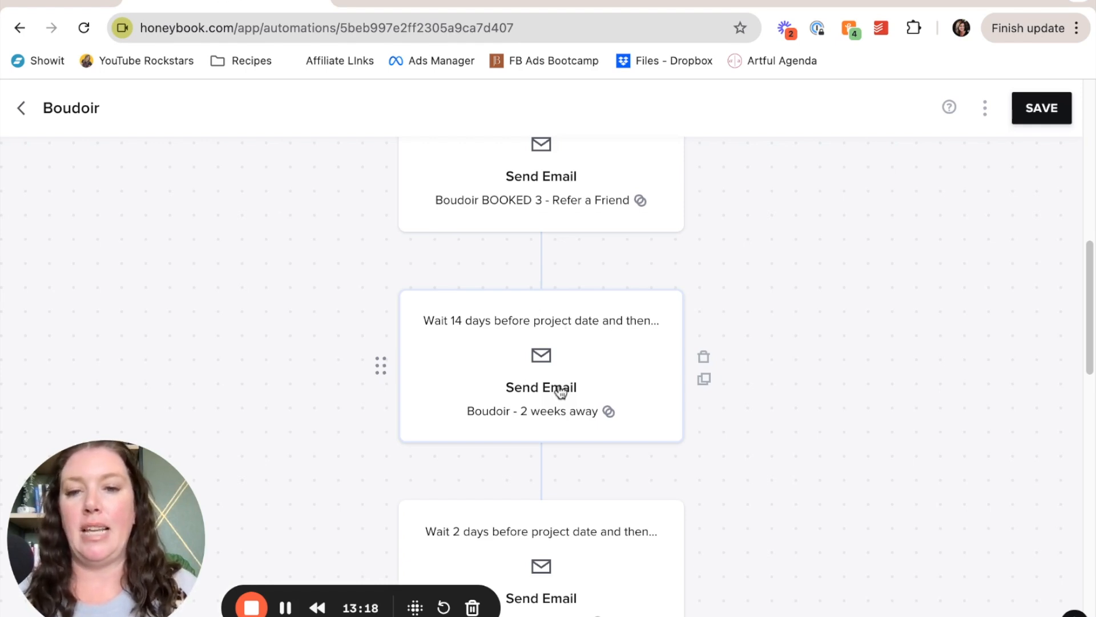
pyautogui.scroll(-2, 562, 390)
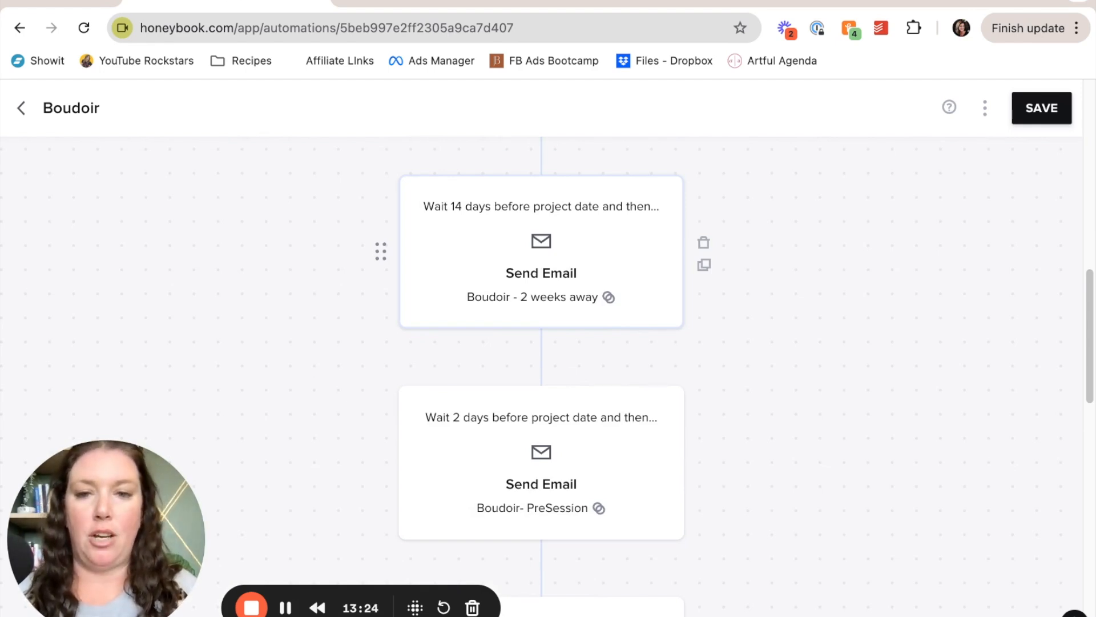
pyautogui.scroll(-1, 491, 360)
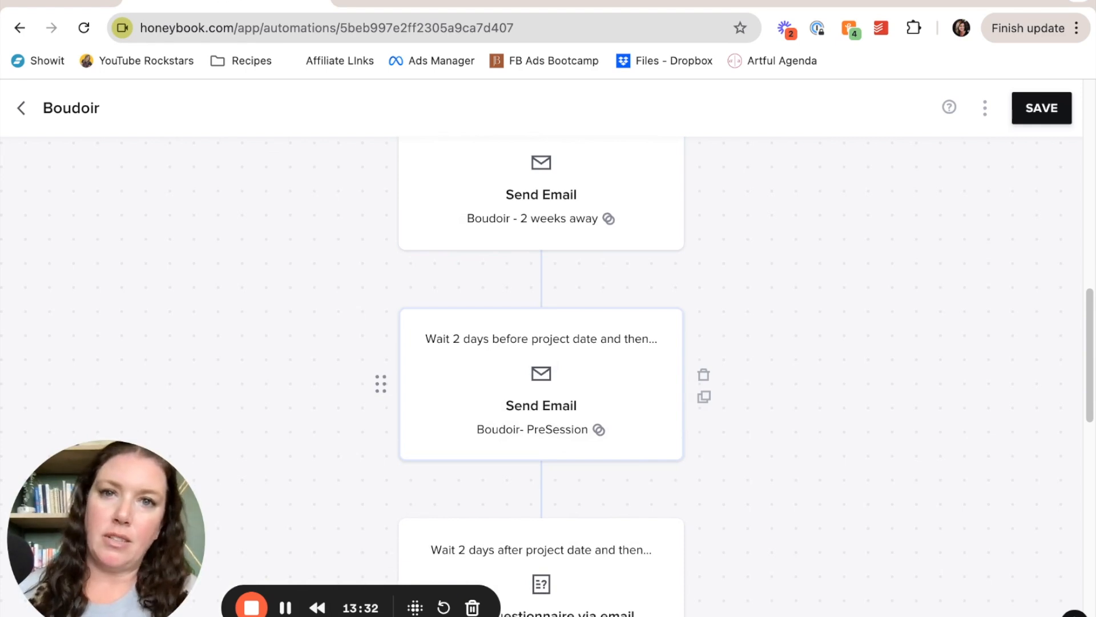
# Step: Examine the Boudoir automation's post-session questionnaire, Edit Images and Order Products tasks, and review-request email, then return to the automations list
pyautogui.scroll(-4, 479, 360)
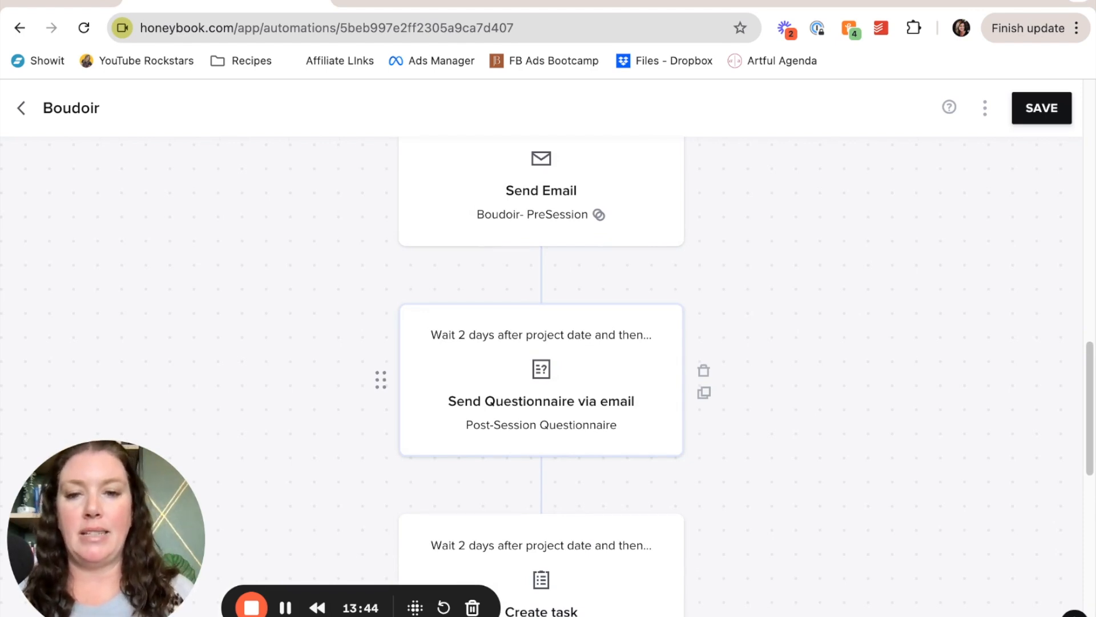
pyautogui.scroll(-1, 541, 371)
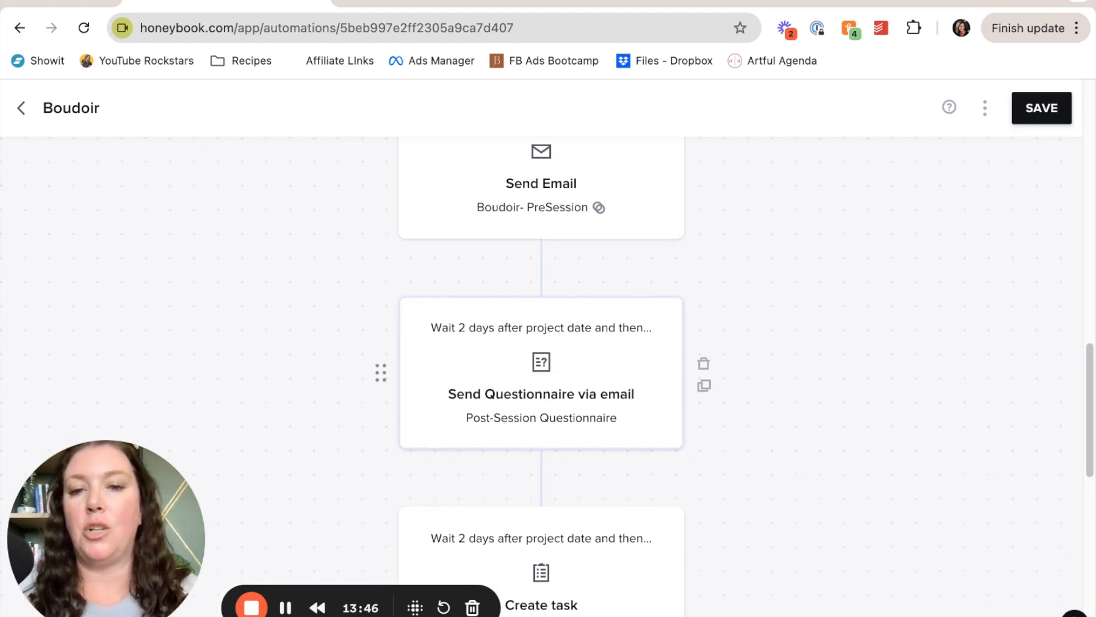
pyautogui.scroll(-1, 542, 371)
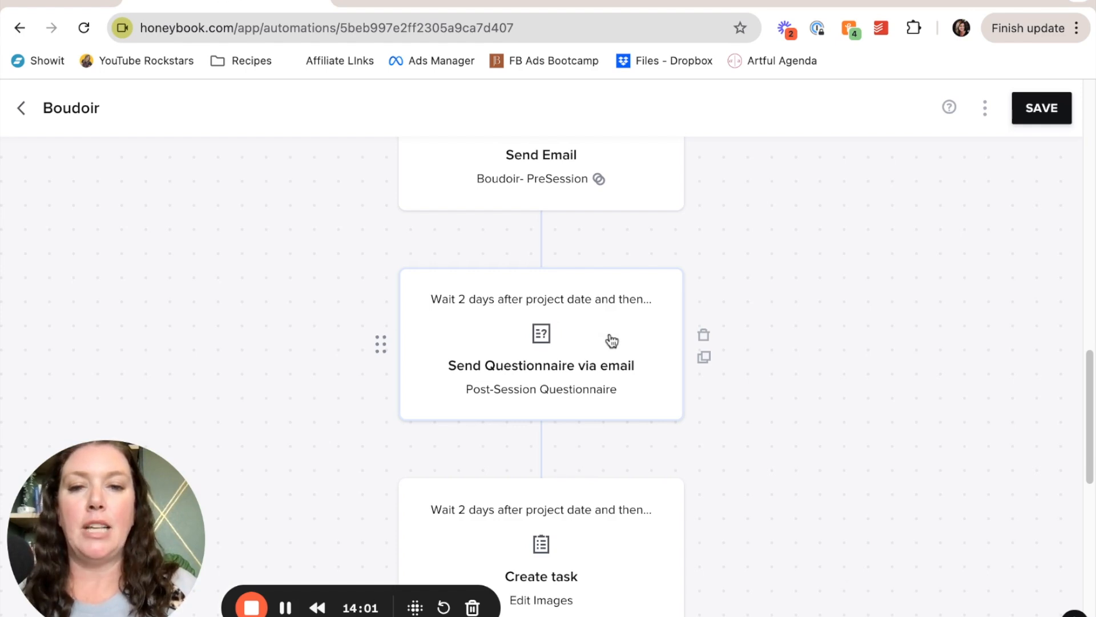
pyautogui.scroll(-2, 611, 341)
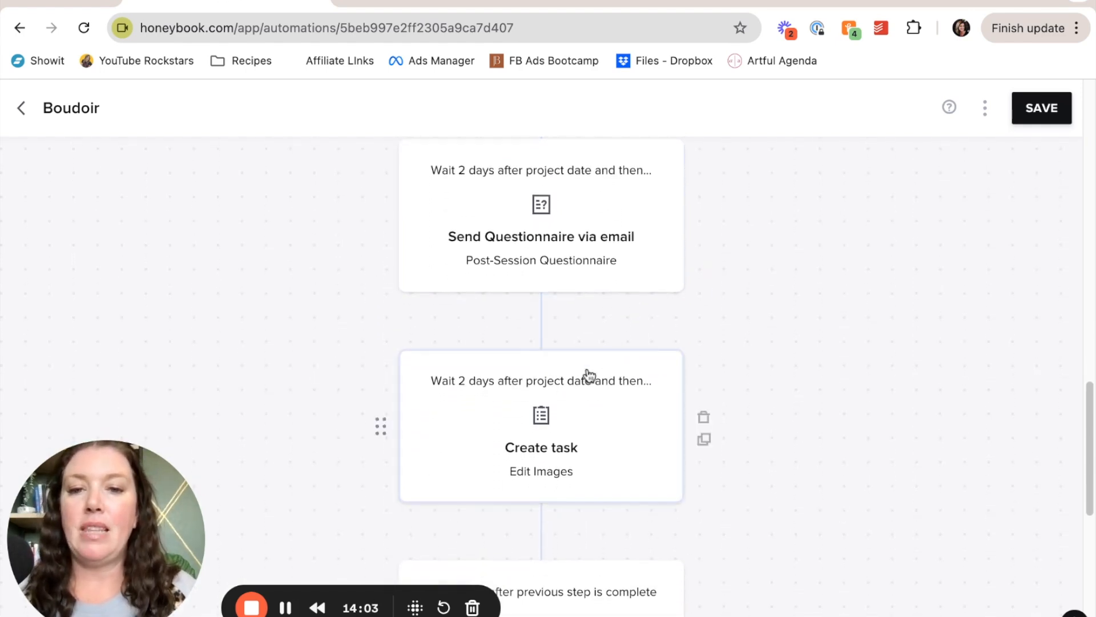
pyautogui.scroll(-2, 588, 418)
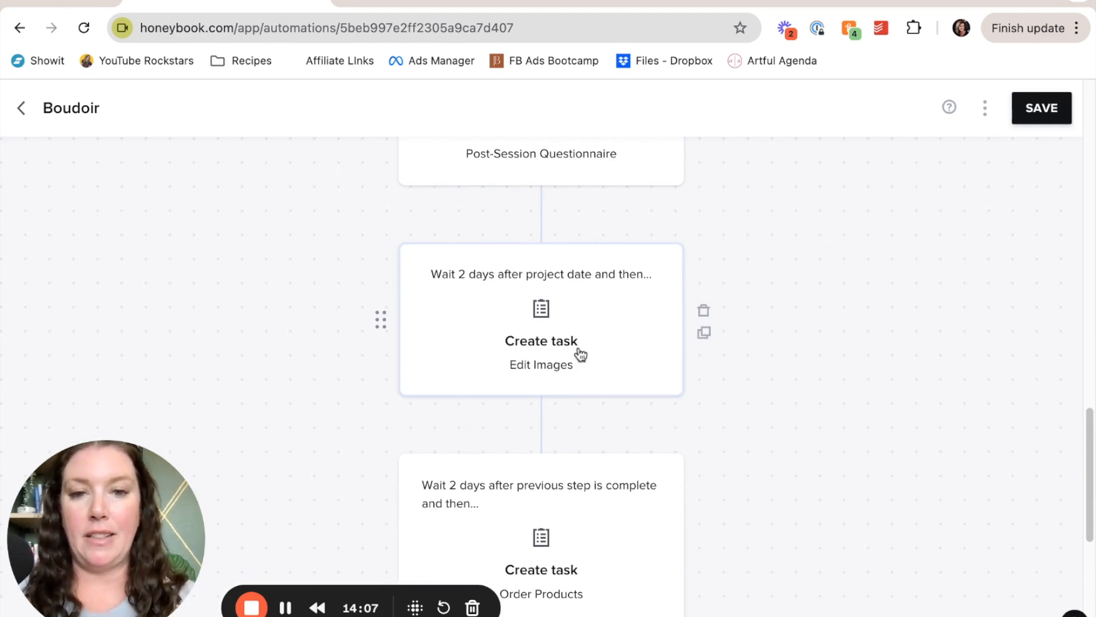
pyautogui.scroll(-3, 485, 338)
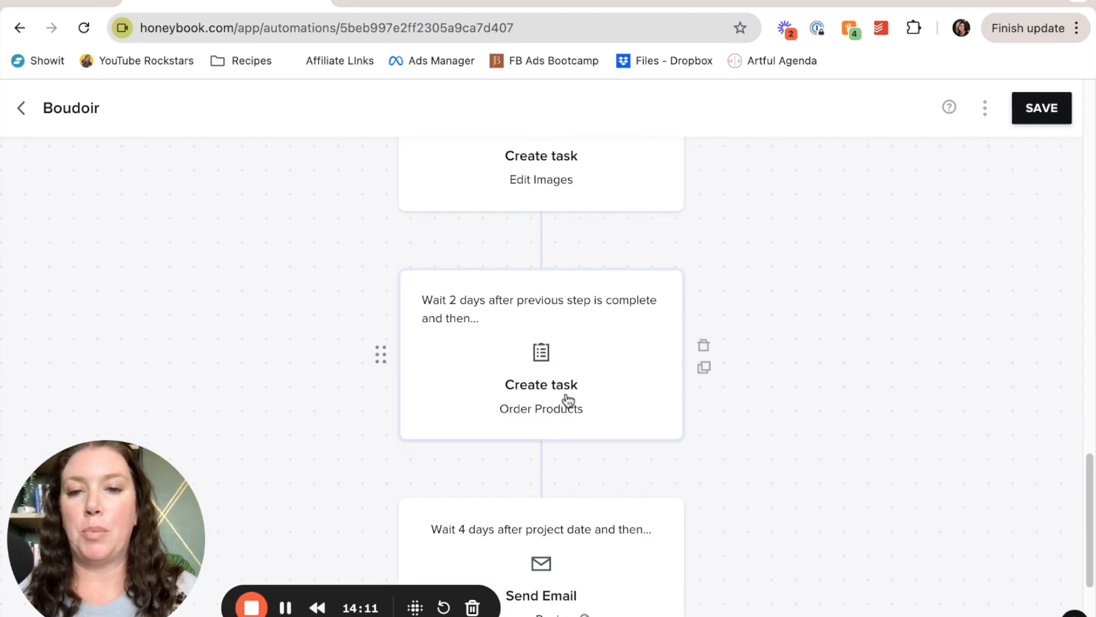
pyautogui.scroll(-2, 562, 405)
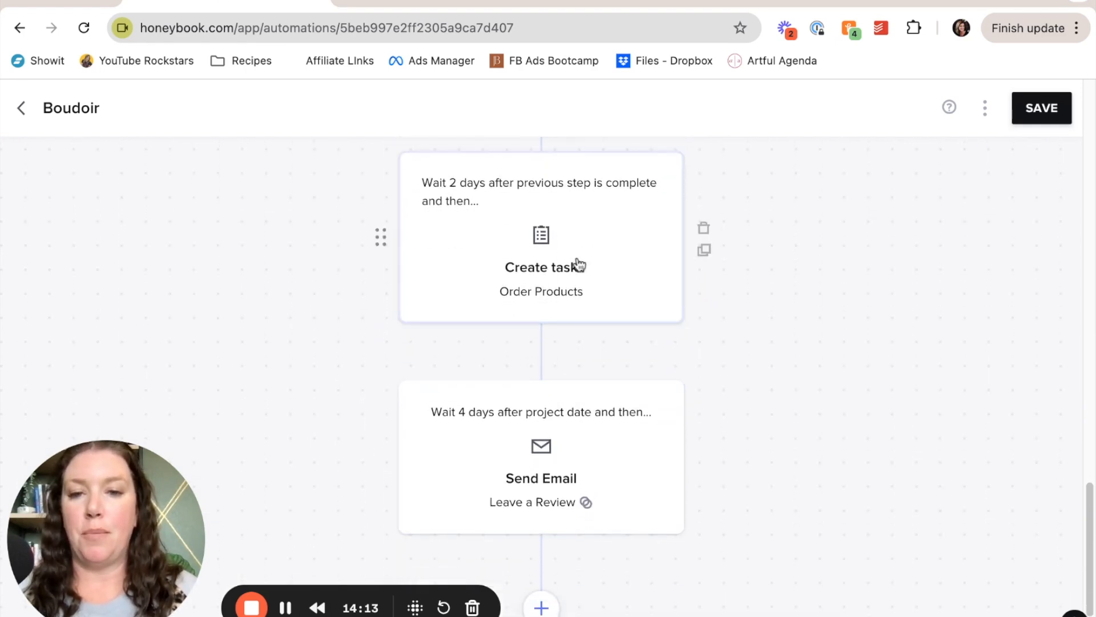
pyautogui.scroll(-2, 578, 269)
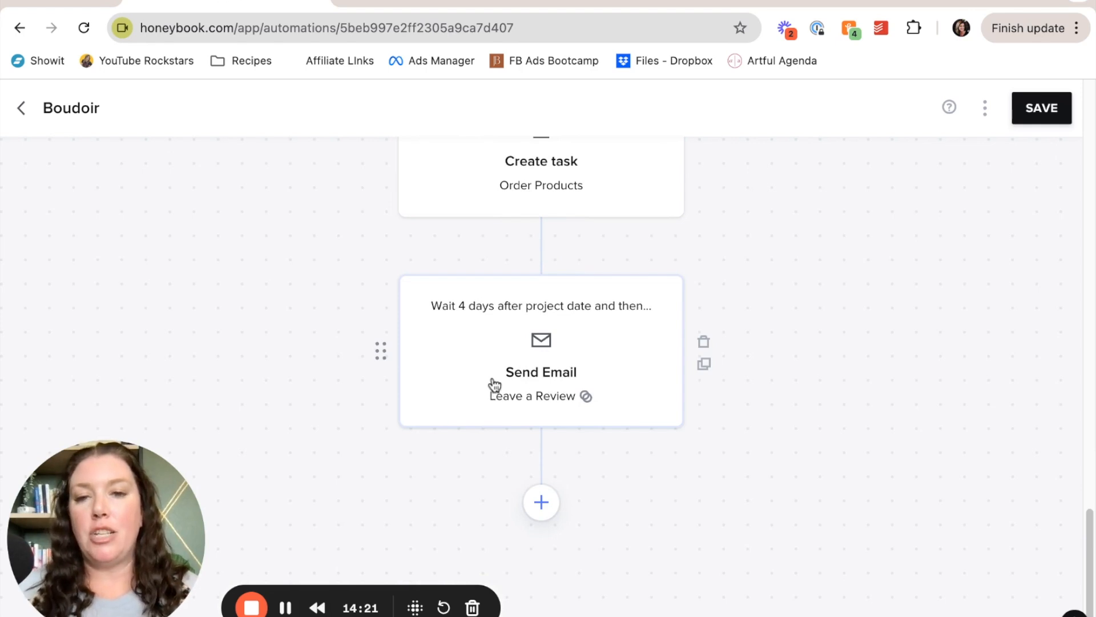
pyautogui.click(25, 111)
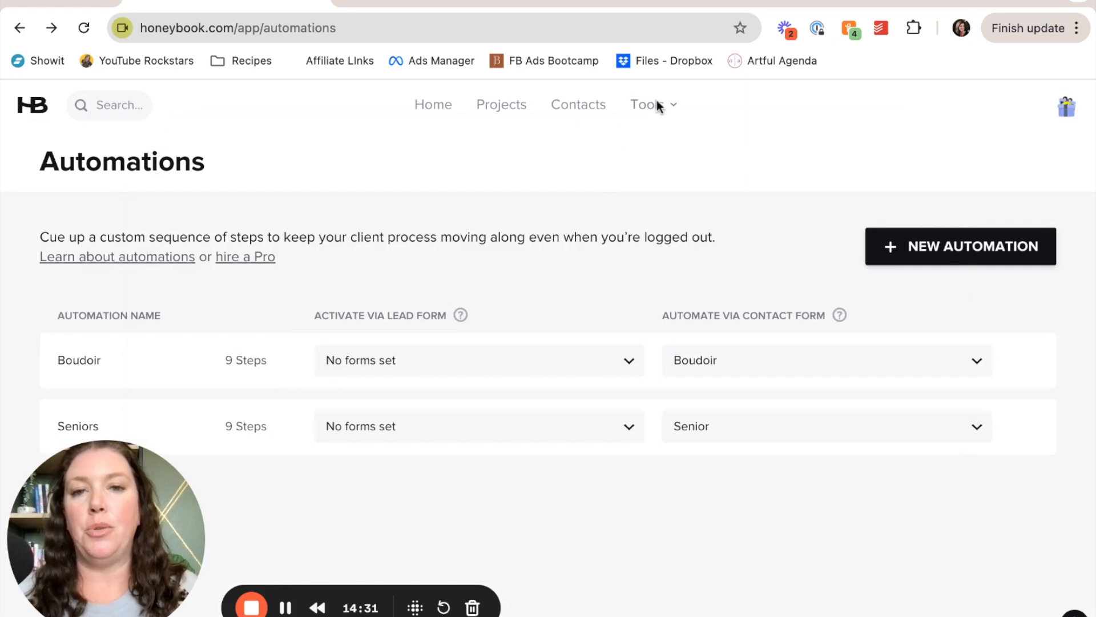
# Step: Open the HoneyBook Community site, accept its cookies, skim the landing page, and return to the automations list
pyautogui.click(656, 102)
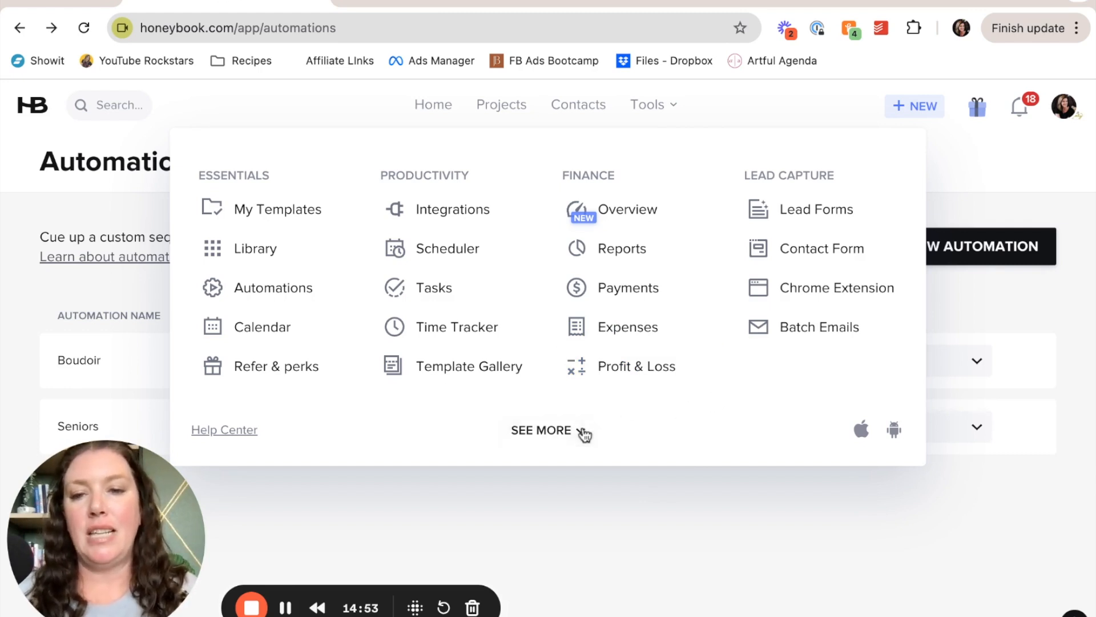
pyautogui.click(582, 432)
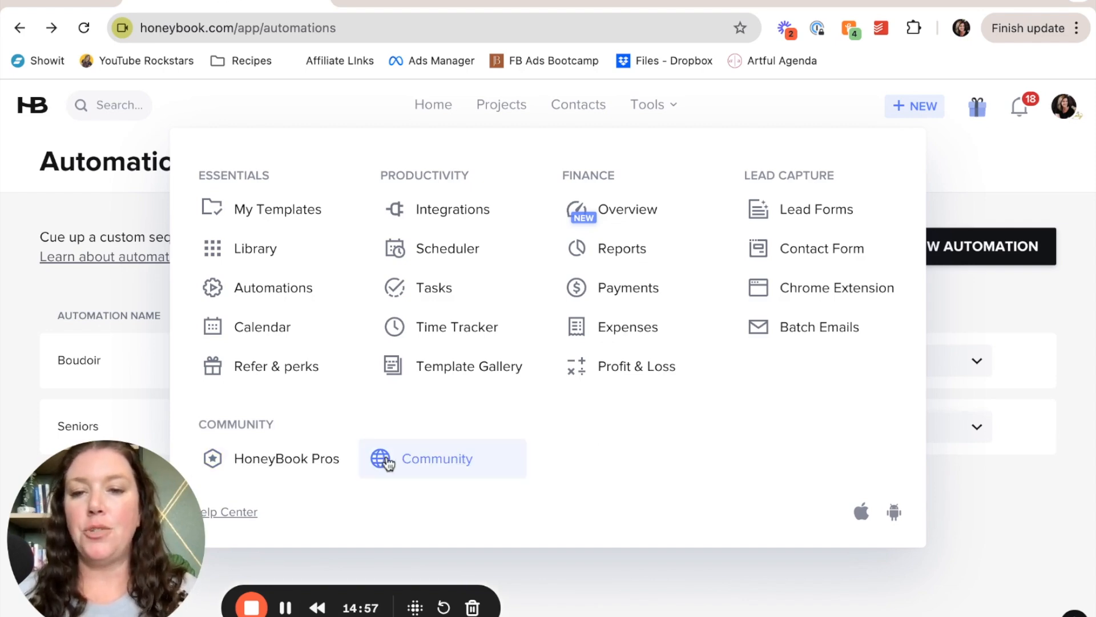
pyautogui.click(411, 462)
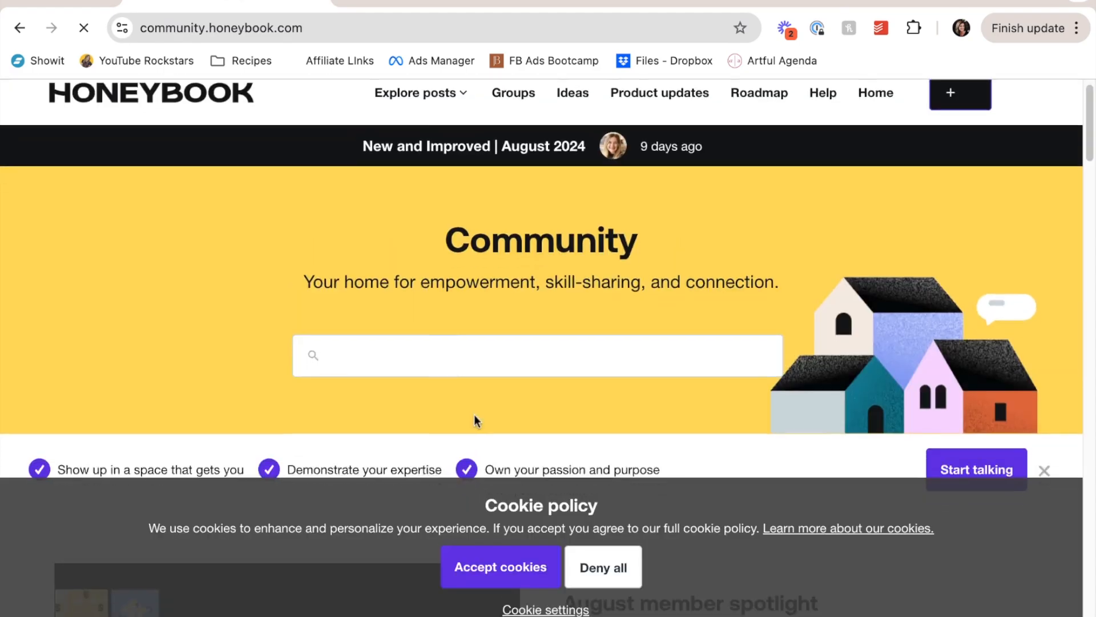
pyautogui.click(531, 565)
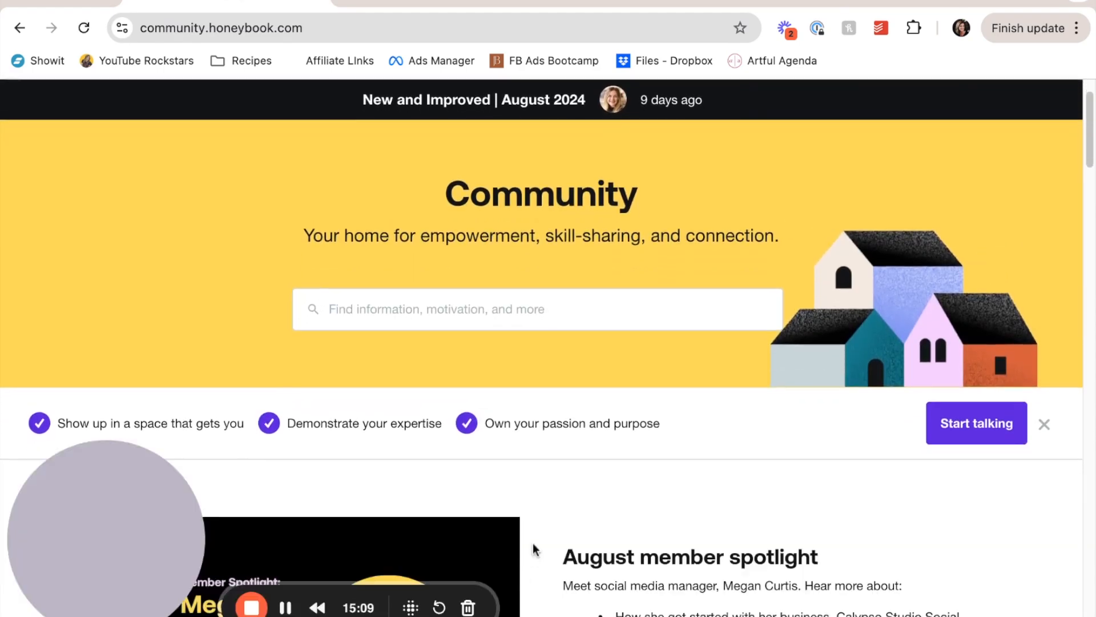
pyautogui.scroll(-8, 621, 451)
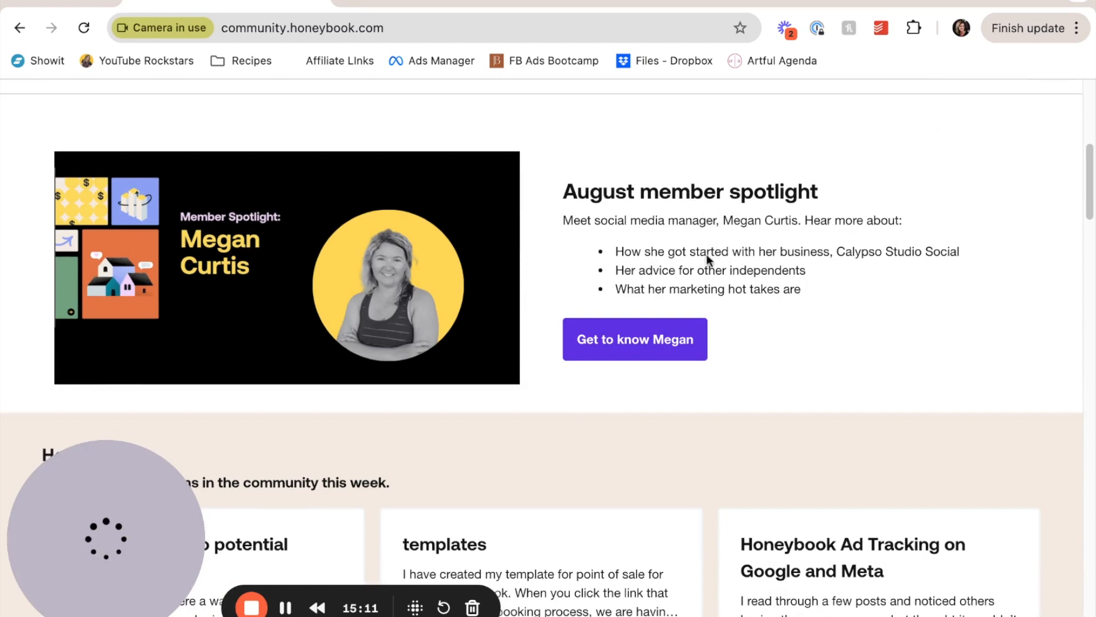
pyautogui.scroll(9, 657, 323)
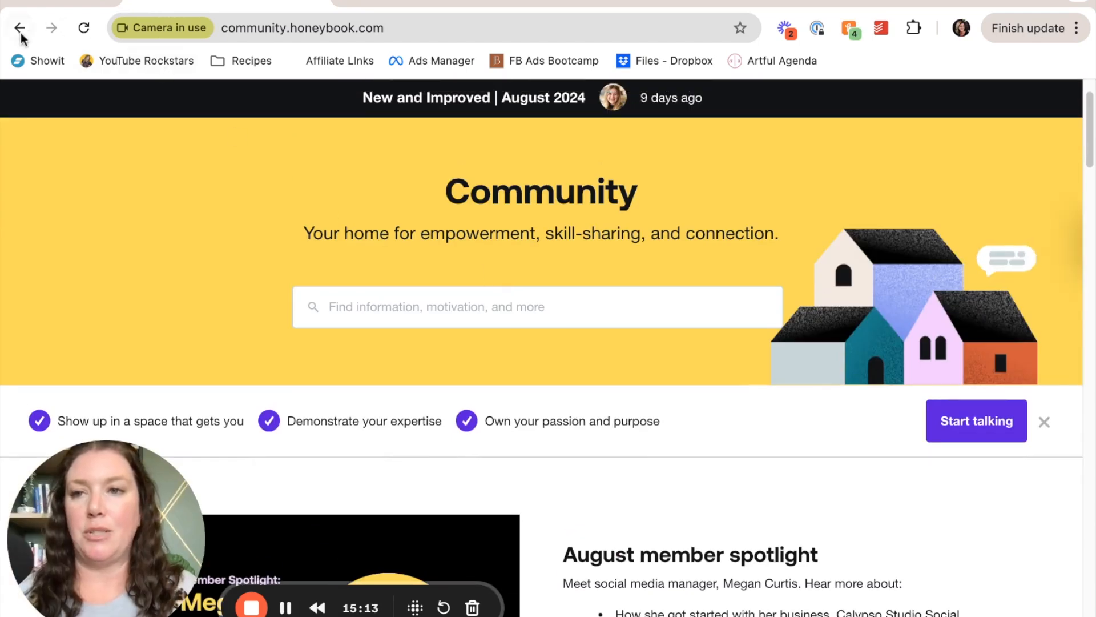
pyautogui.click(23, 27)
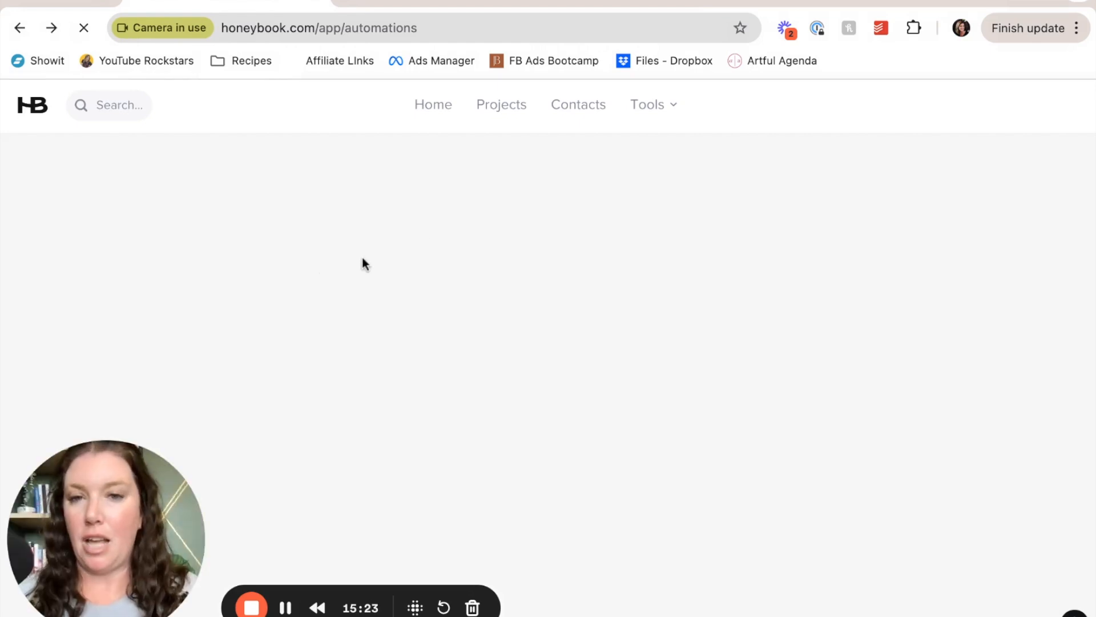
# Step: Open the HoneyBook Pros site and browse the directory of available Pros
pyautogui.click(671, 107)
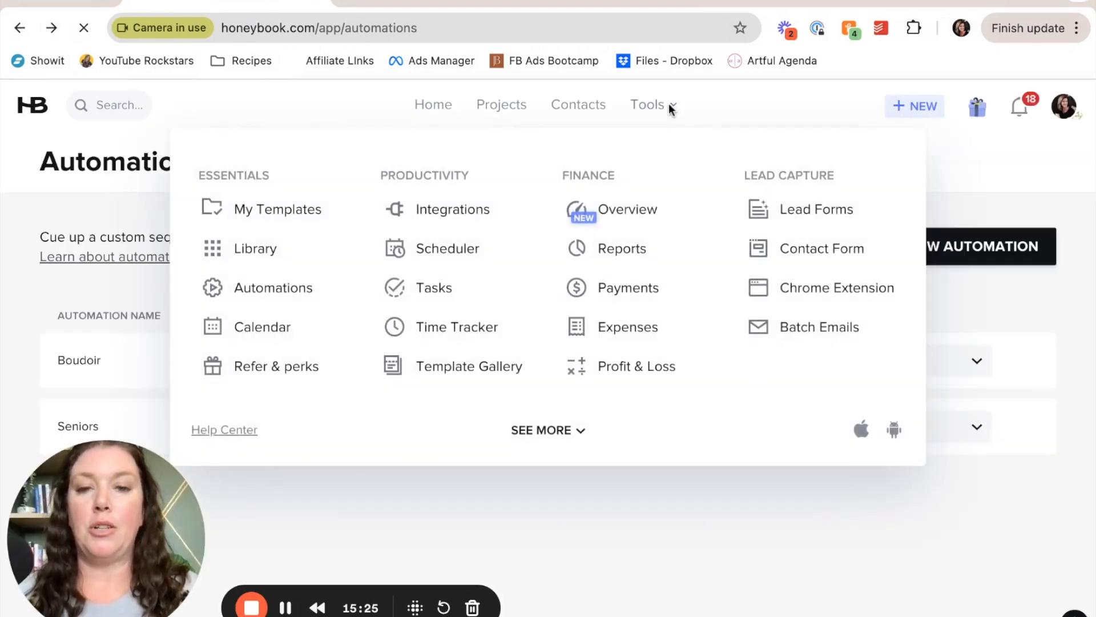
pyautogui.click(556, 429)
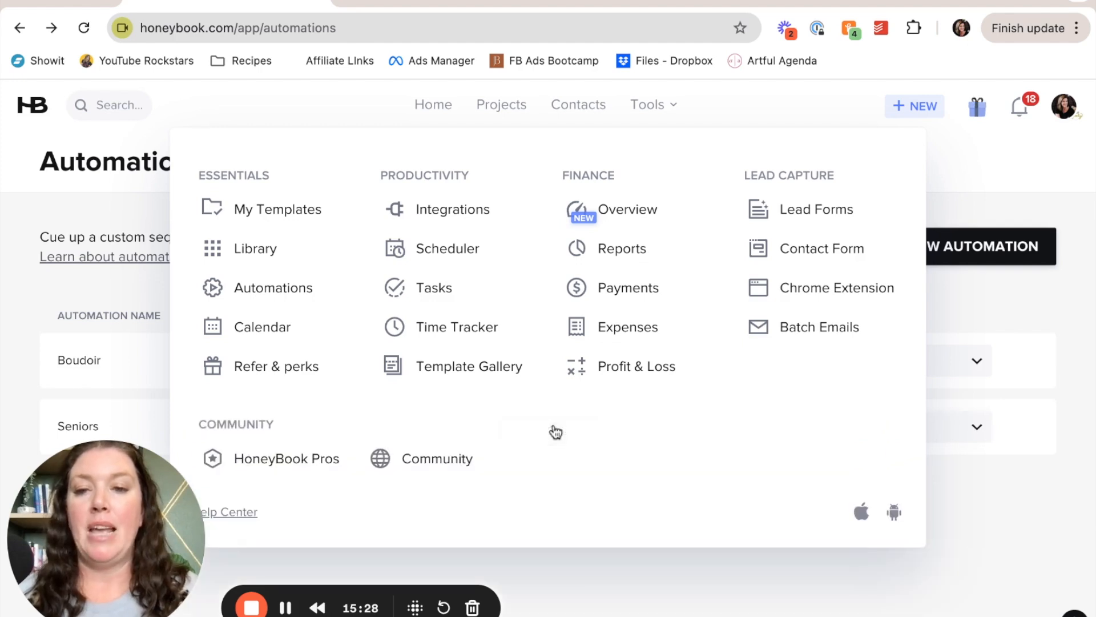
pyautogui.click(312, 463)
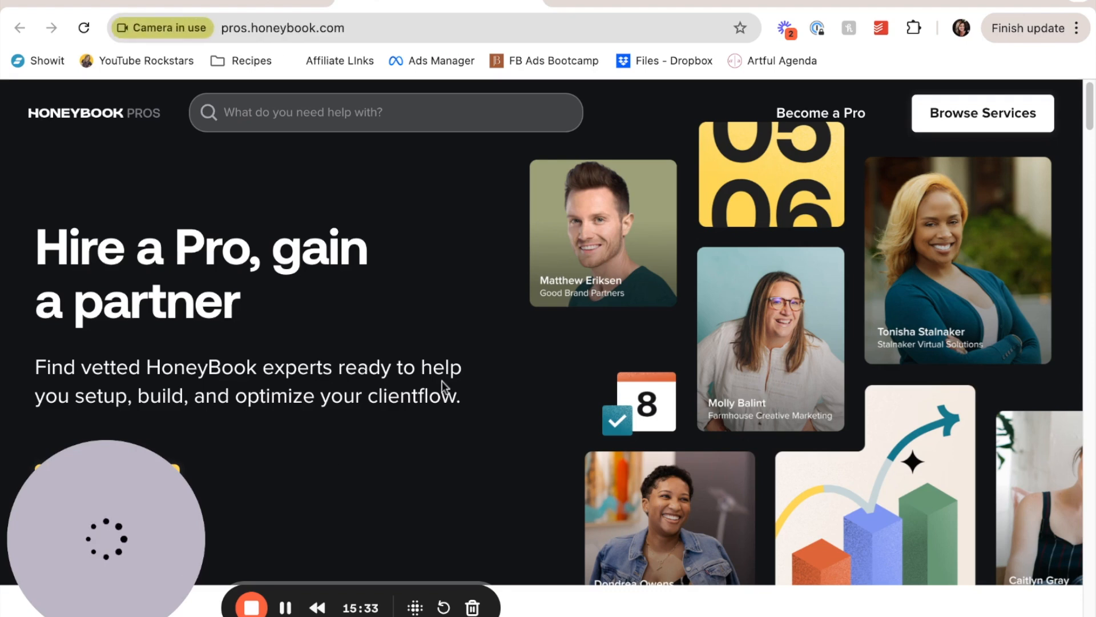
pyautogui.click(976, 114)
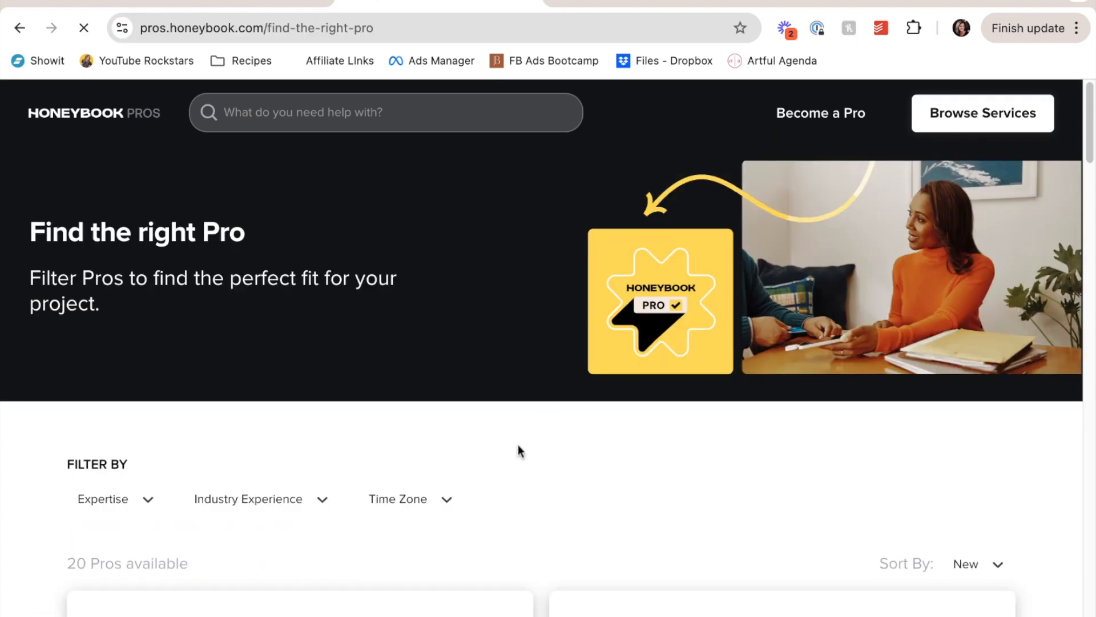
pyautogui.scroll(-5, 485, 472)
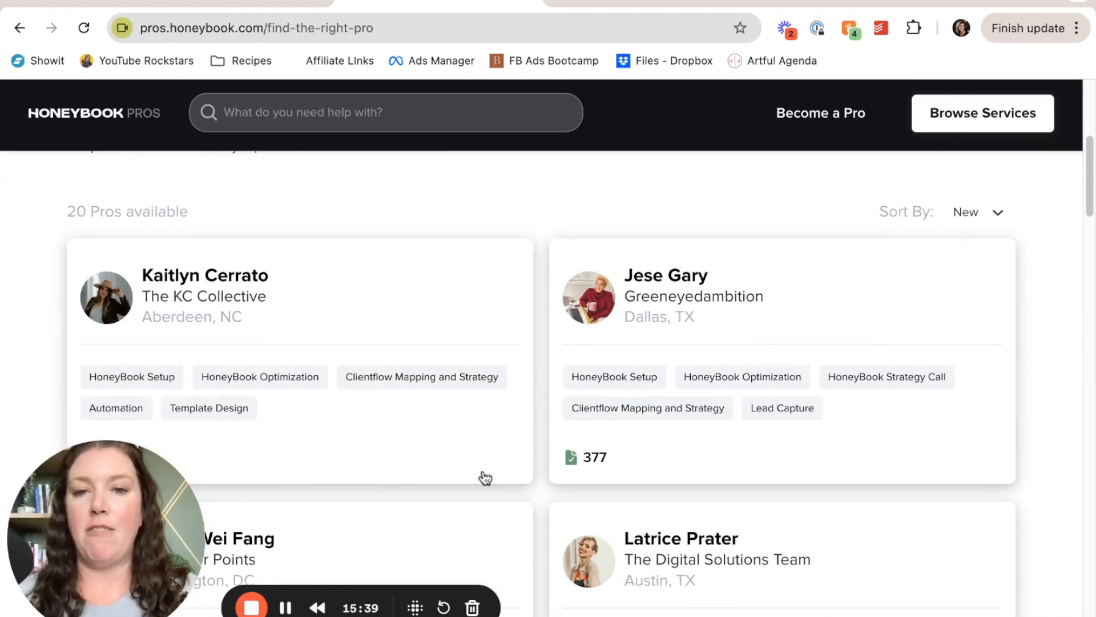
pyautogui.scroll(-2, 483, 478)
pyautogui.scroll(6, 483, 477)
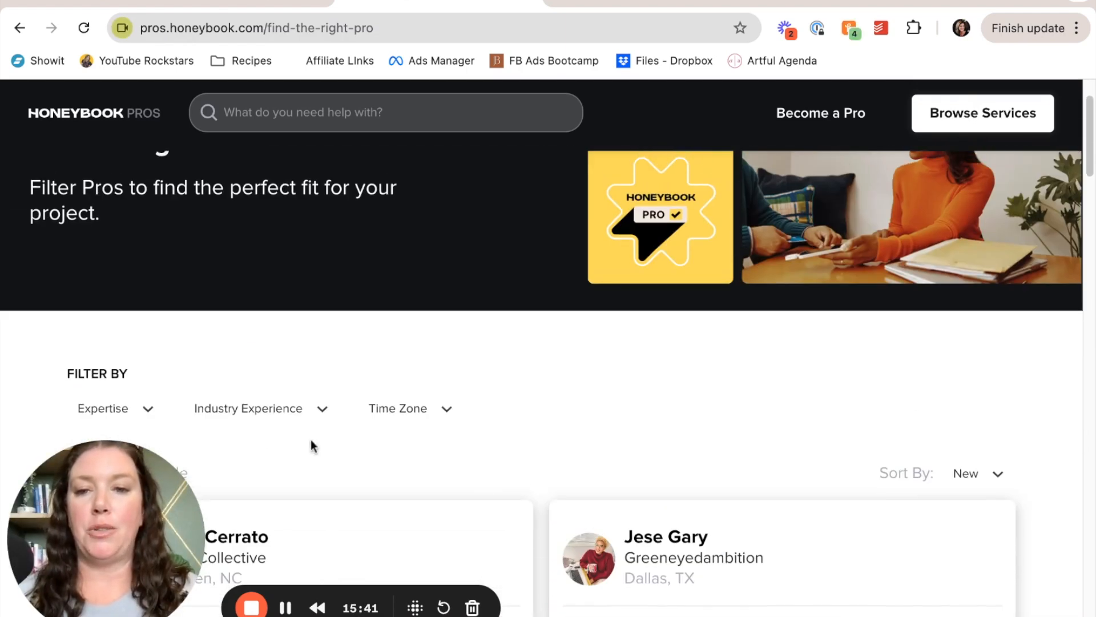
# Step: Filter the Pros directory by Copywriting expertise and Photographers industry experience
pyautogui.scroll(-3, 246, 425)
pyautogui.click(150, 239)
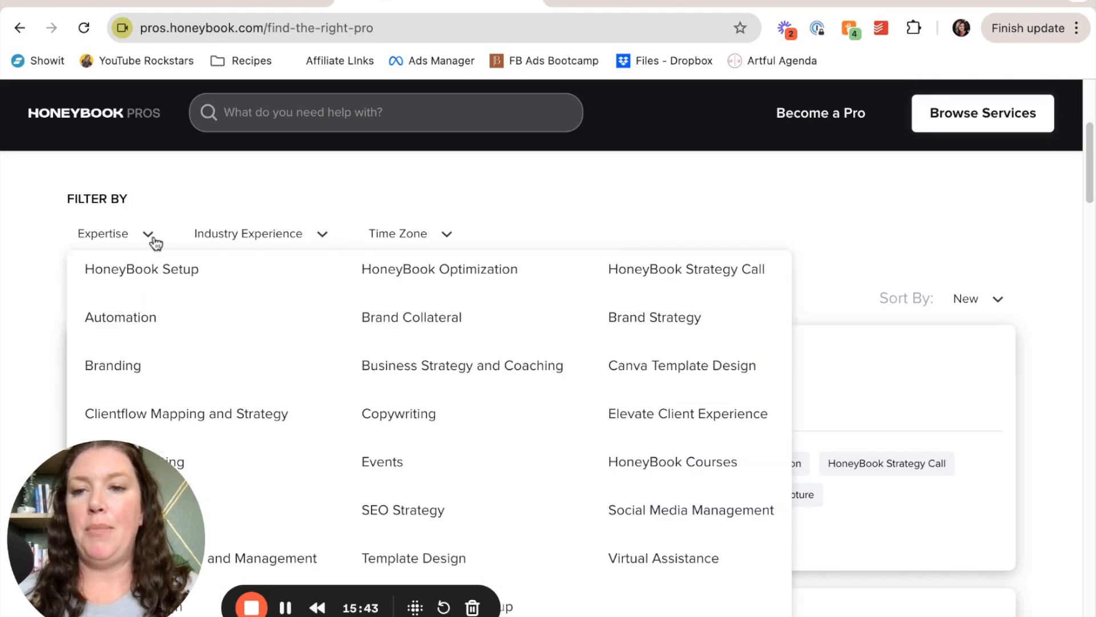
pyautogui.scroll(-2, 298, 358)
pyautogui.click(399, 310)
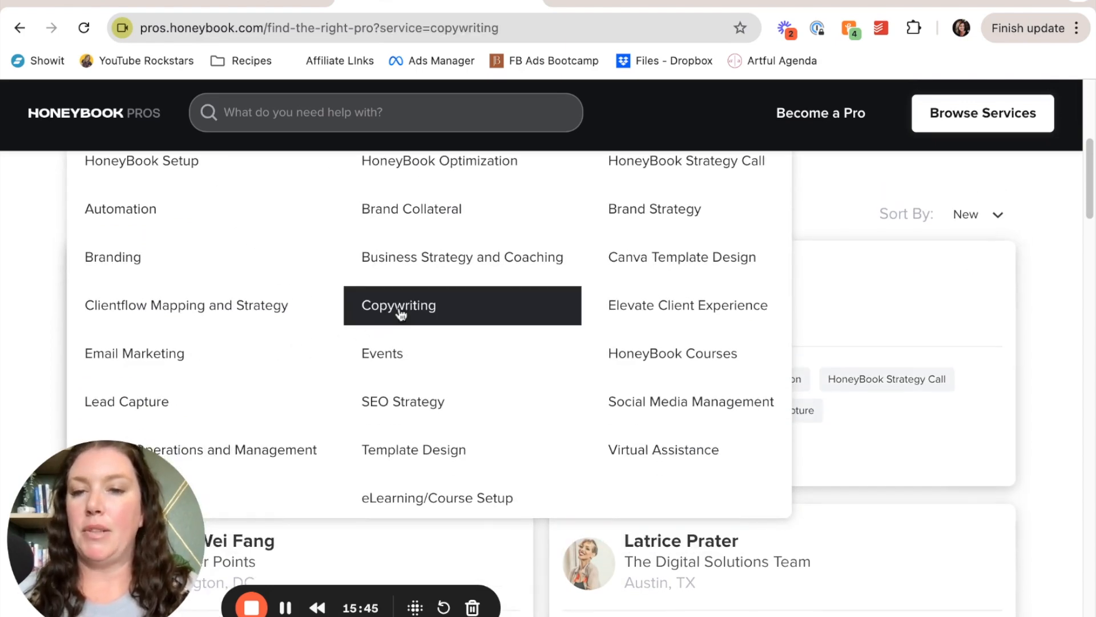
pyautogui.click(825, 186)
pyautogui.scroll(1, 396, 220)
pyautogui.click(272, 165)
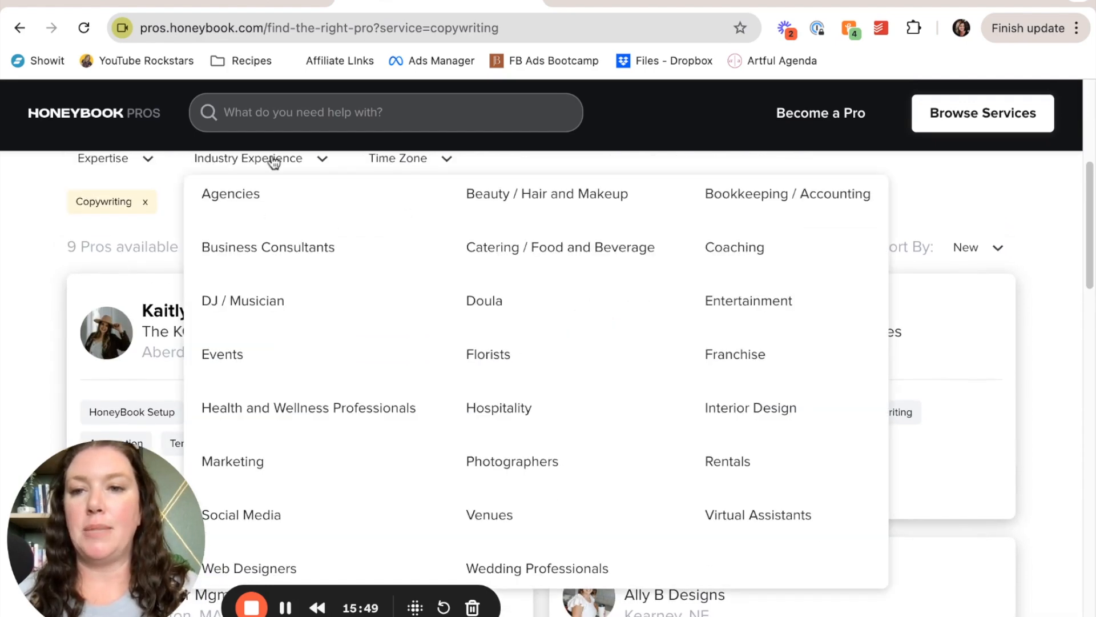
pyautogui.click(492, 465)
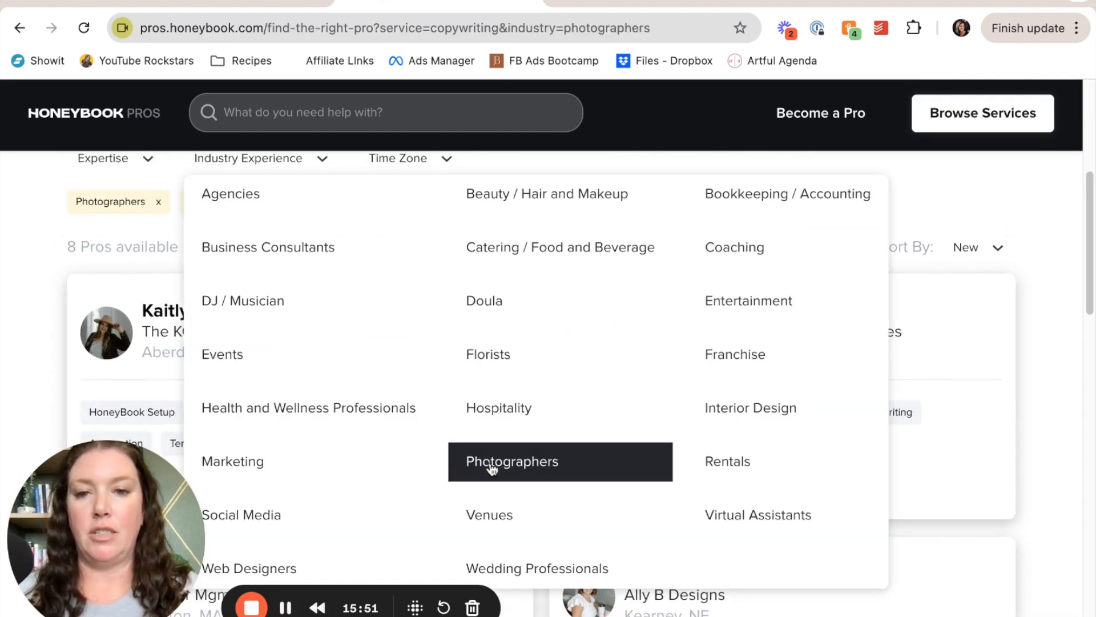
pyautogui.click(1028, 198)
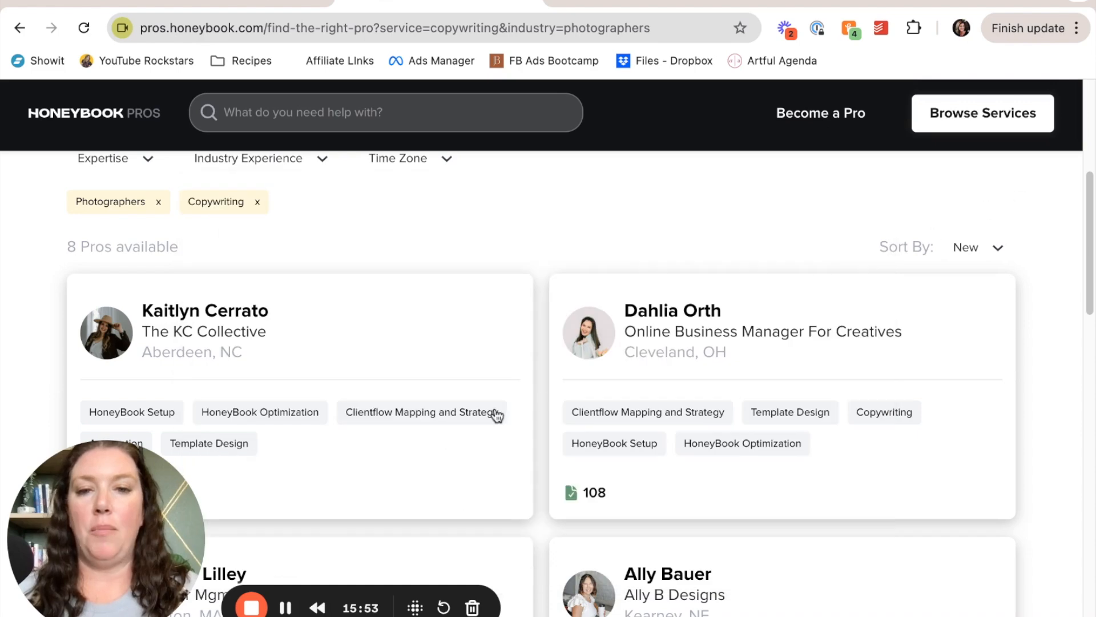
# Step: Open the Ally B Designs profile from the filtered Pros, review its expertise, services, rates and reviews, and return to the directory
pyautogui.scroll(-7, 532, 412)
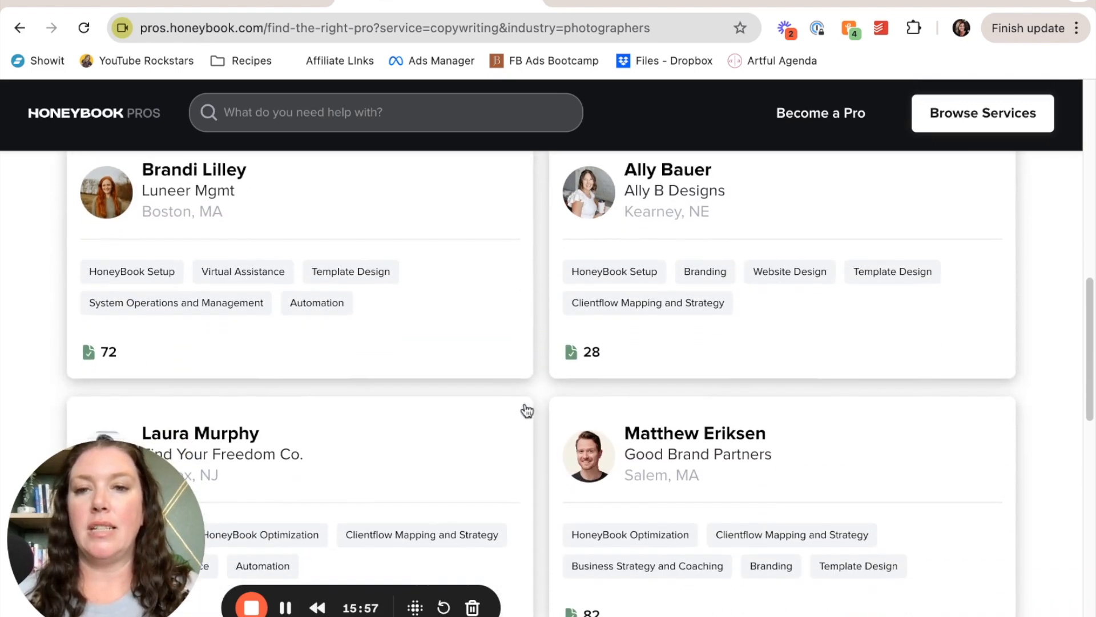
pyautogui.click(675, 178)
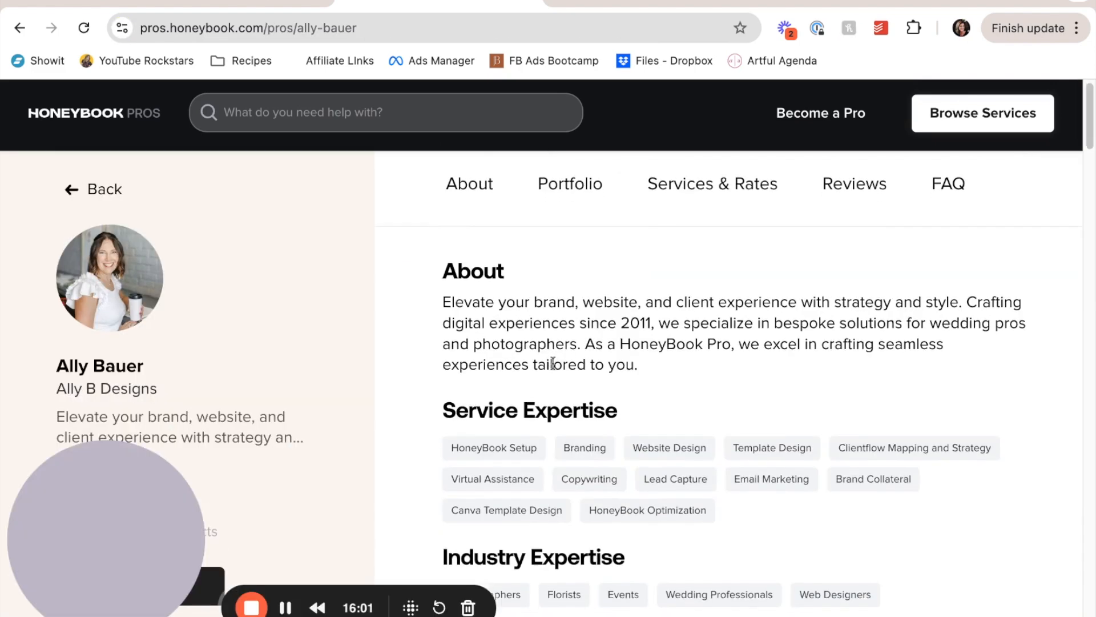
pyautogui.scroll(-5, 552, 394)
pyautogui.scroll(-10, 553, 403)
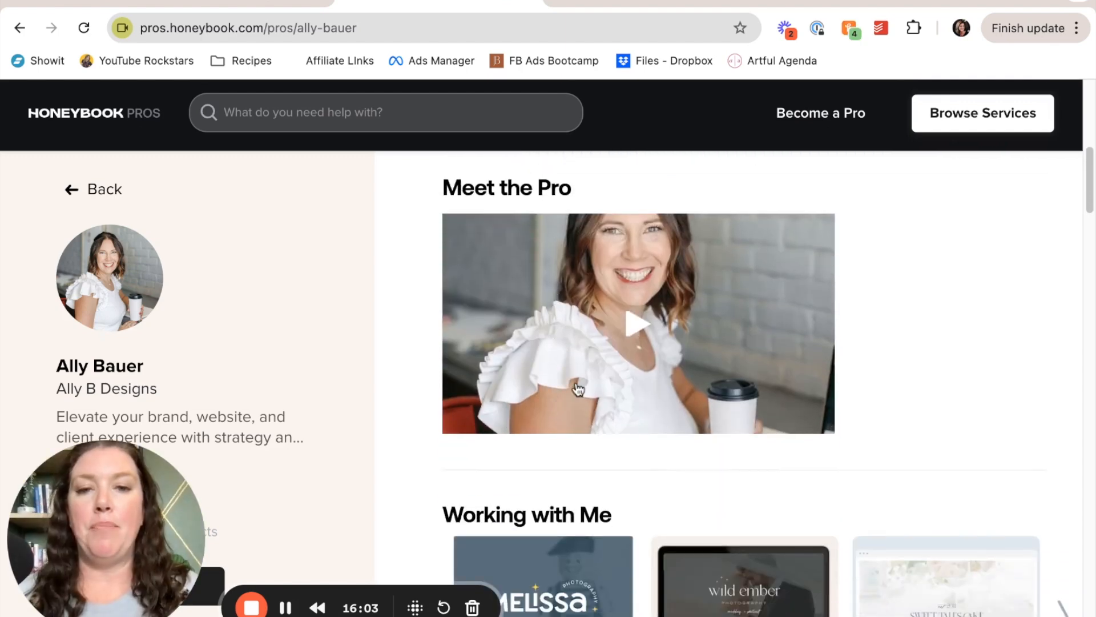
pyautogui.scroll(-4, 562, 391)
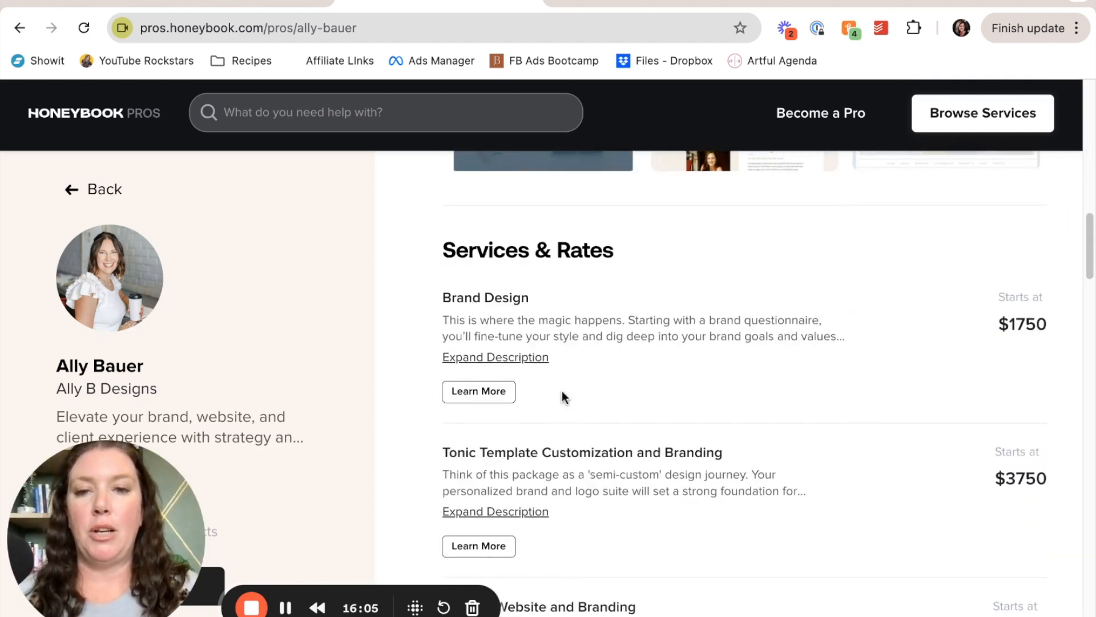
pyautogui.scroll(-3, 828, 377)
pyautogui.scroll(-11, 826, 379)
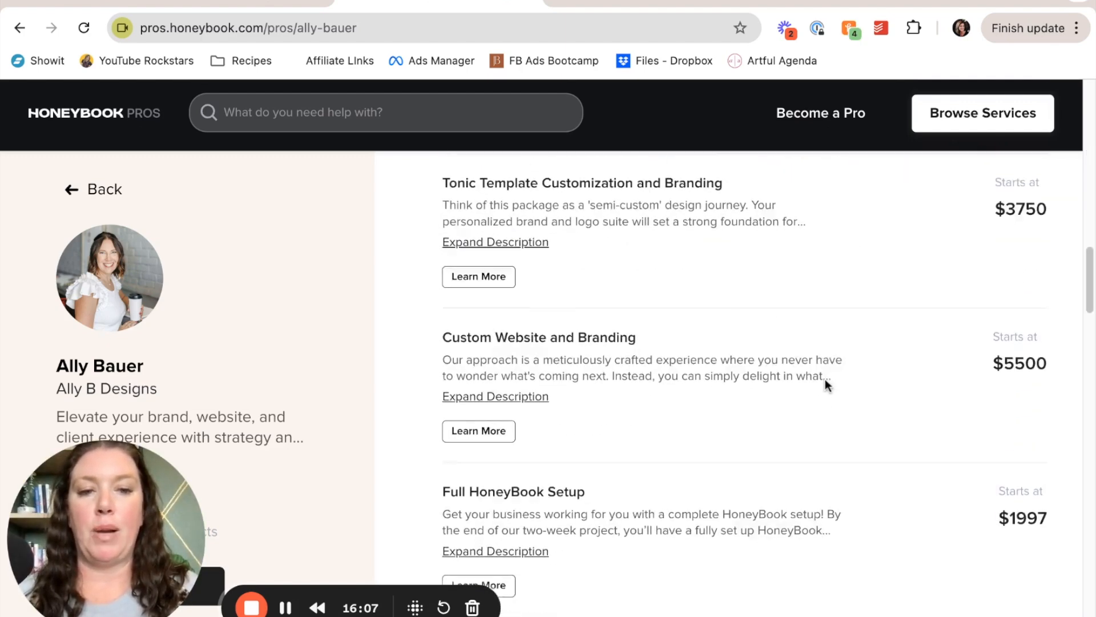
pyautogui.scroll(-3, 823, 383)
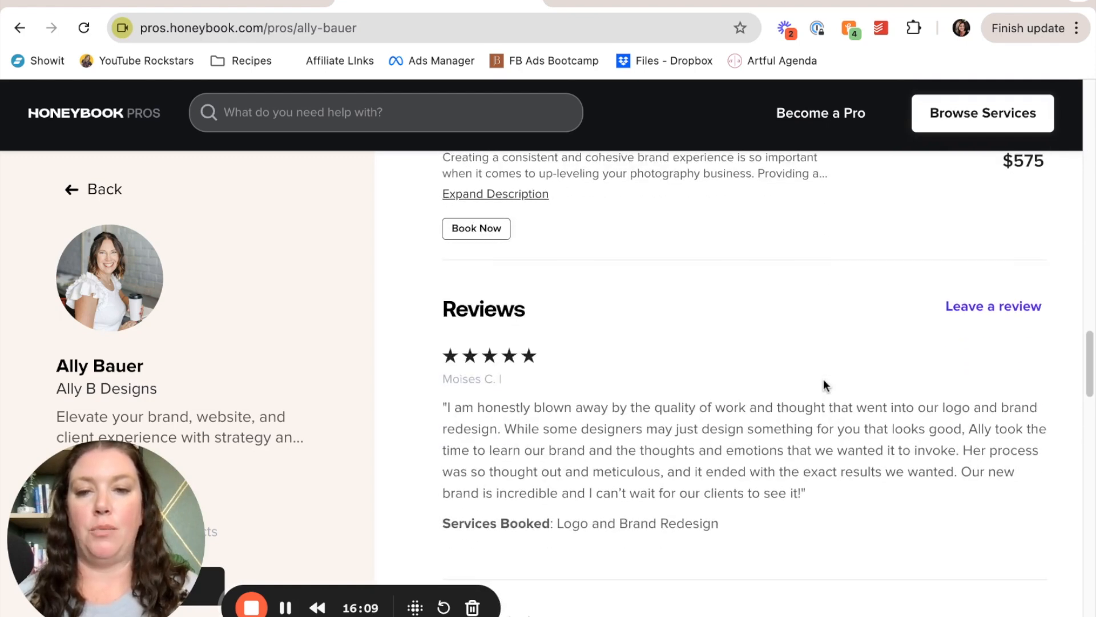
pyautogui.scroll(-4, 811, 387)
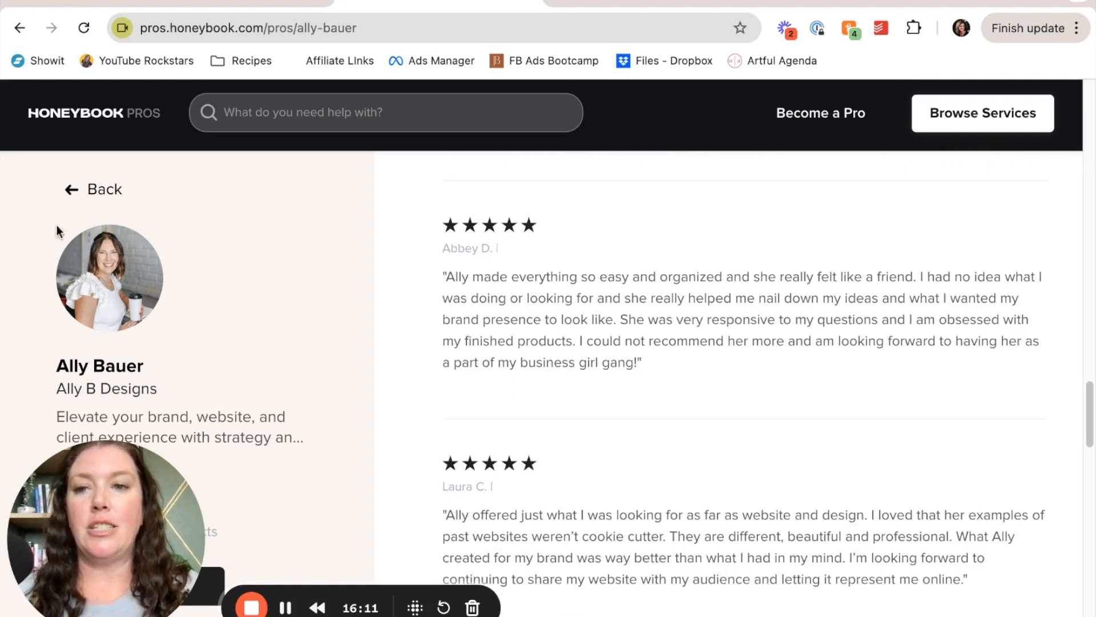
pyautogui.click(76, 193)
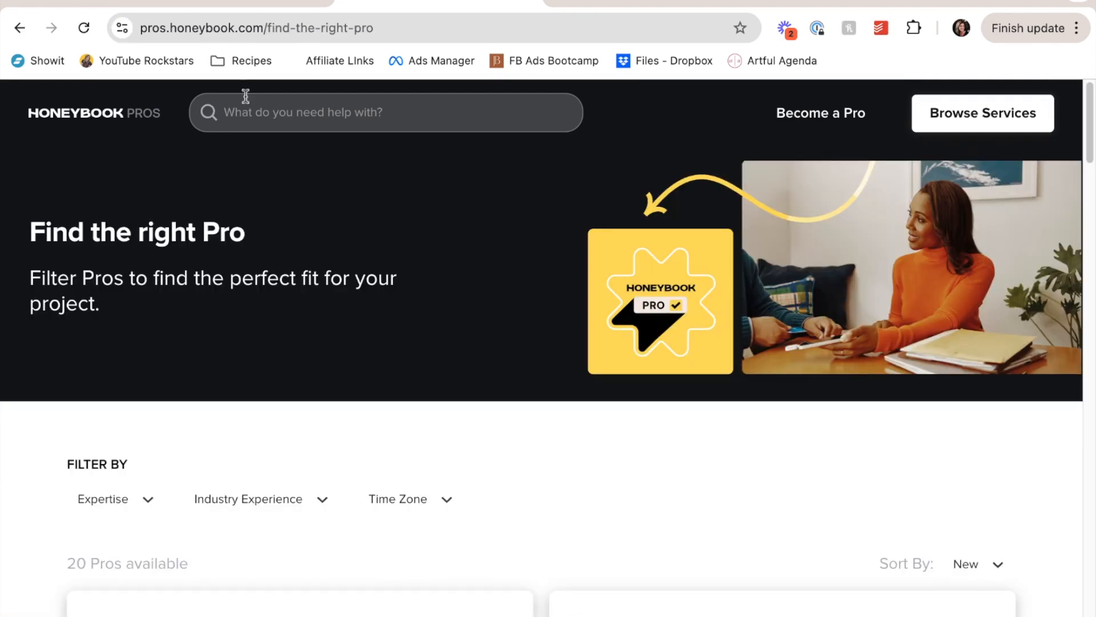